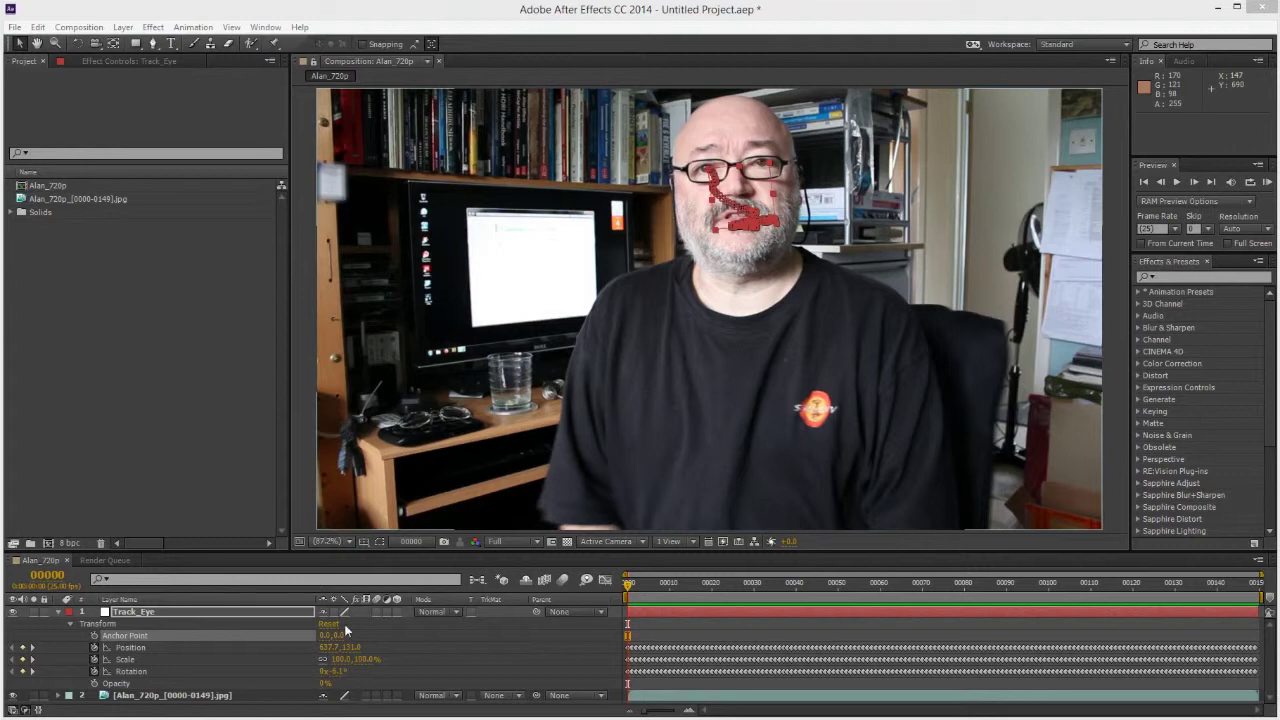
# Step: Copy the Position, Scale and Rotation keyframes of the Track_Eye layer
pyautogui.click(130, 650)
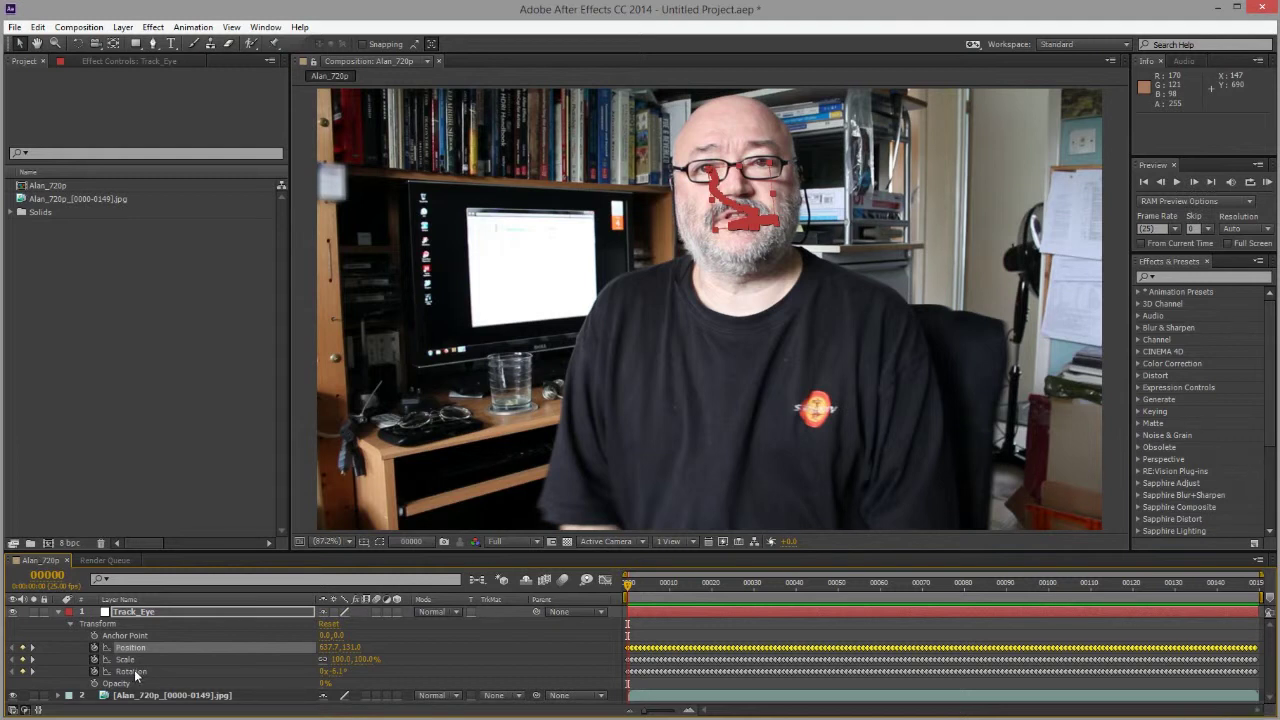
pyautogui.keyDown('shift'); pyautogui.click(136, 671); pyautogui.keyUp('shift')
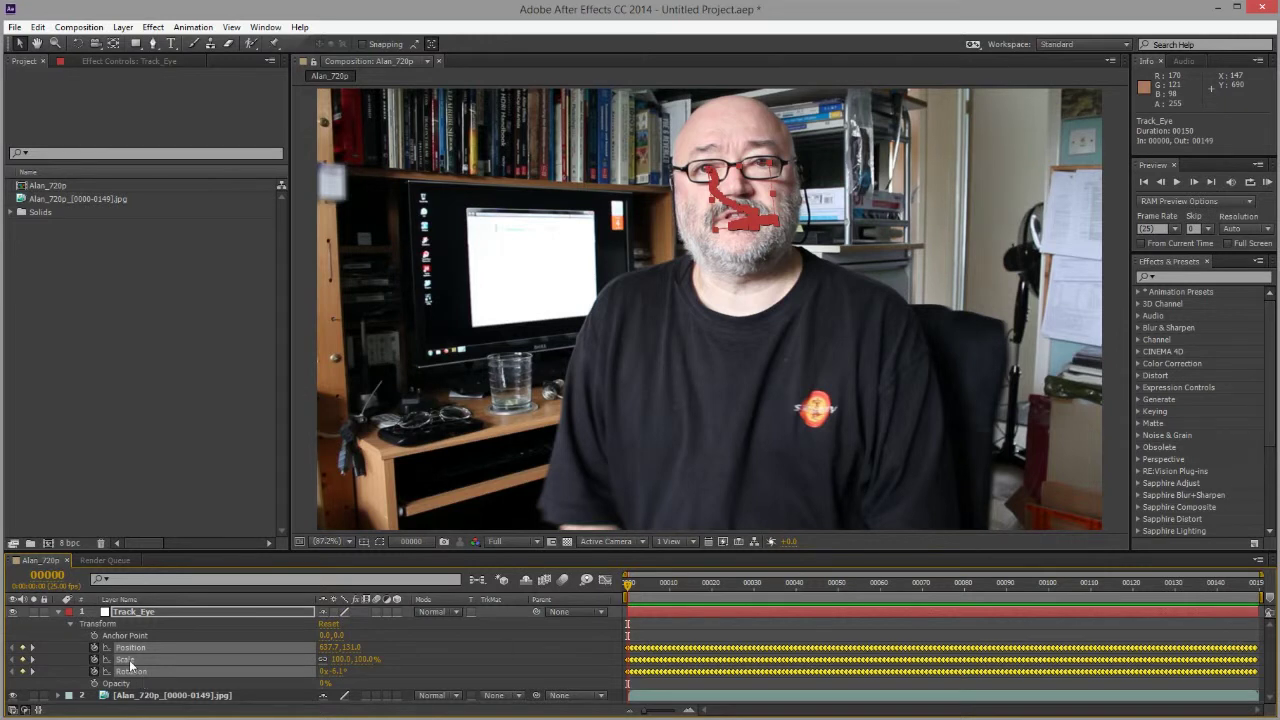
pyautogui.click(39, 30)
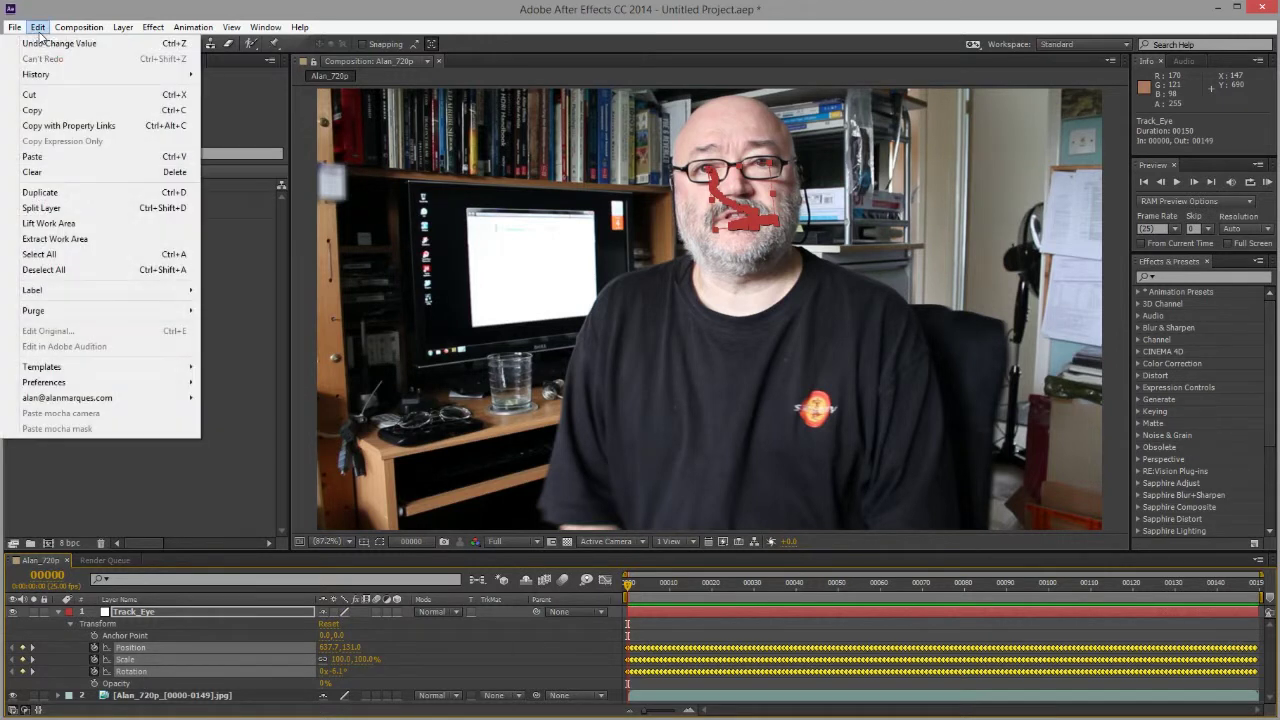
pyautogui.click(38, 111)
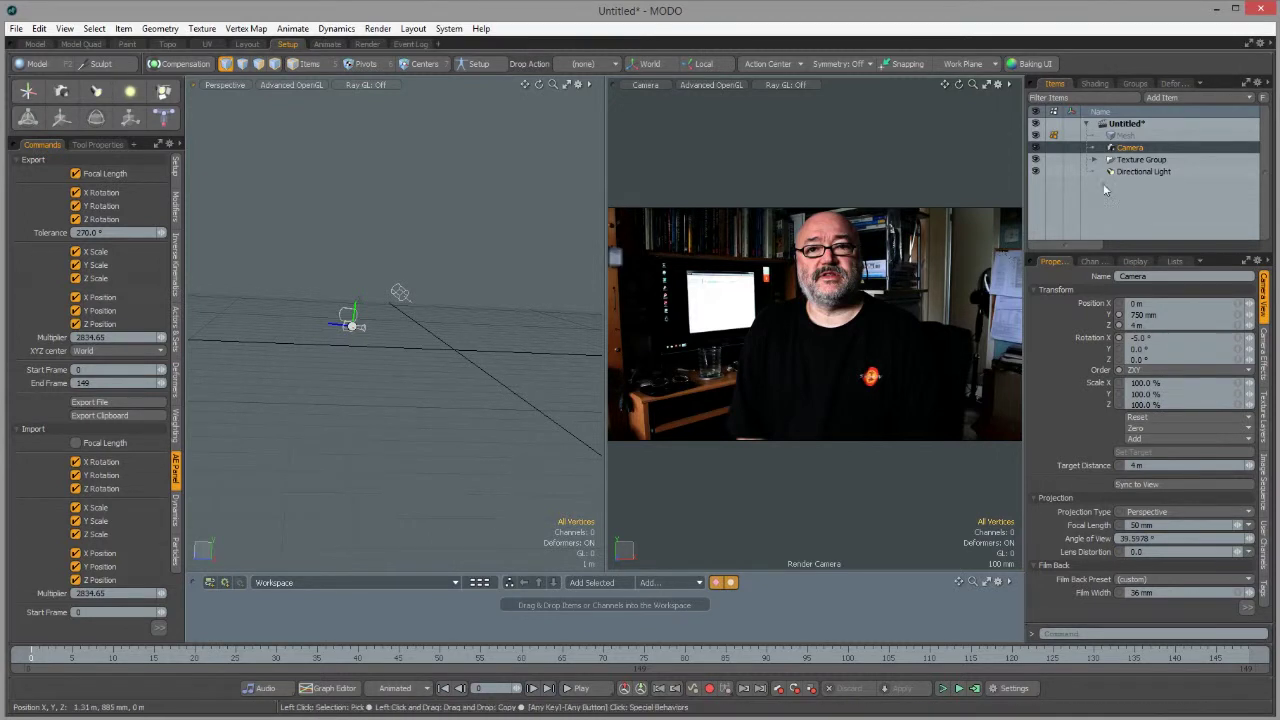
# Step: Switch to MODO and add a Locator item to the scene
pyautogui.click(1186, 96)
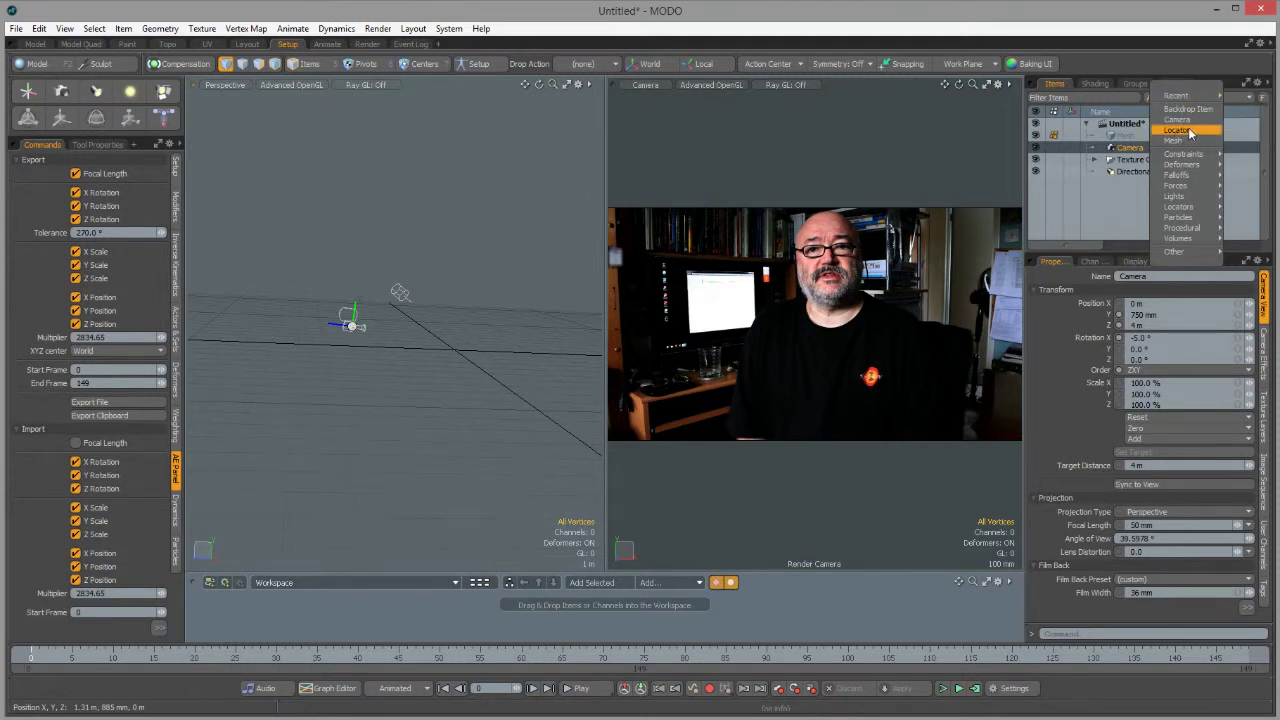
pyautogui.click(1188, 130)
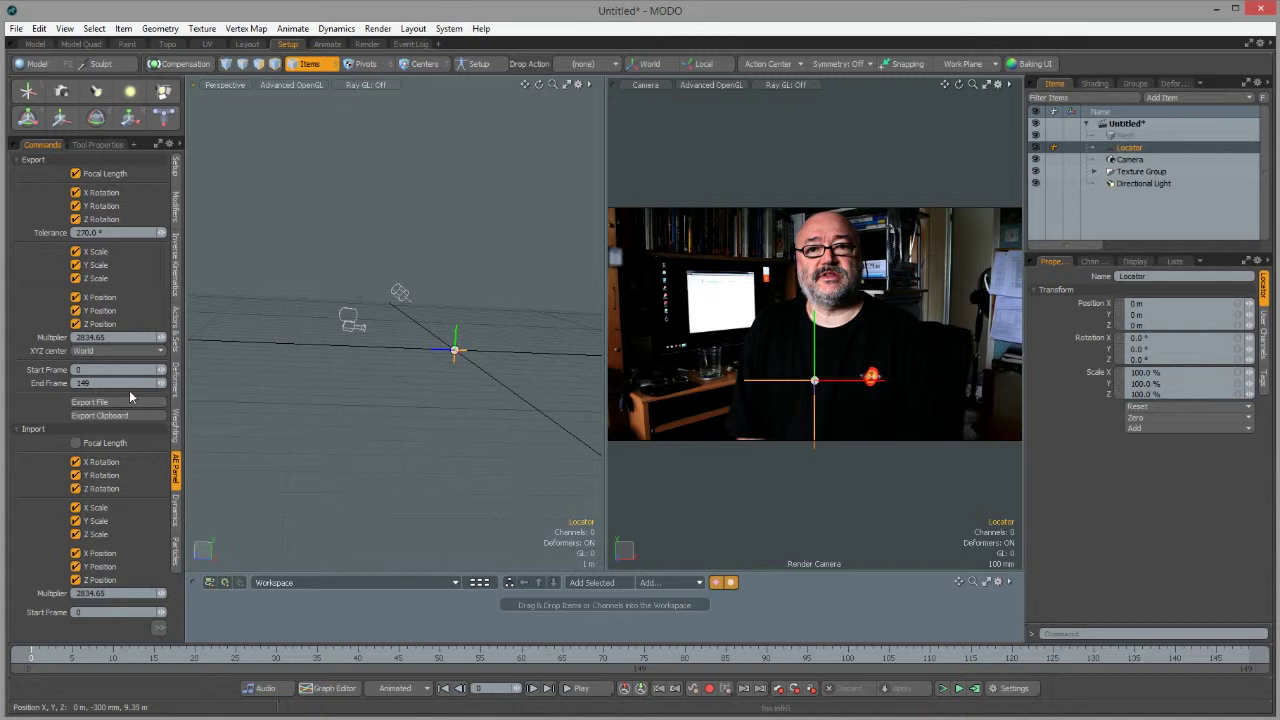
# Step: Set the export end frame to 100
pyautogui.click(35, 383)
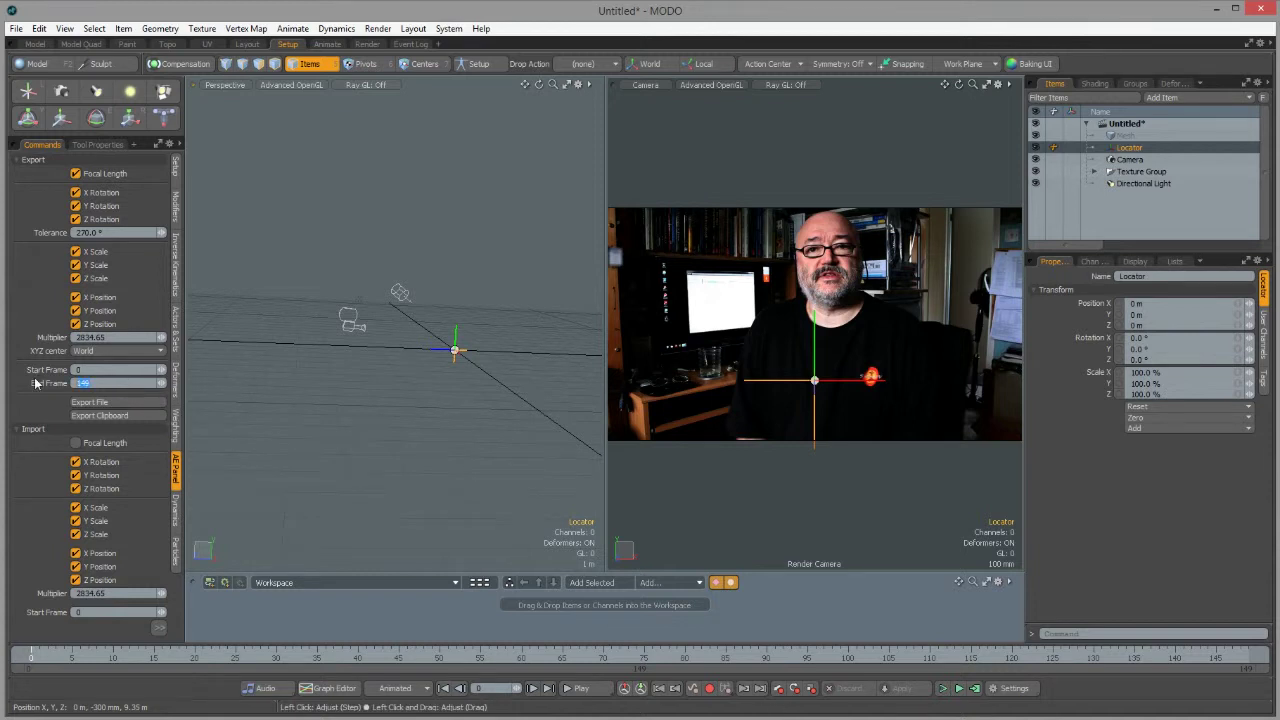
pyautogui.write('100')
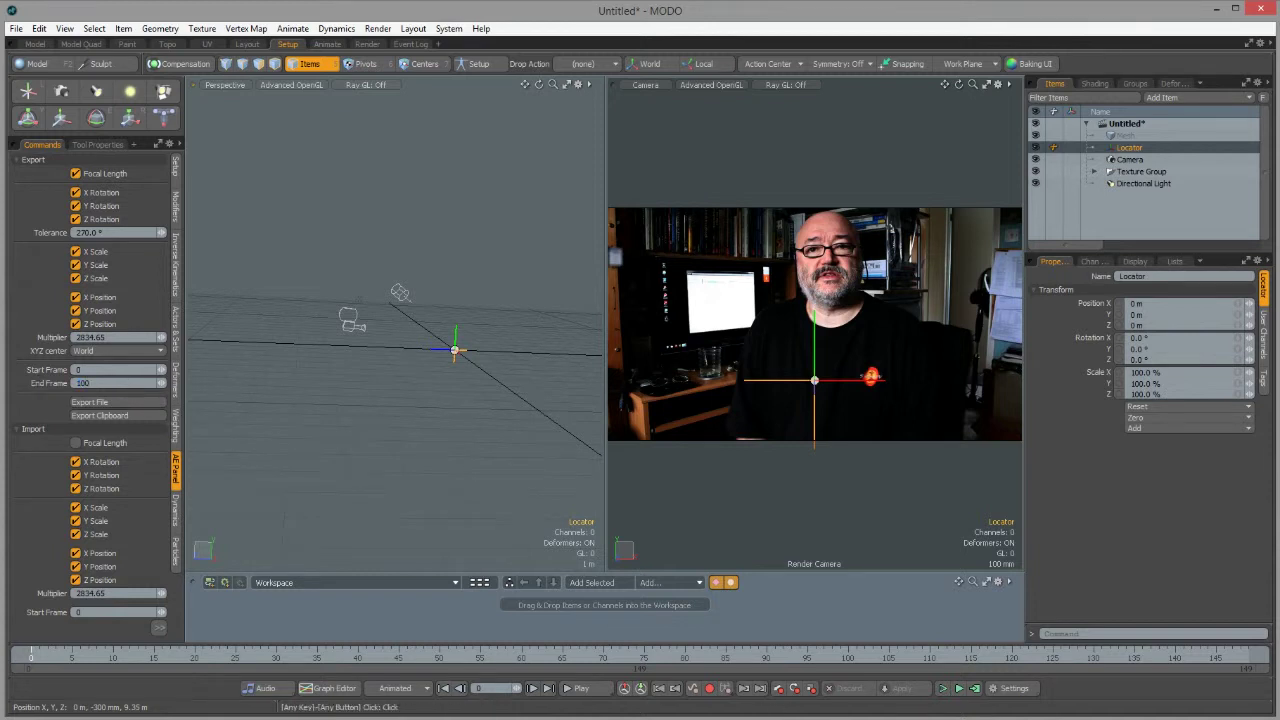
pyautogui.press('Return')
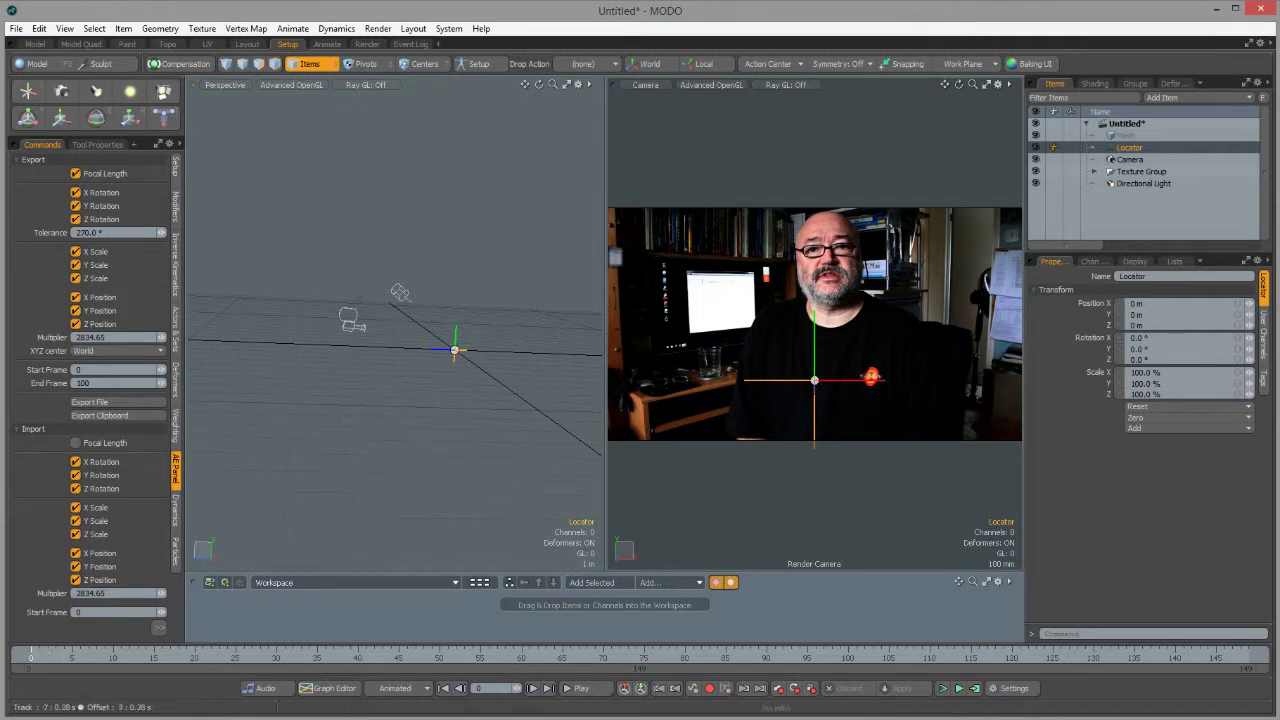
# Step: Check the scene's frame range and set the export end frame to 149
pyautogui.click(1012, 688)
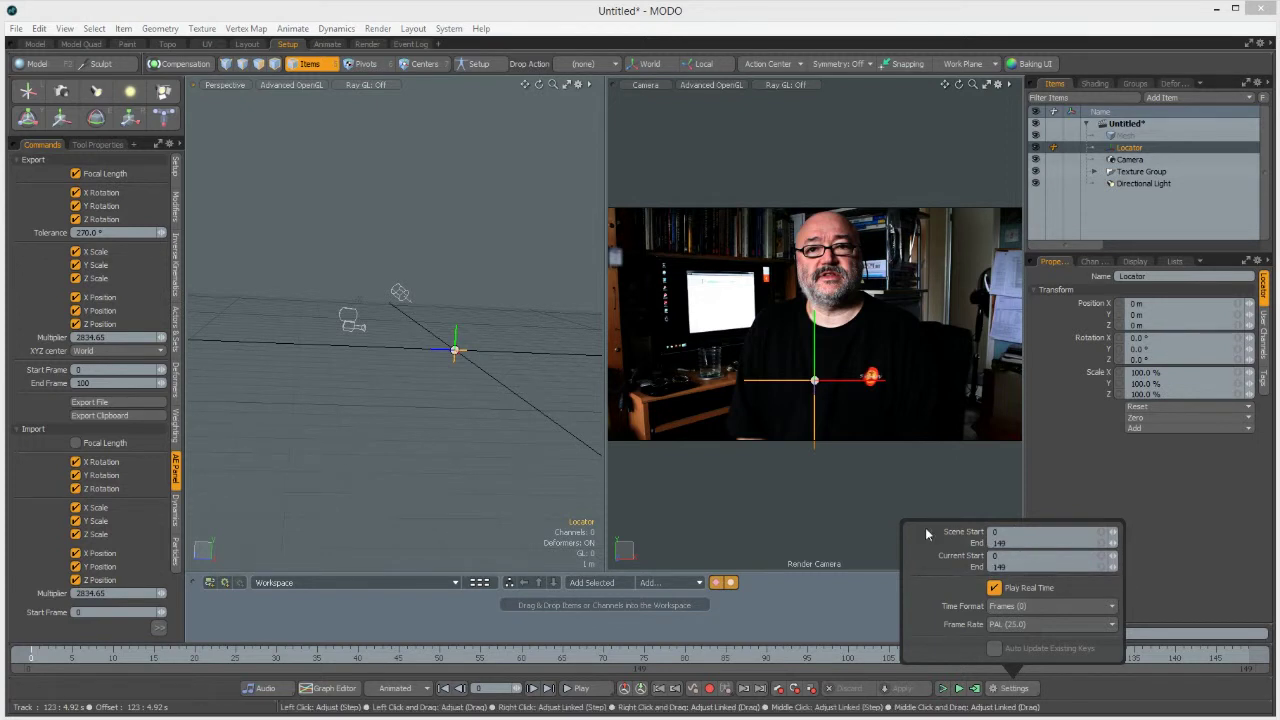
pyautogui.click(118, 385)
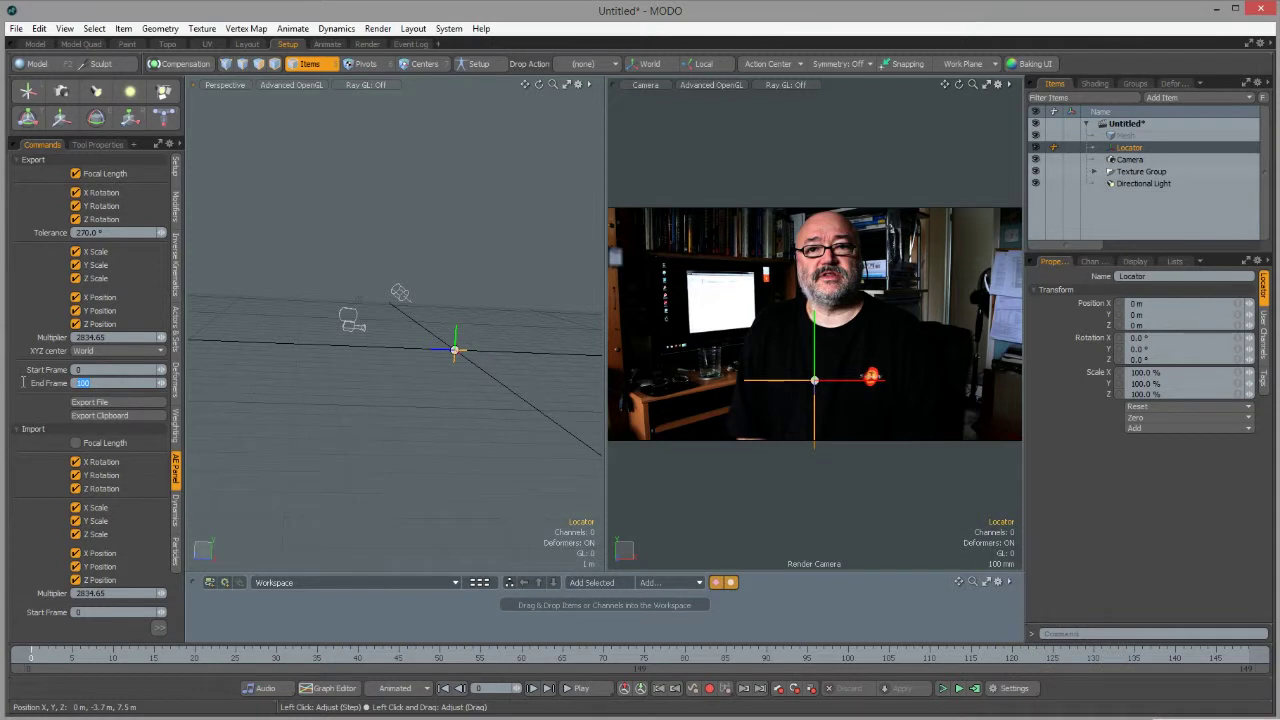
pyautogui.write('149')
pyautogui.press('Return')
# Step: Import the copied tracking keyframes from the clipboard onto the locator, using an import end frame of 149
pyautogui.click(161, 629)
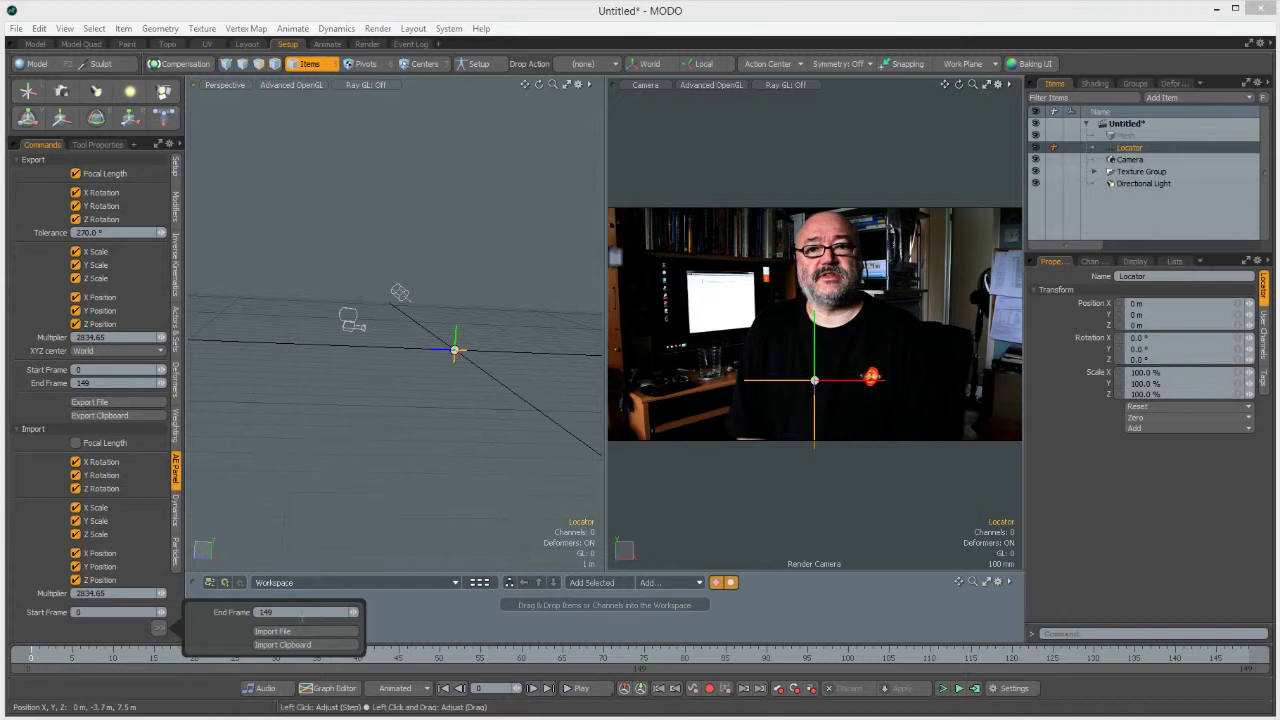
pyautogui.click(281, 617)
pyautogui.press('Escape')
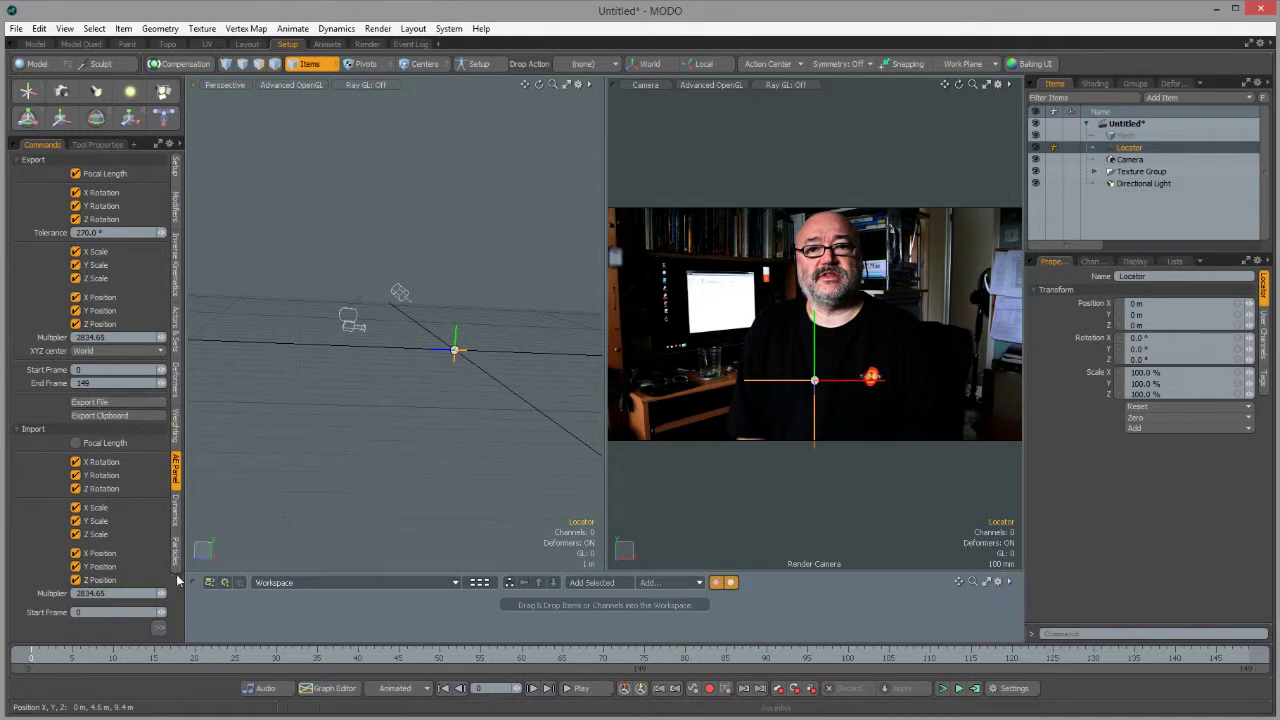
pyautogui.click(160, 630)
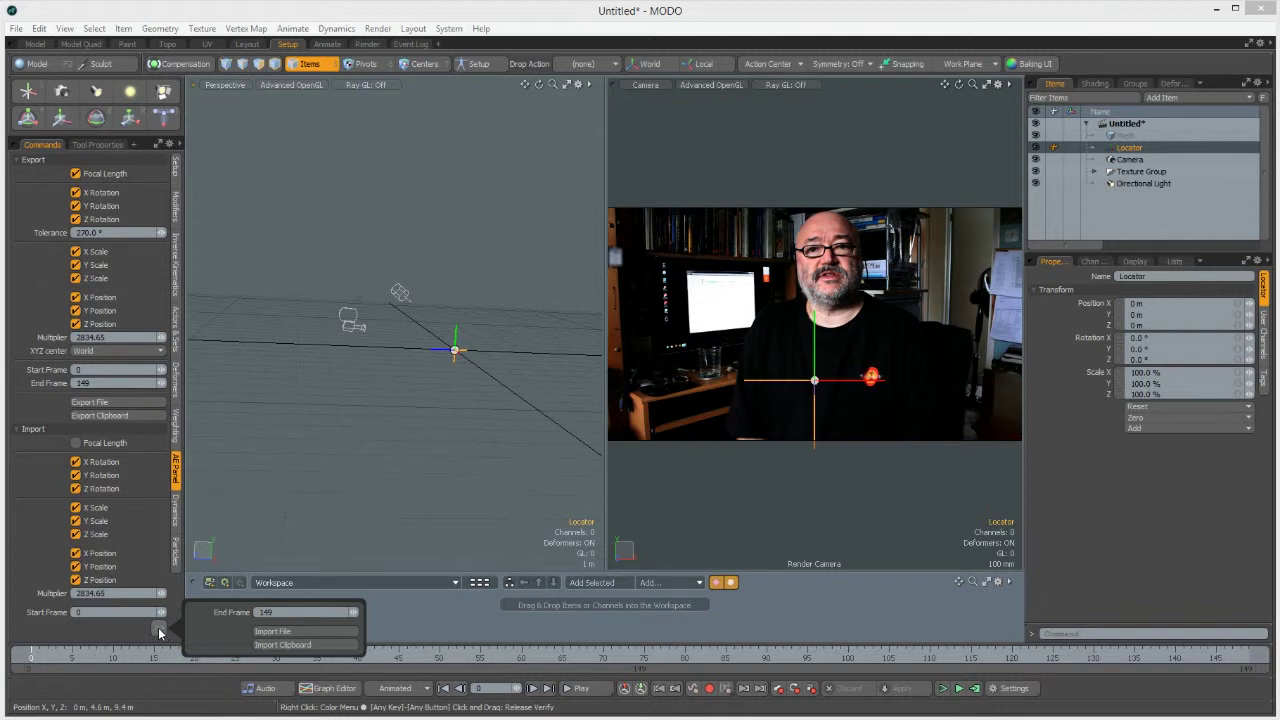
pyautogui.click(301, 644)
pyautogui.click(310, 645)
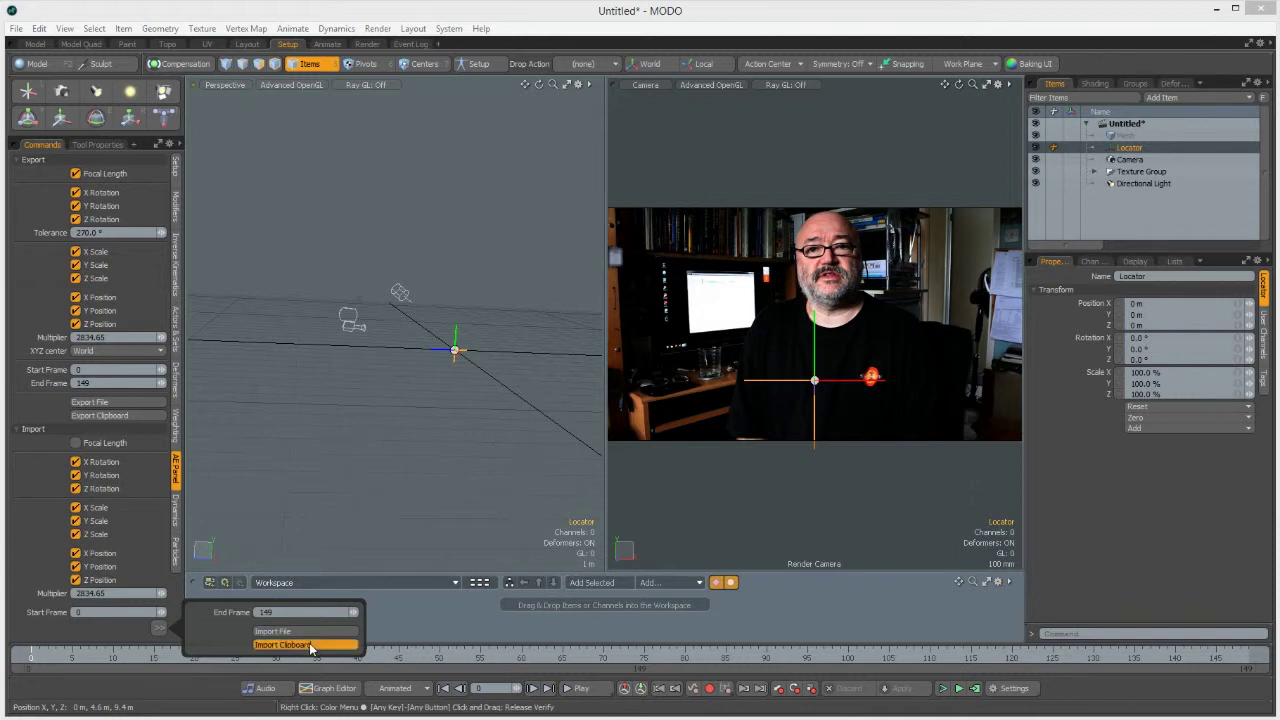
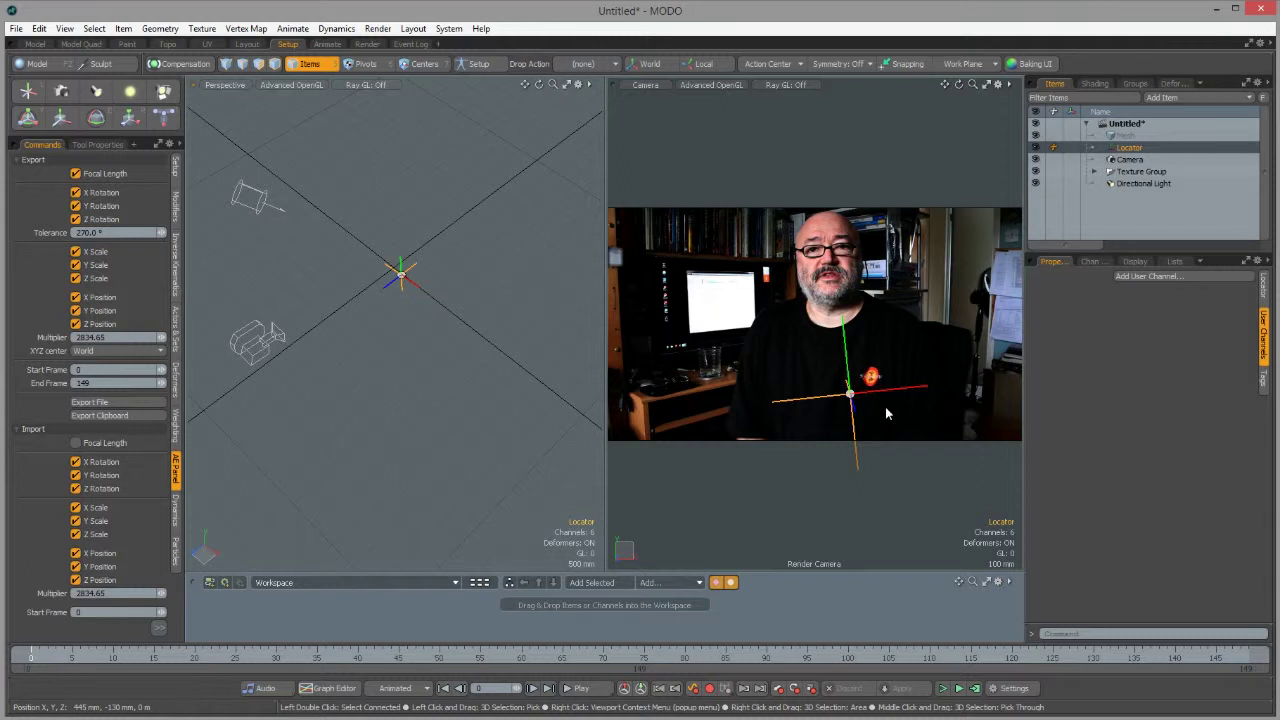
# Step: Inspect the locator's imported Position X, Position Y and Position Z curves in the Graph Editor, and return to the Setup layout
pyautogui.keyDown('alt'); pyautogui.moveTo(885, 406); pyautogui.dragTo(879, 413); pyautogui.keyUp('alt')
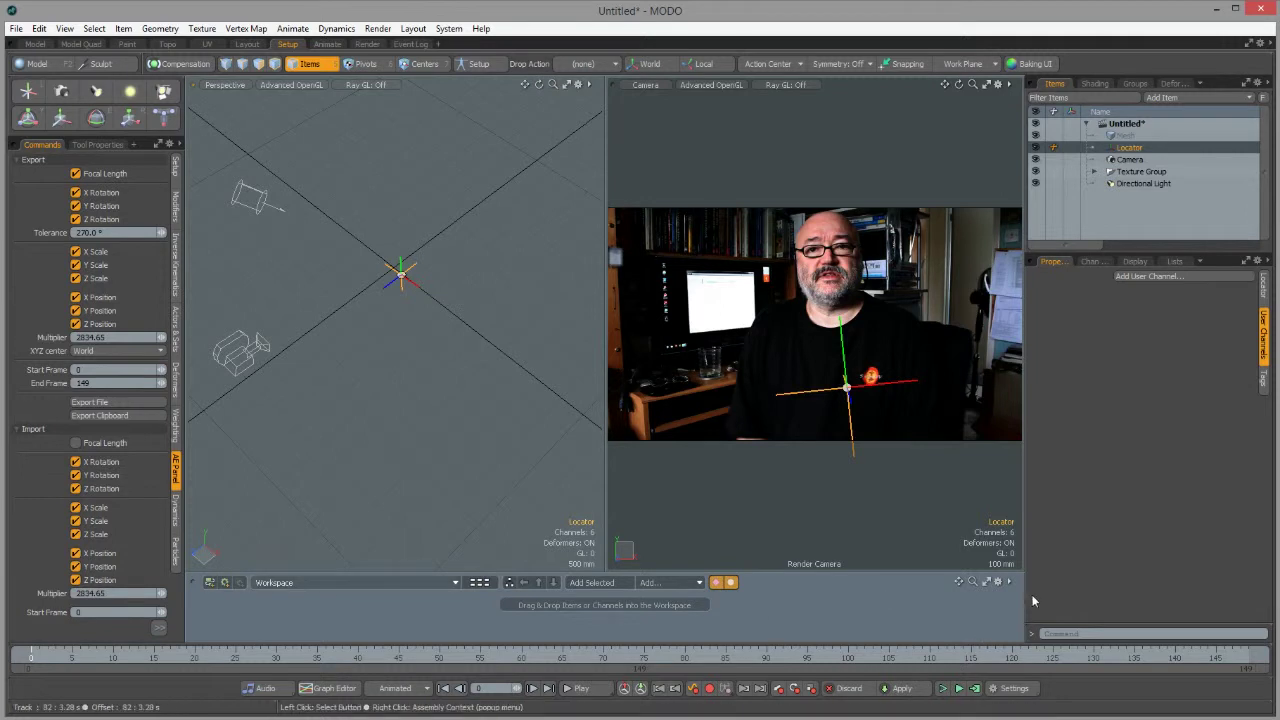
pyautogui.click(325, 45)
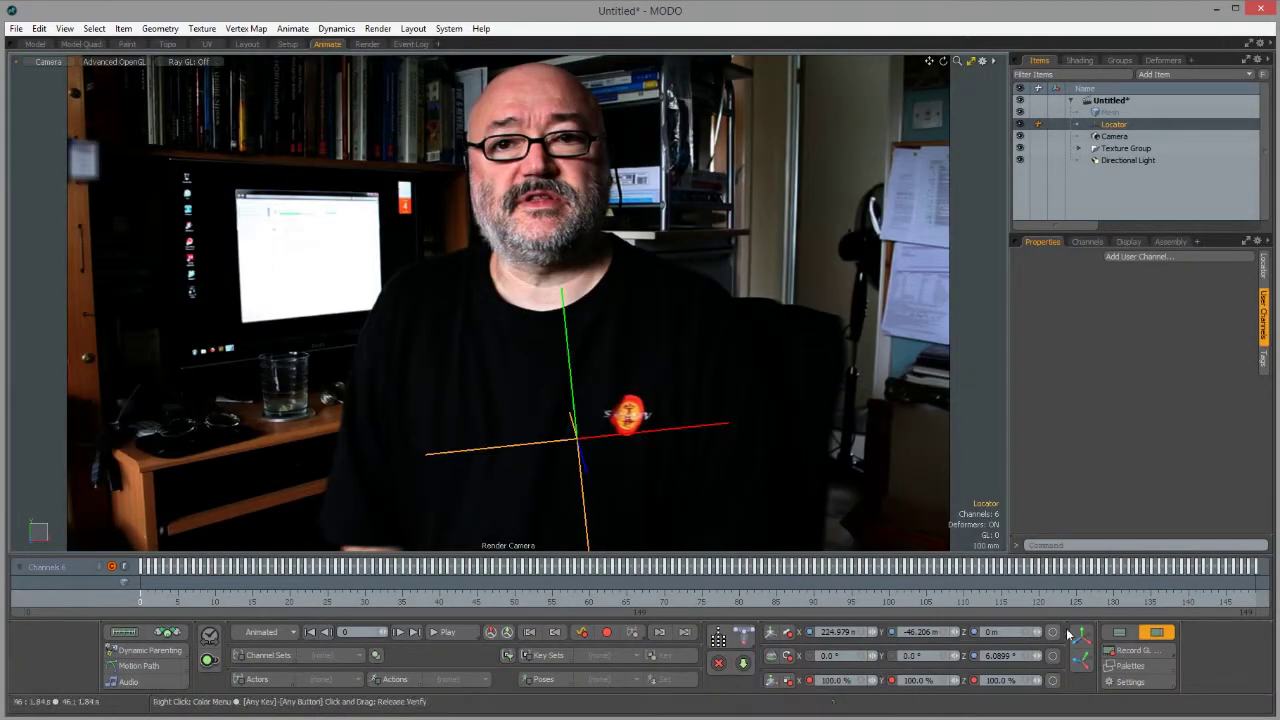
pyautogui.click(1120, 633)
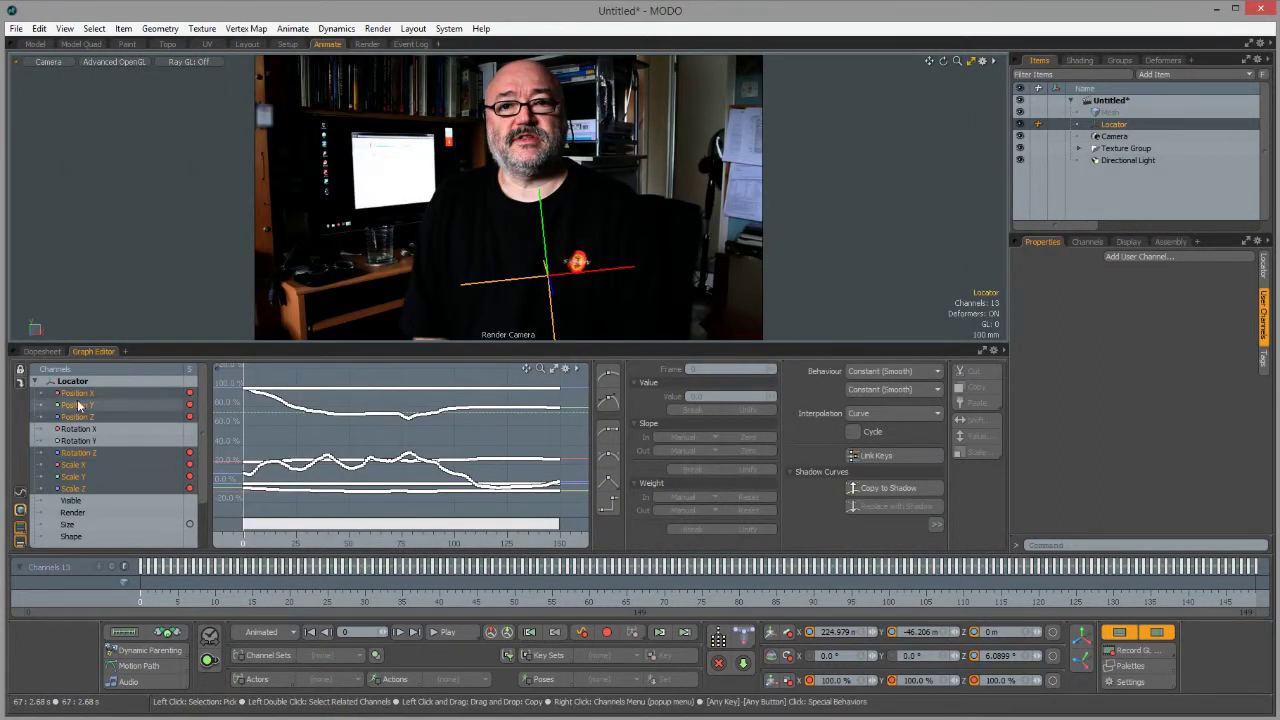
pyautogui.click(83, 396)
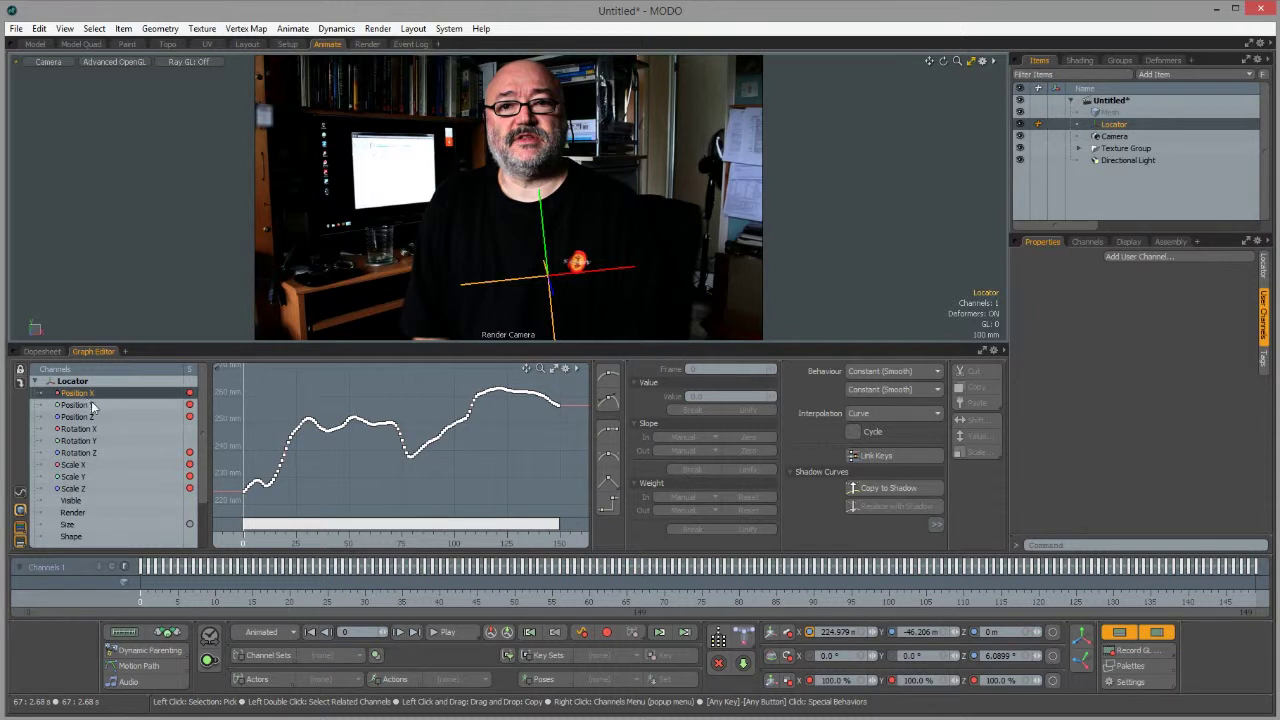
pyautogui.click(90, 405)
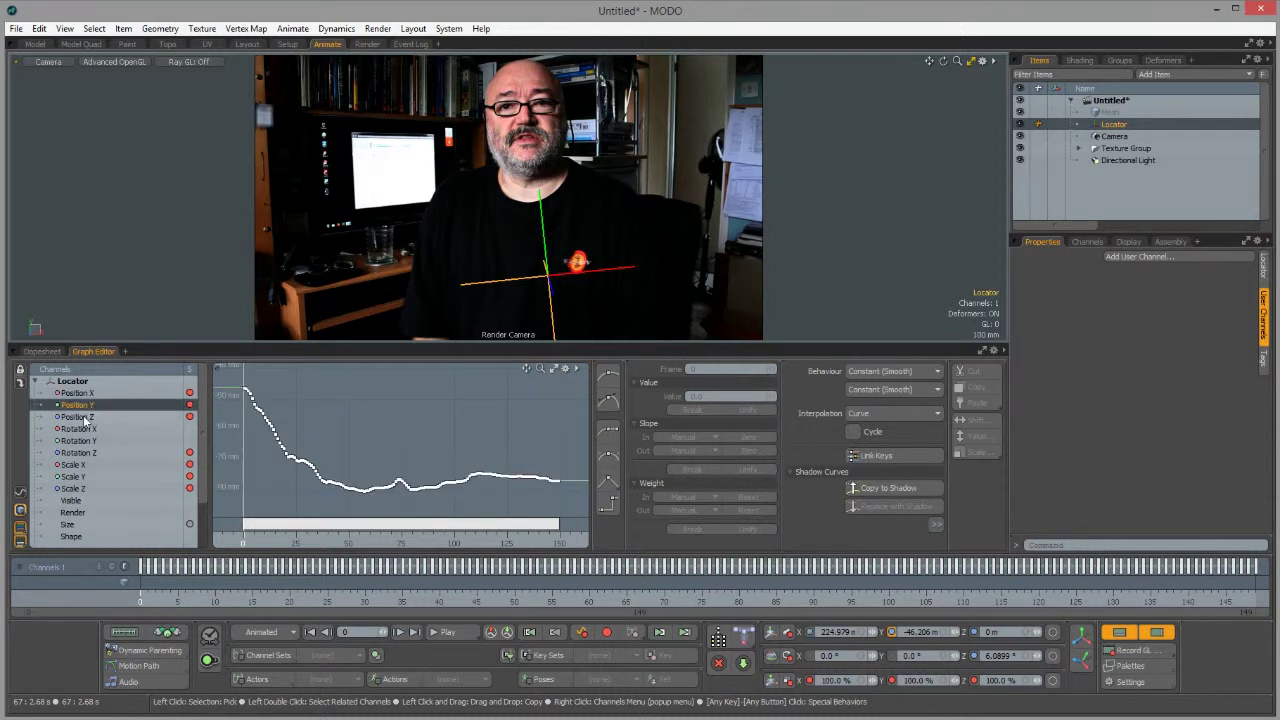
pyautogui.click(86, 417)
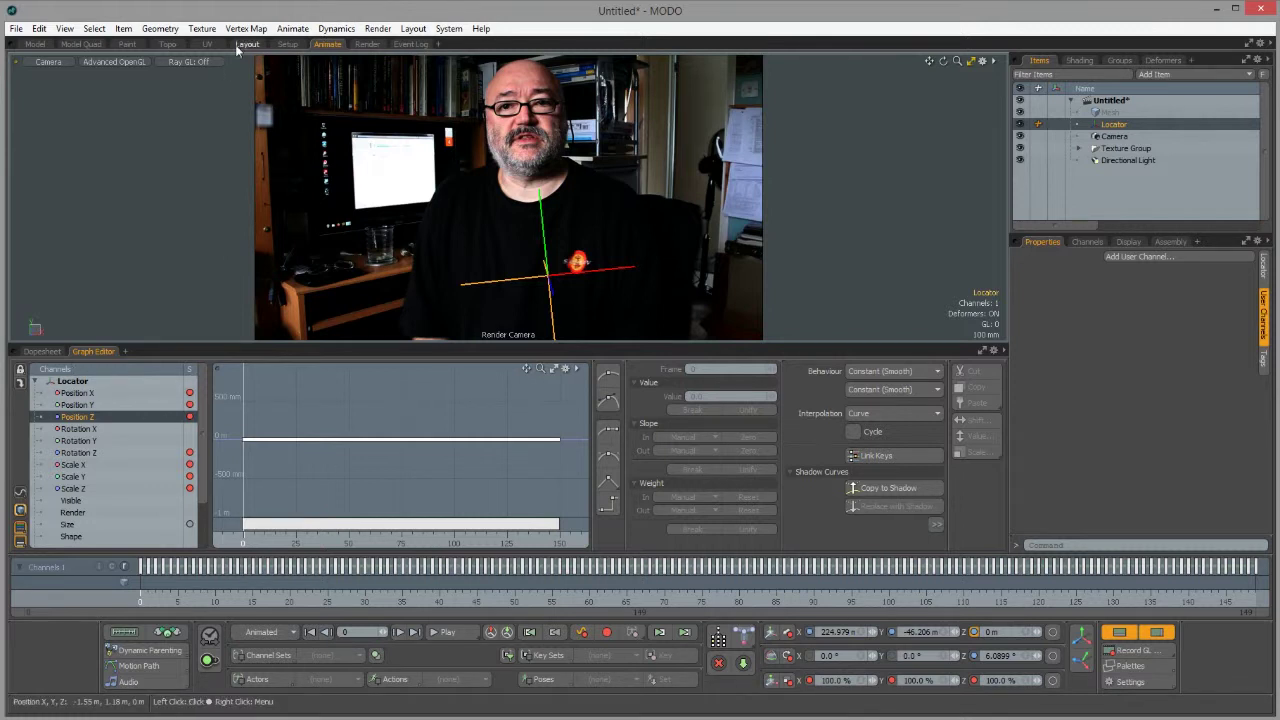
pyautogui.click(288, 45)
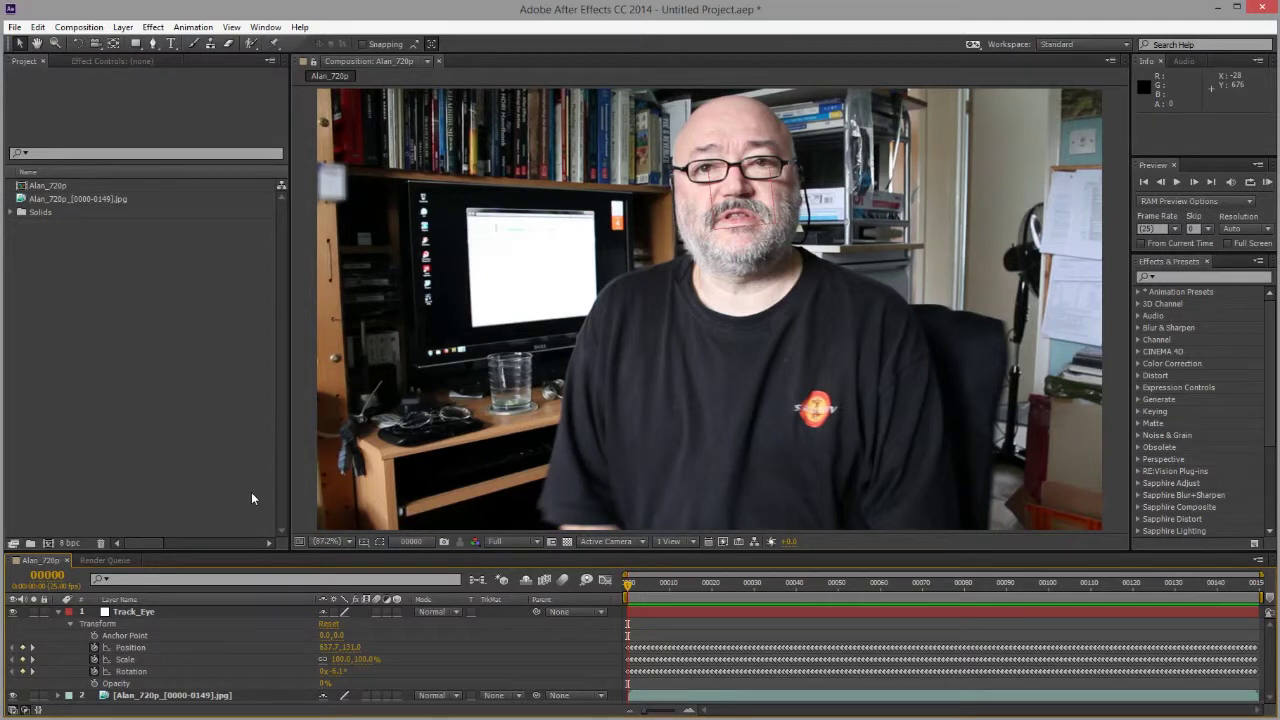
# Step: Switch to After Effects and add a One-Node Camera layer with a 50 mm focal length
pyautogui.click(123, 27)
pyautogui.moveTo(183, 45)
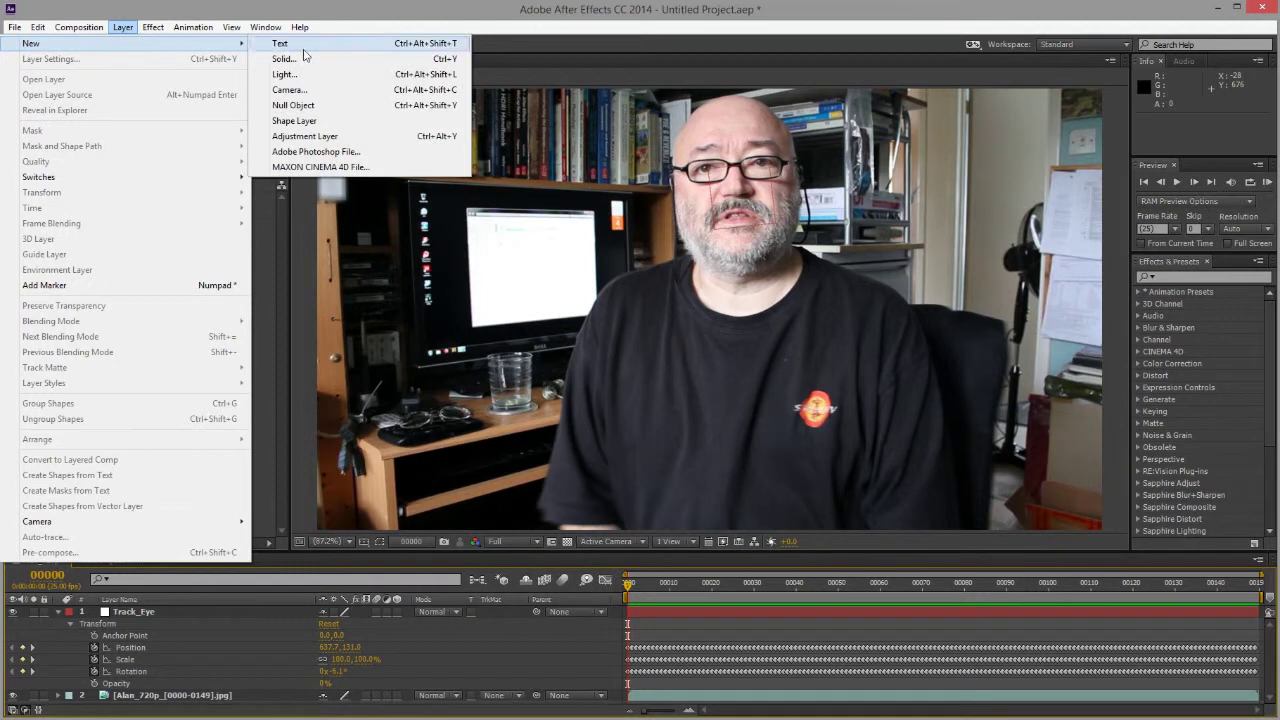
pyautogui.click(289, 89)
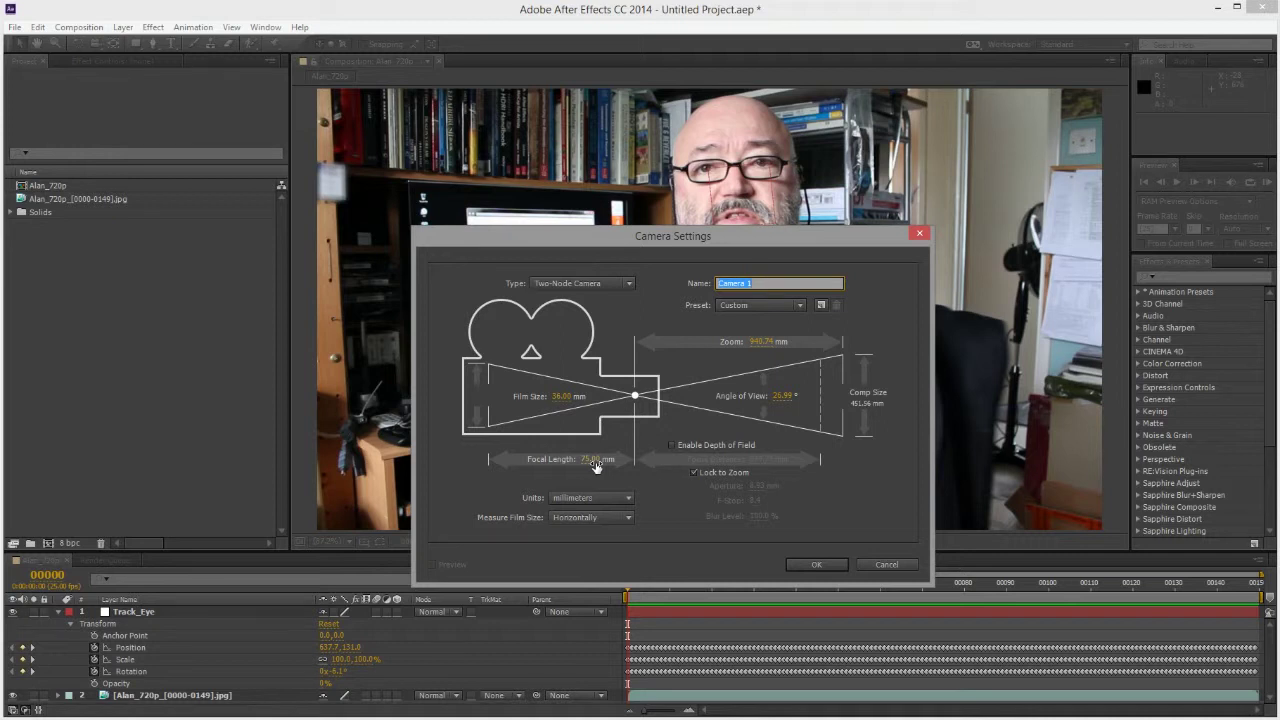
pyautogui.click(630, 289)
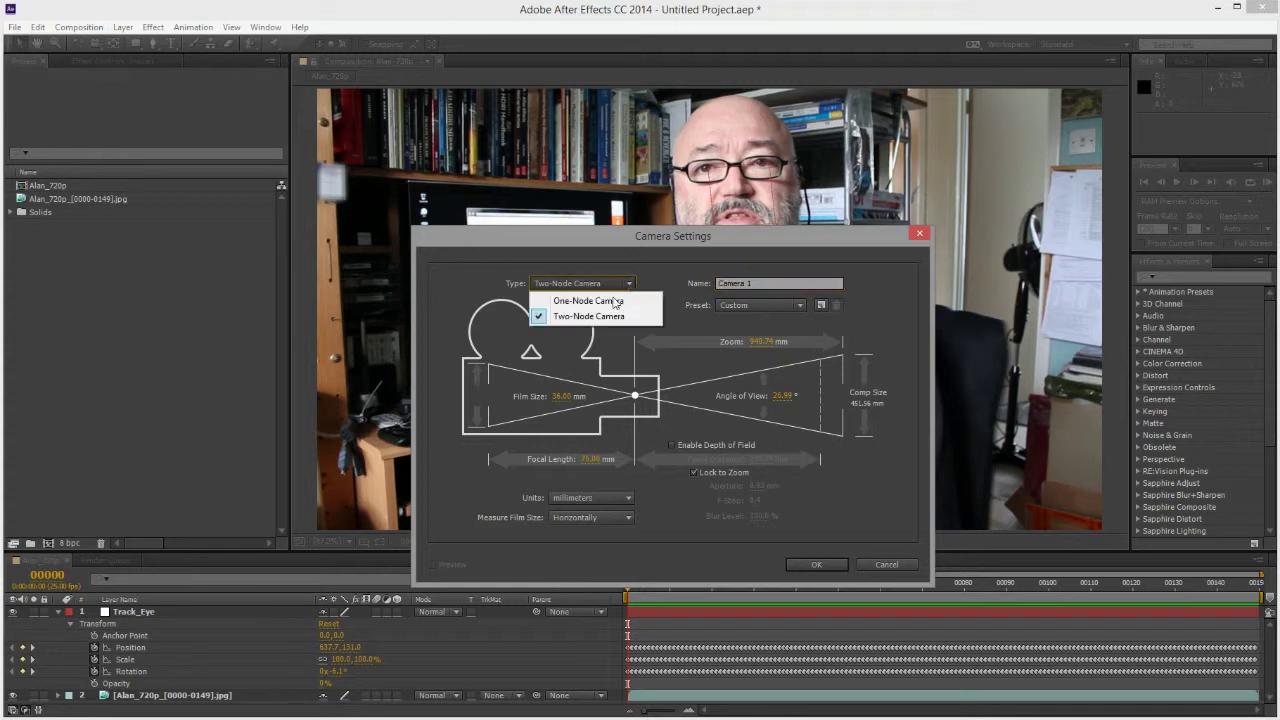
pyautogui.click(605, 292)
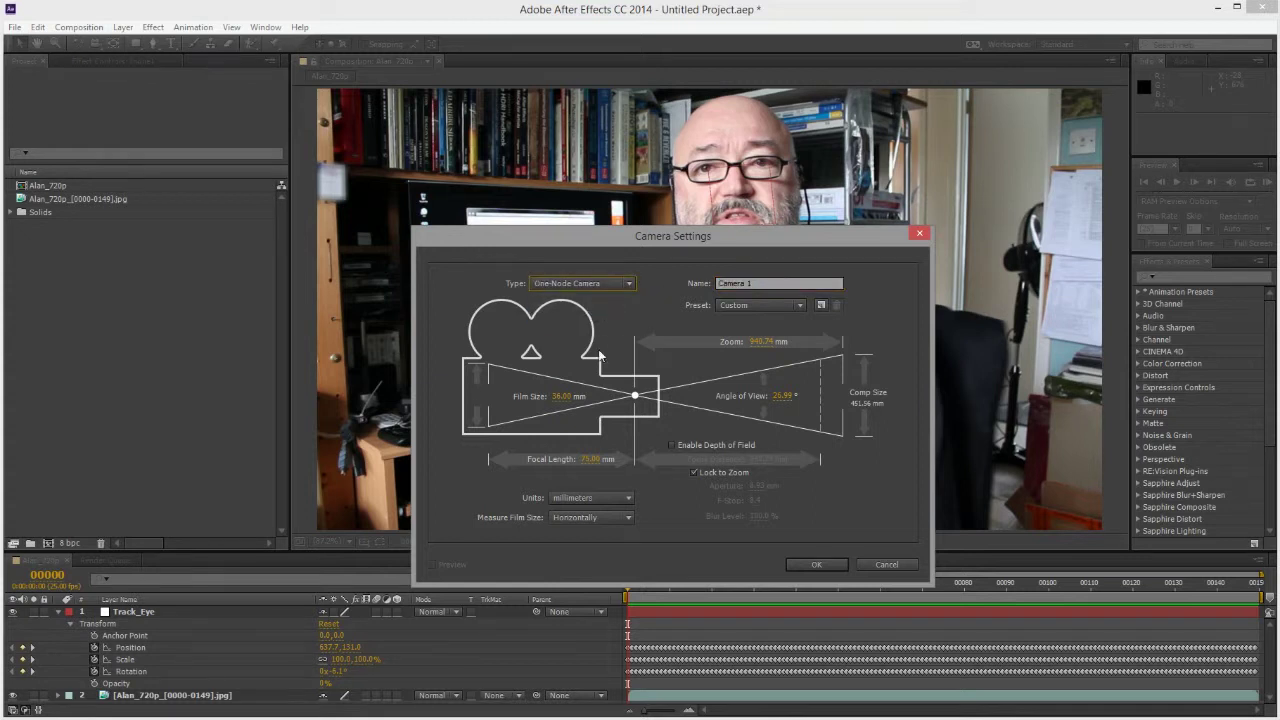
pyautogui.click(598, 463)
pyautogui.write('50')
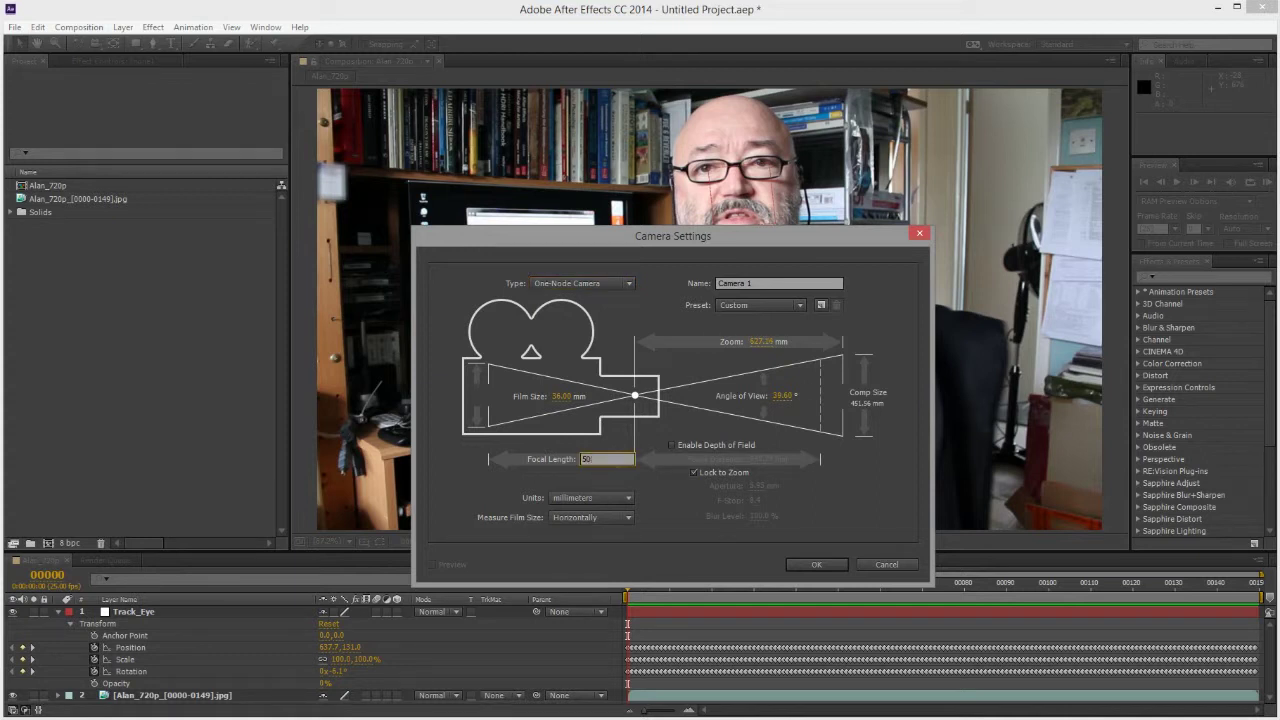
pyautogui.press('Tab')
pyautogui.click(817, 565)
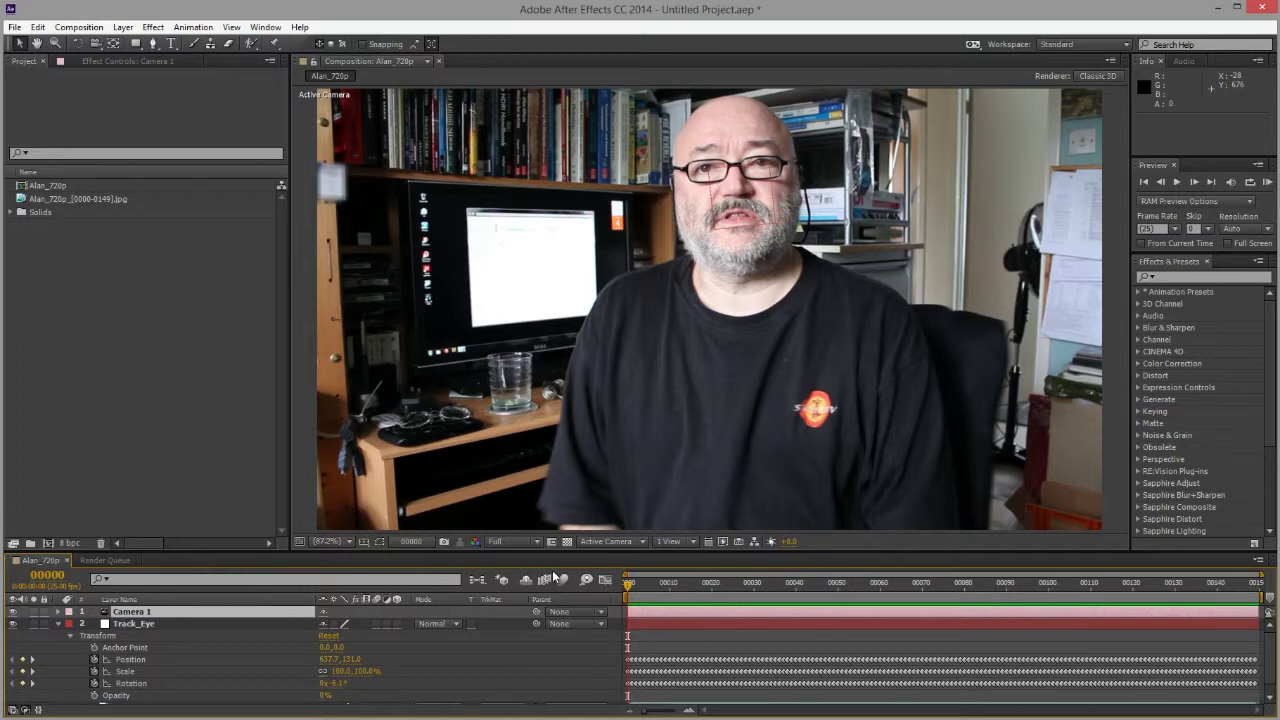
# Step: Show the composition in two horizontal views and make the Track_Eye null a 3D layer
pyautogui.click(670, 542)
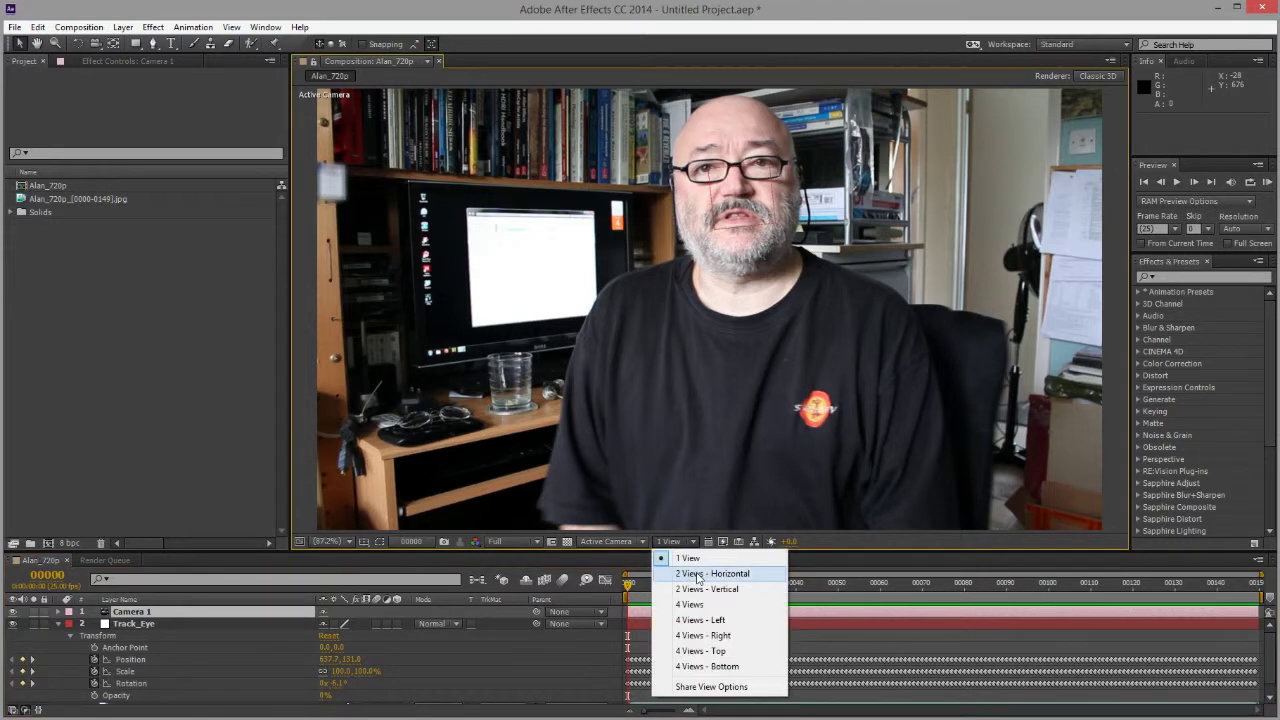
pyautogui.click(697, 579)
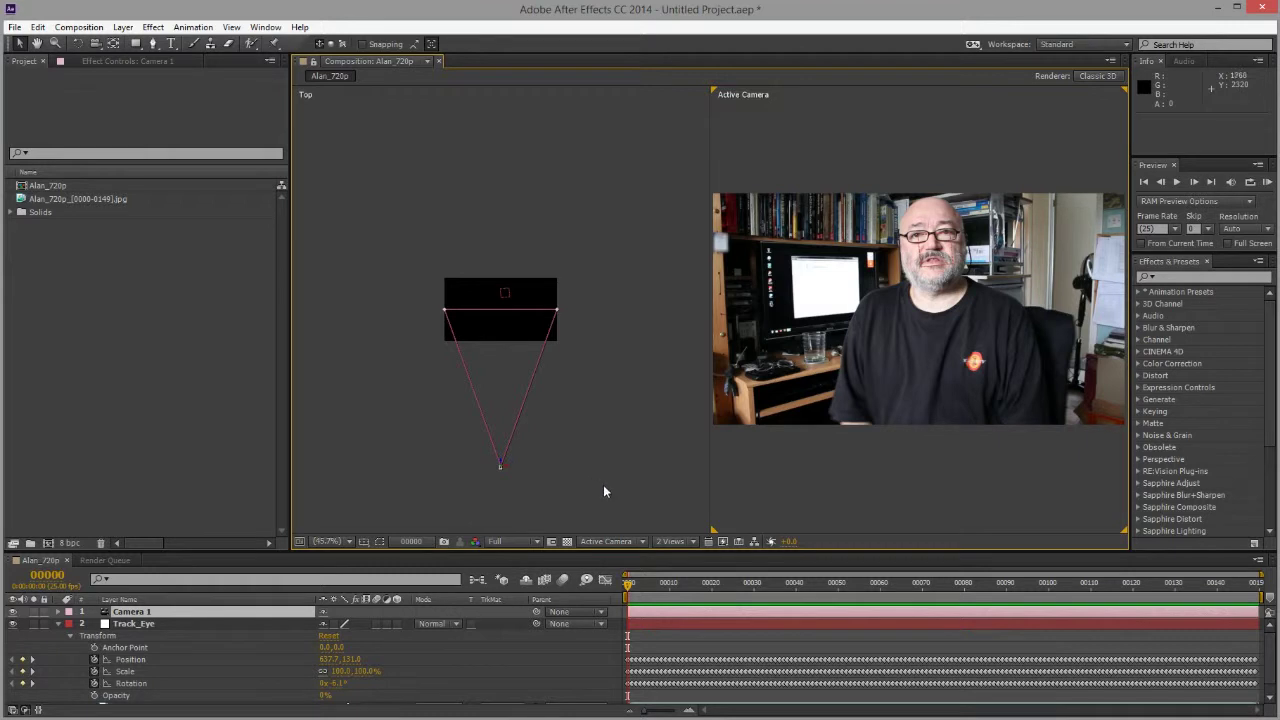
pyautogui.click(943, 240)
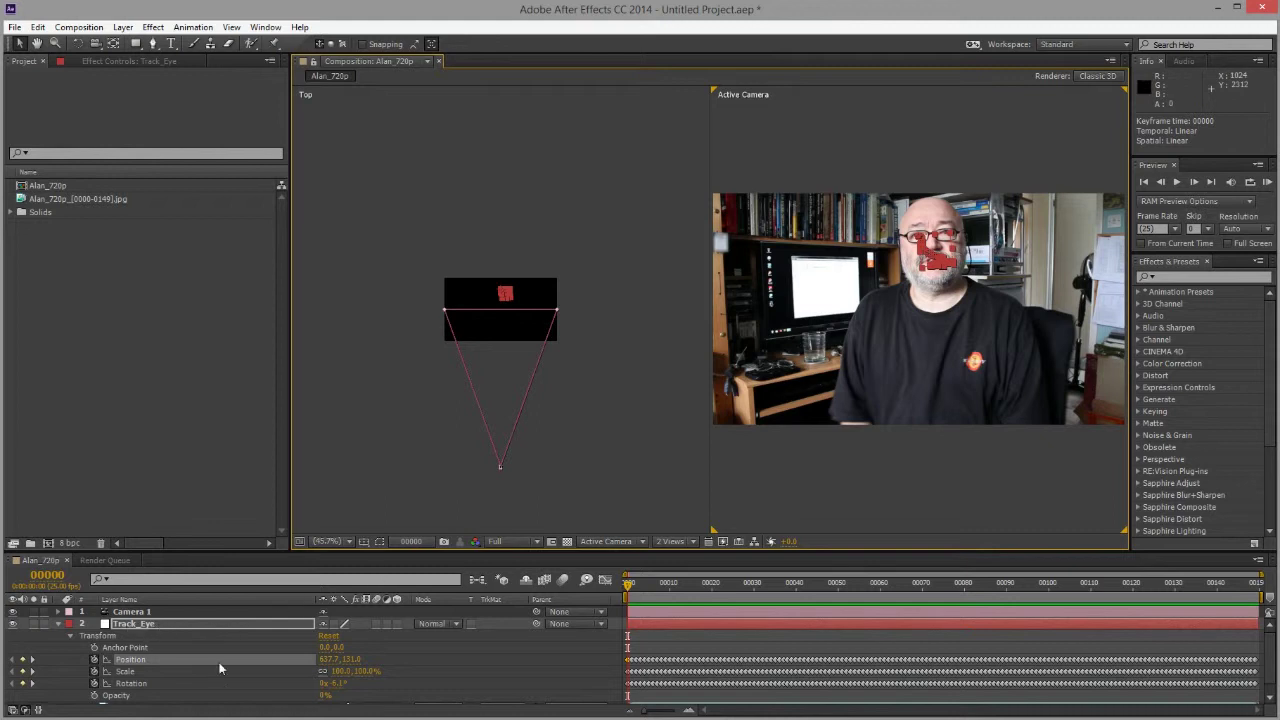
pyautogui.click(141, 626)
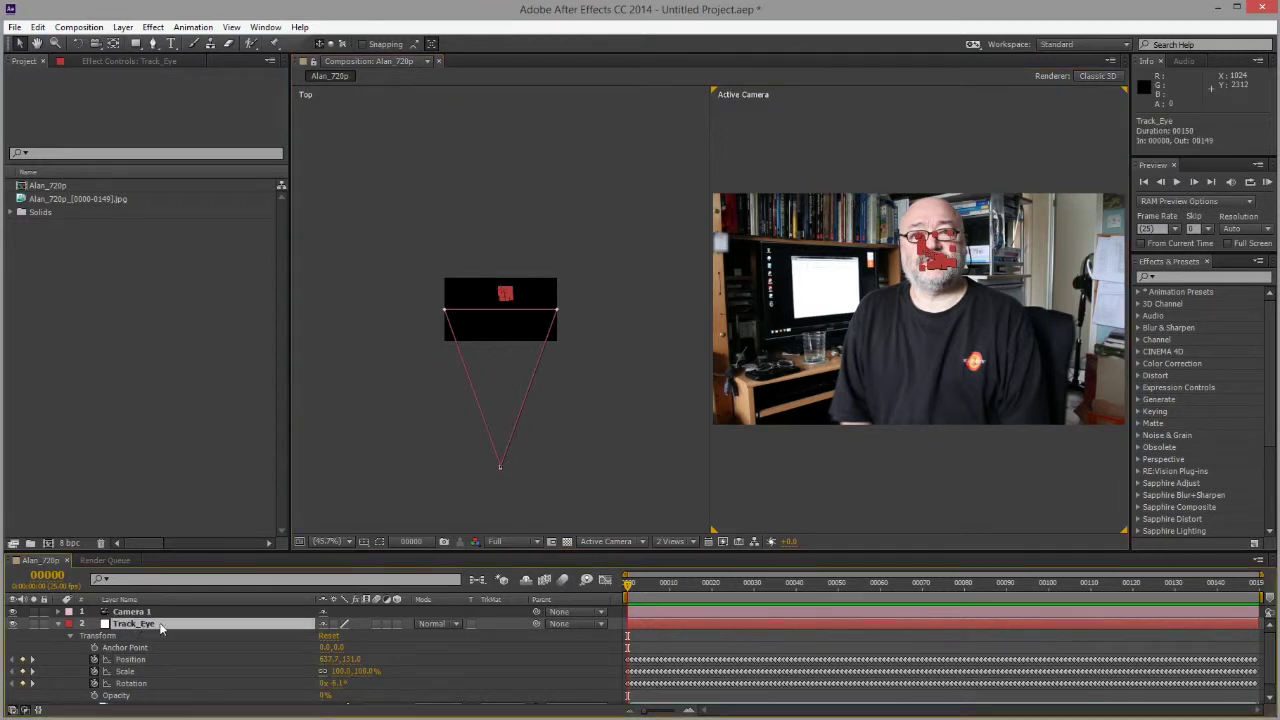
pyautogui.click(398, 624)
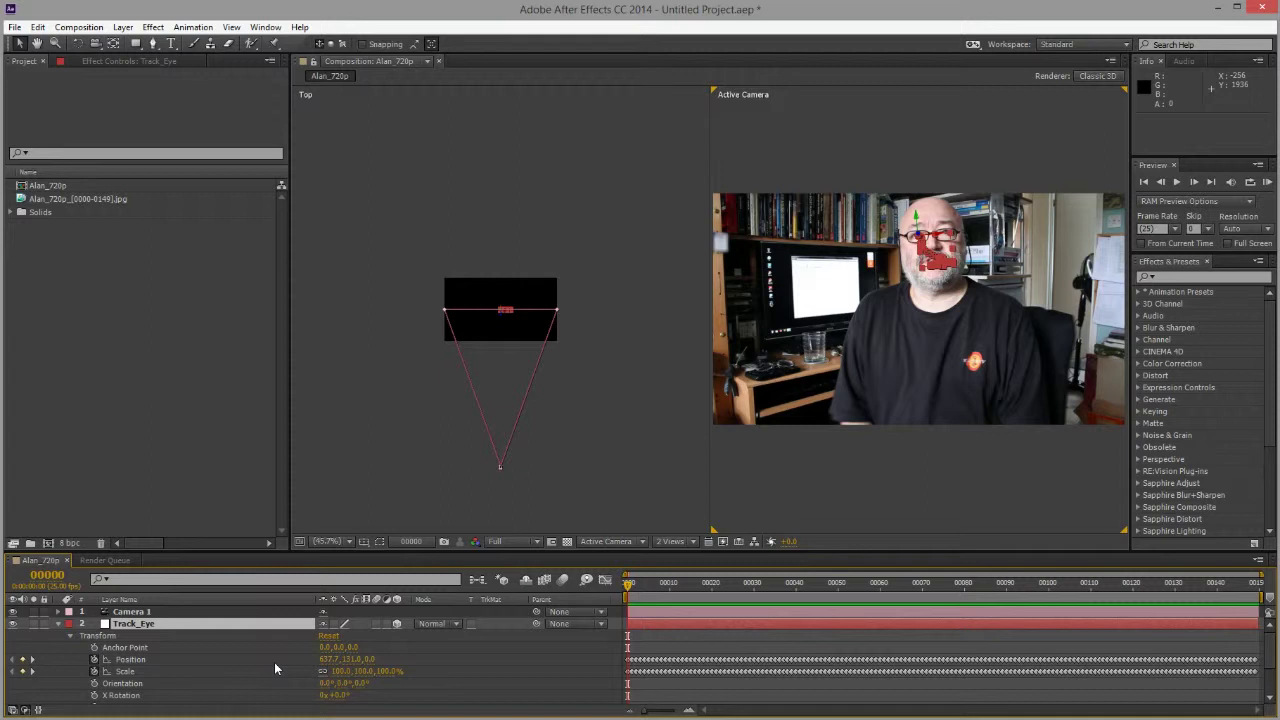
pyautogui.scroll(-3, 281, 662)
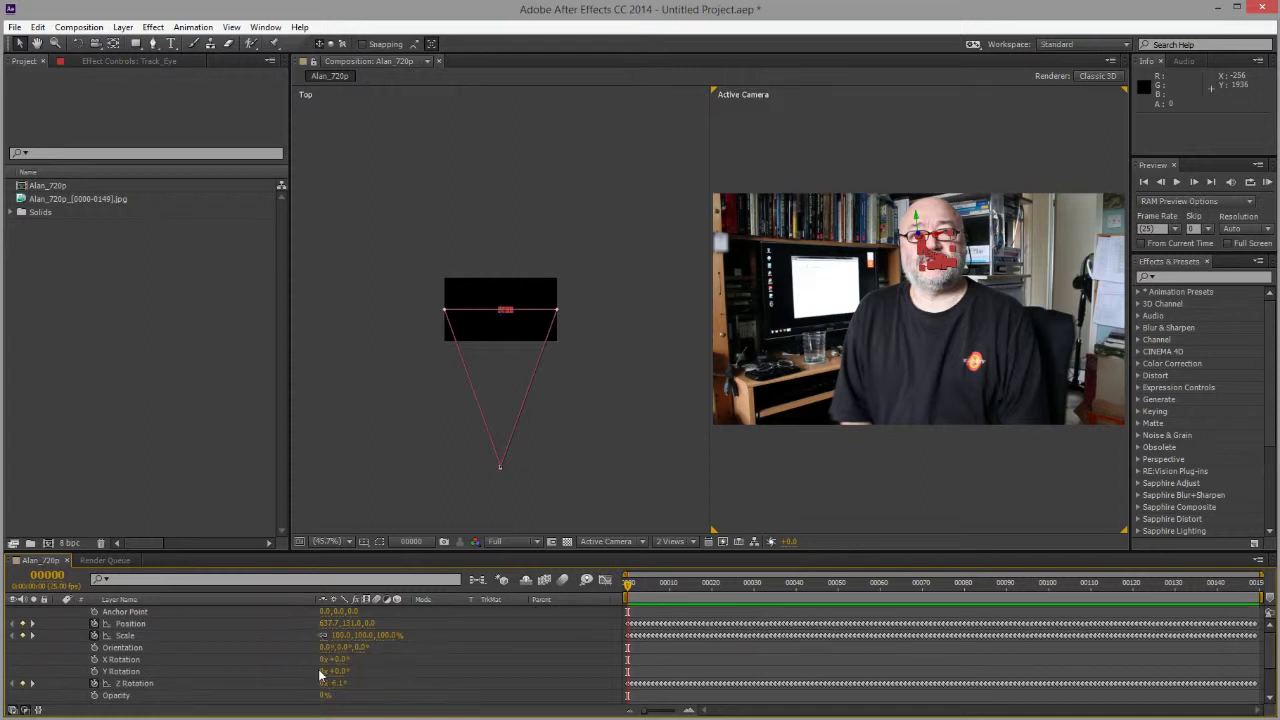
# Step: Collapse the Track_Eye layer and reveal Camera 1's Transform and Camera Options properties in an enlarged timeline
pyautogui.scroll(3, 212, 674)
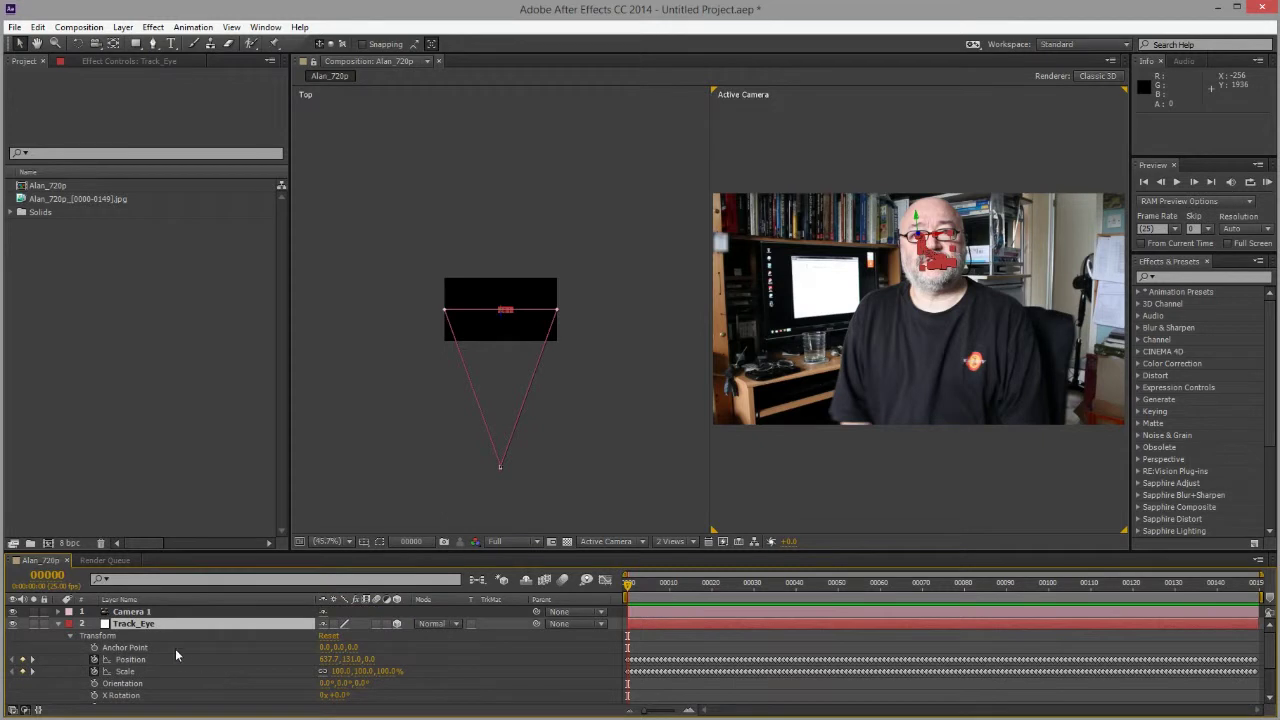
pyautogui.scroll(-3, 188, 658)
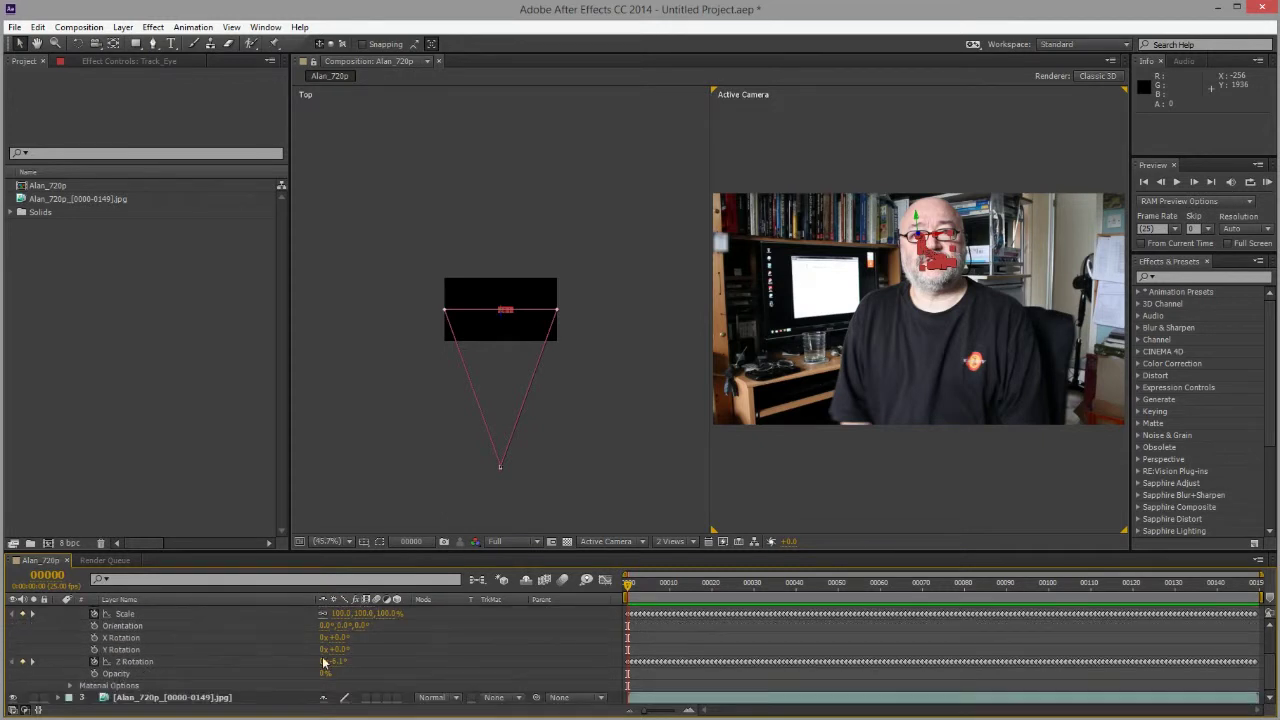
pyautogui.scroll(3, 202, 670)
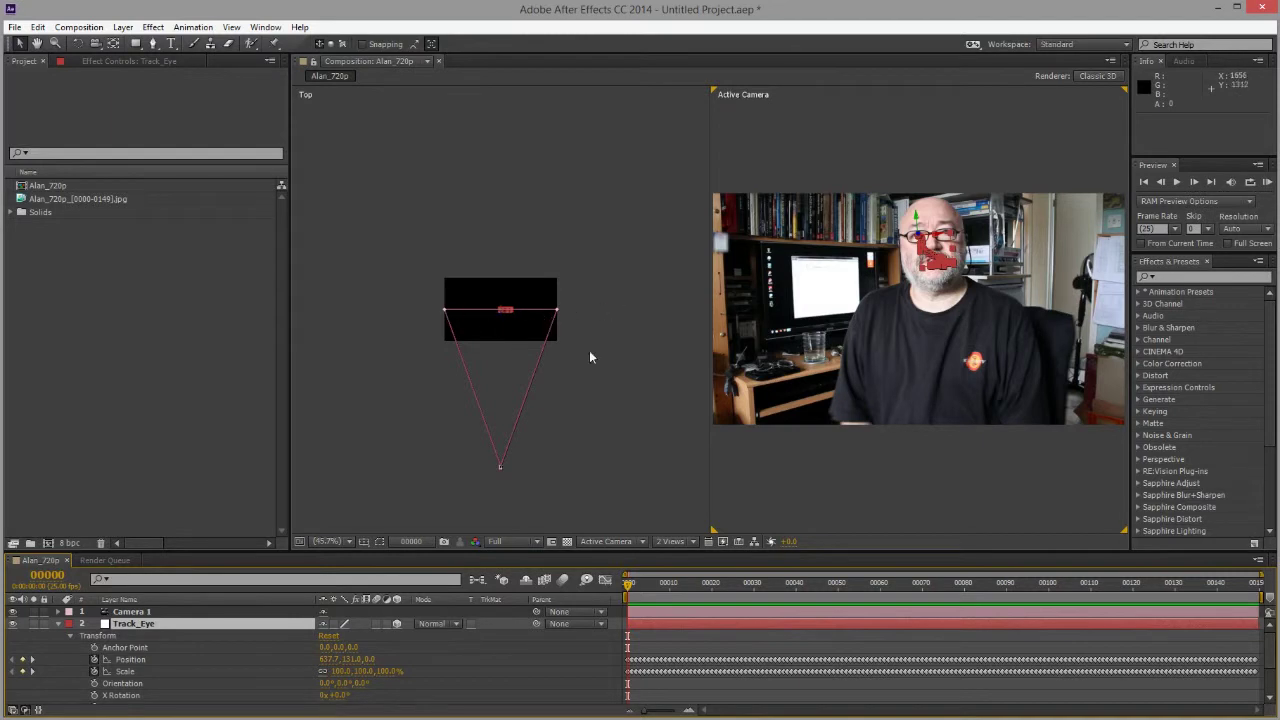
pyautogui.click(58, 625)
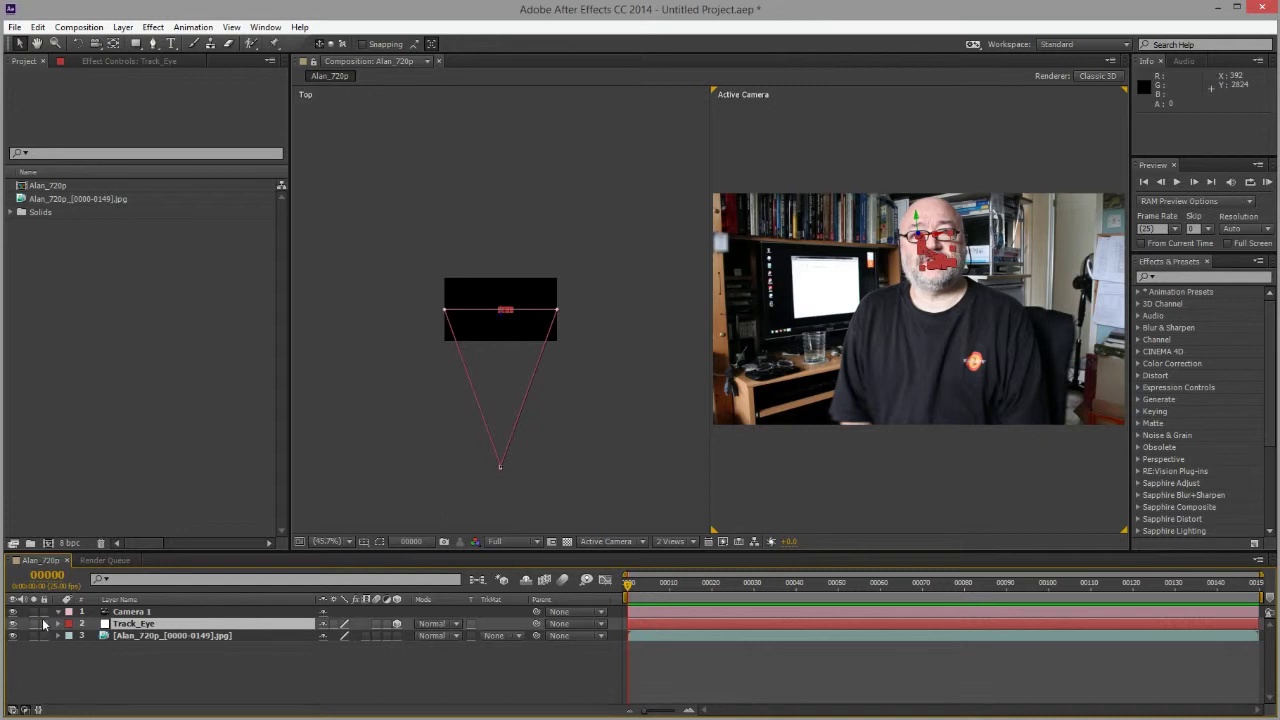
pyautogui.click(58, 611)
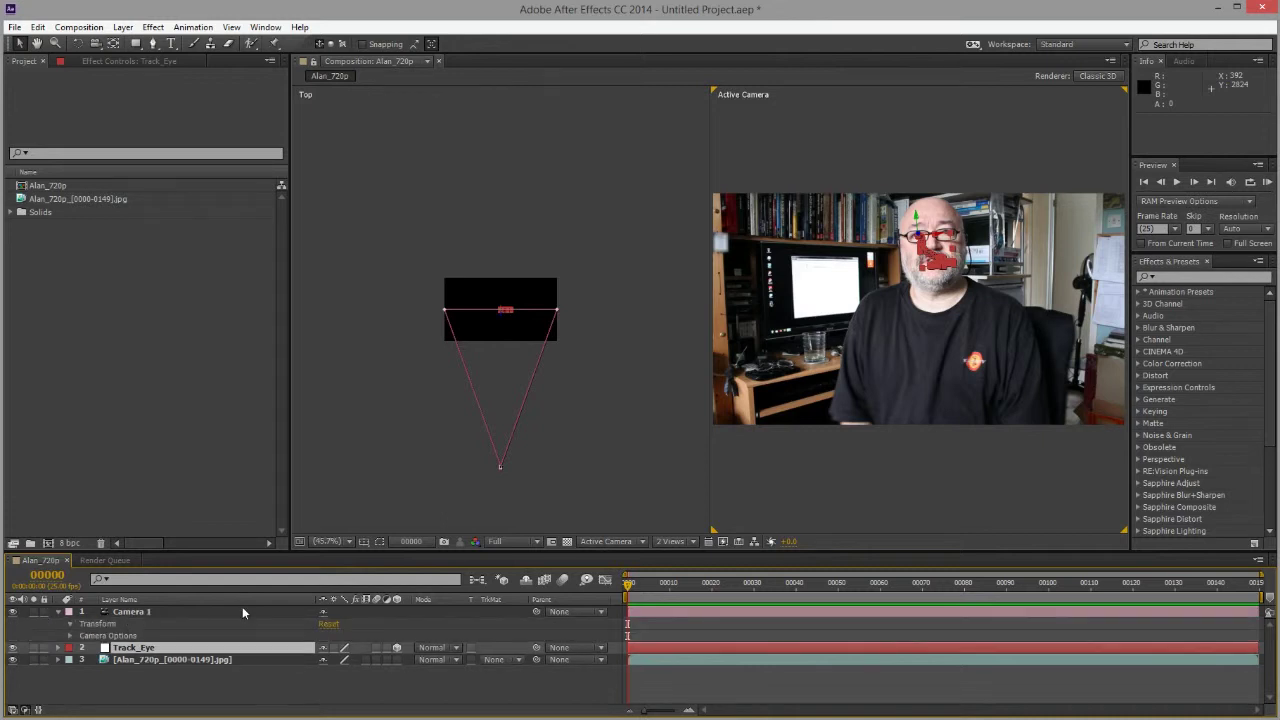
pyautogui.click(70, 623)
pyautogui.moveTo(268, 551); pyautogui.dragTo(269, 499)
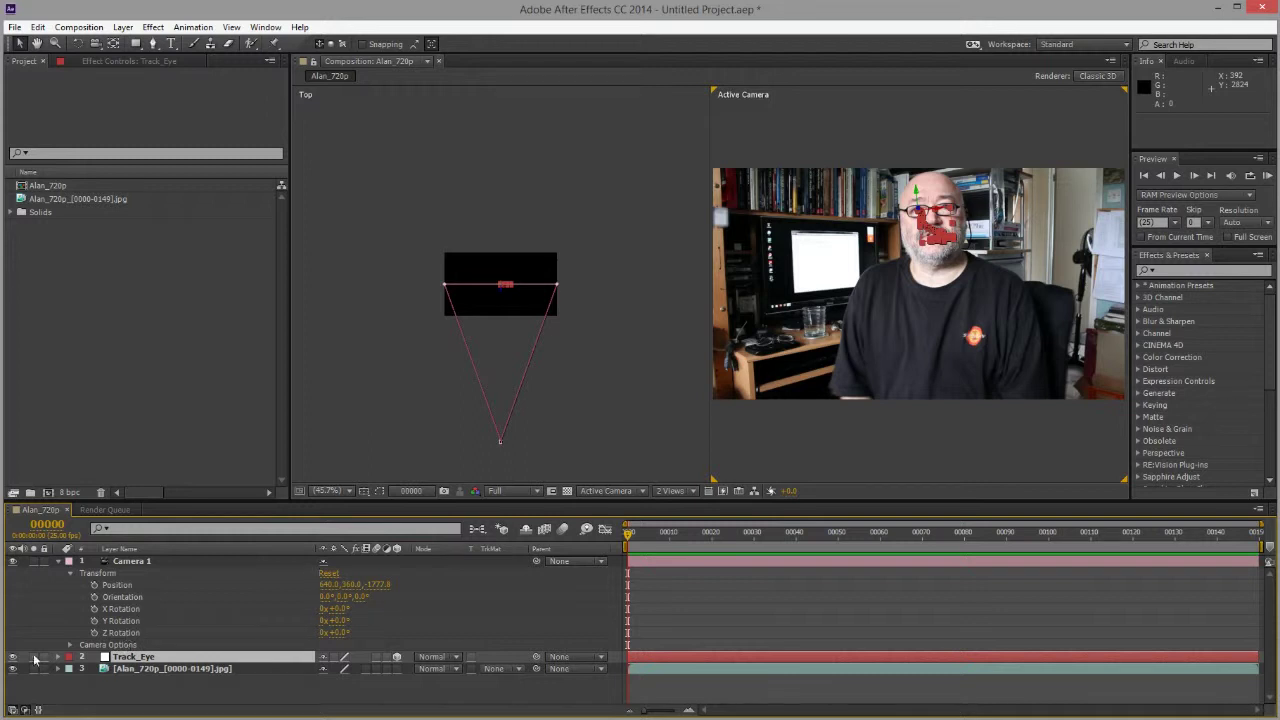
pyautogui.click(70, 645)
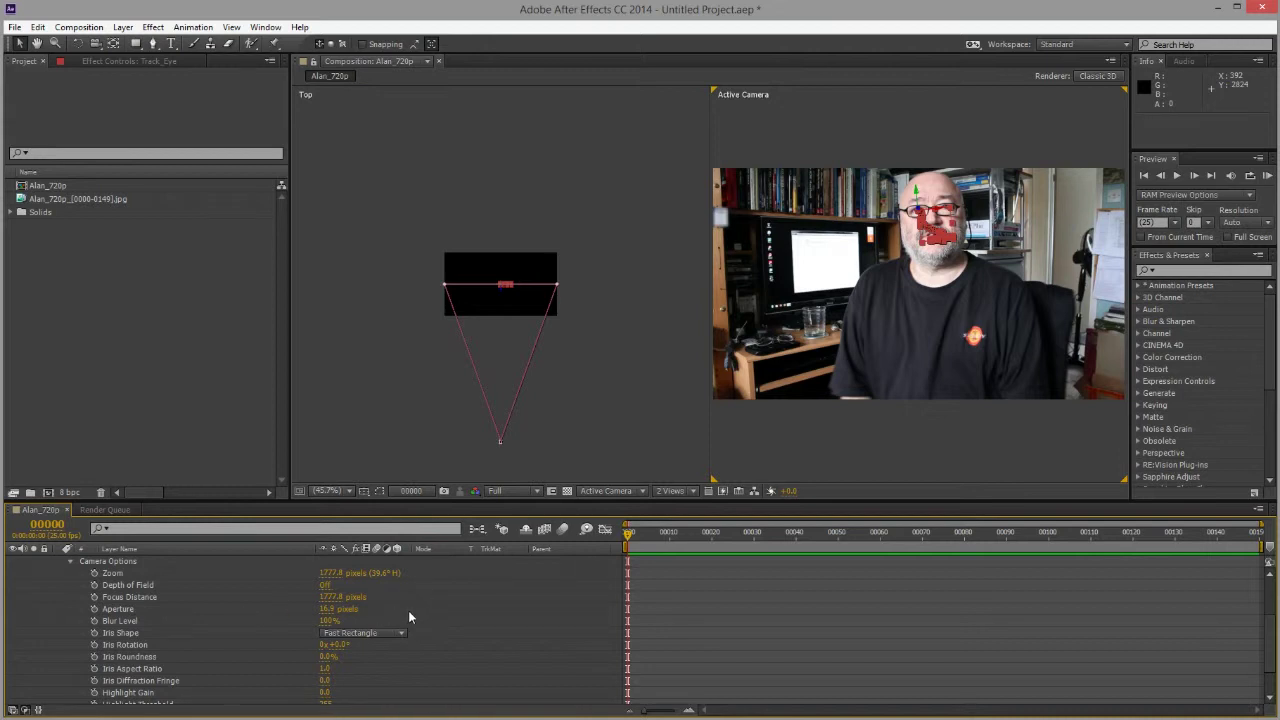
pyautogui.scroll(3, 412, 618)
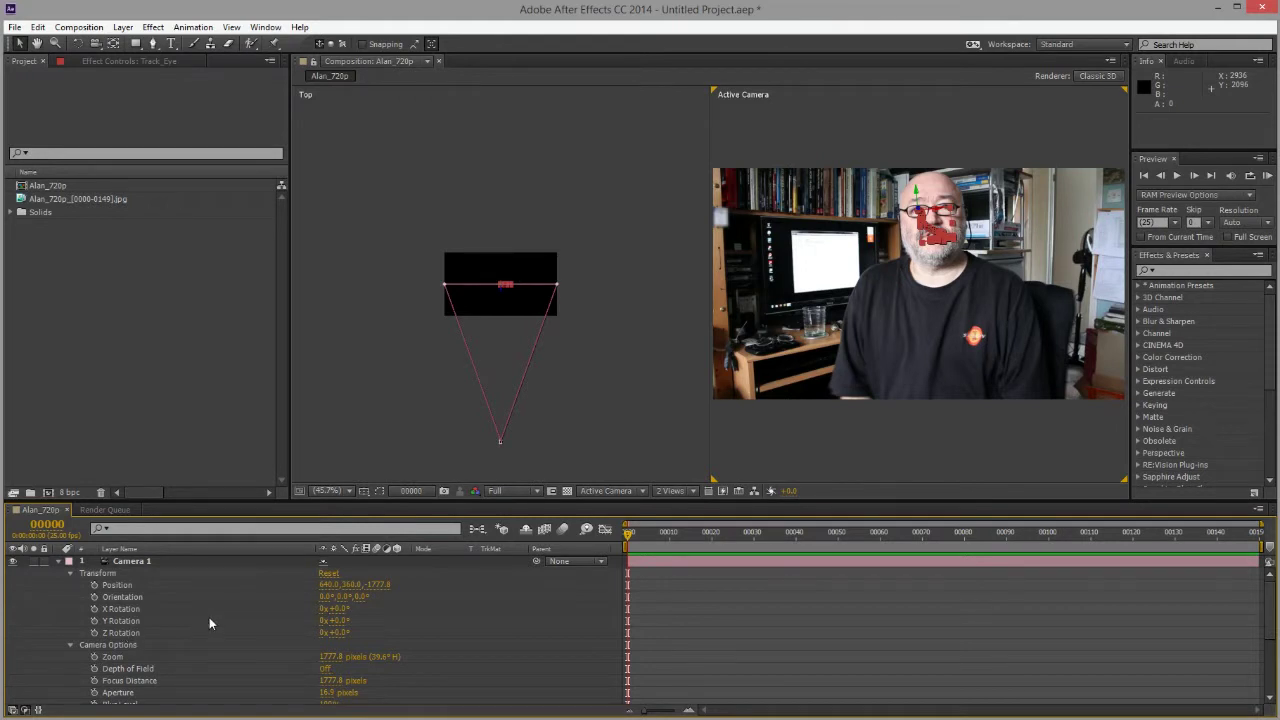
# Step: Enable keyframing on Camera 1's Position, Orientation and Focus Distance at frame 0
pyautogui.click(95, 585)
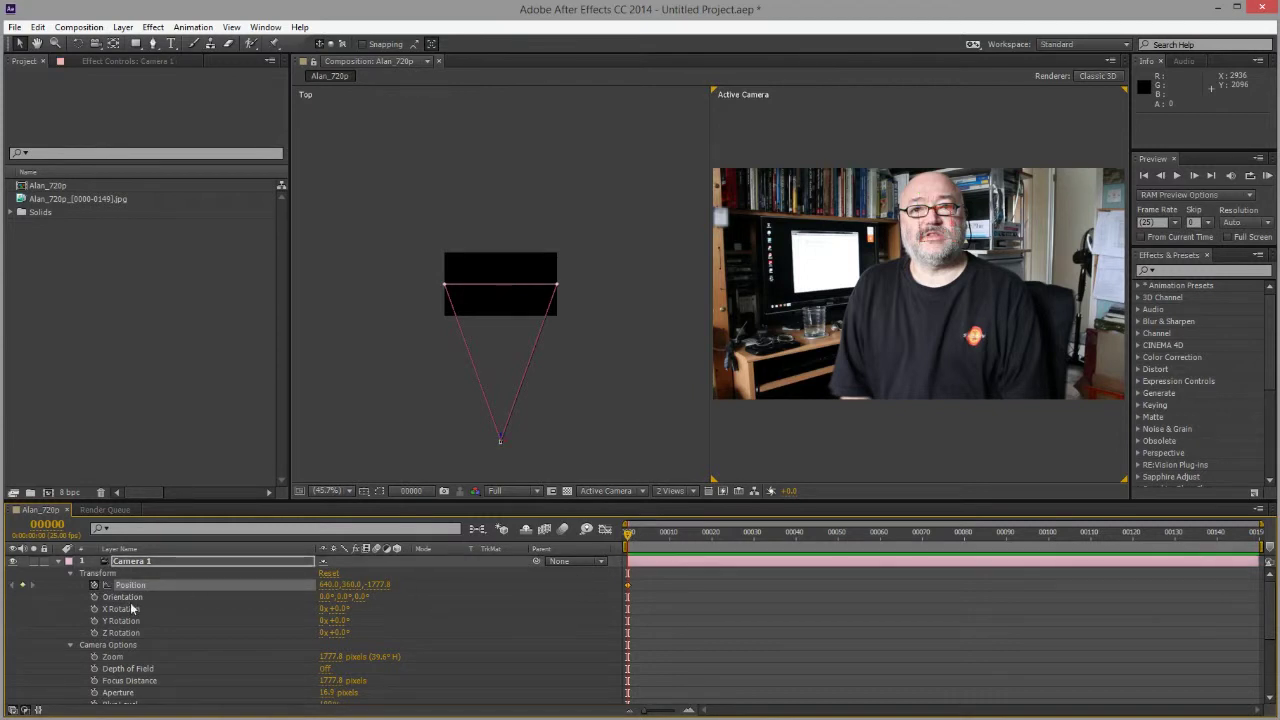
pyautogui.click(95, 597)
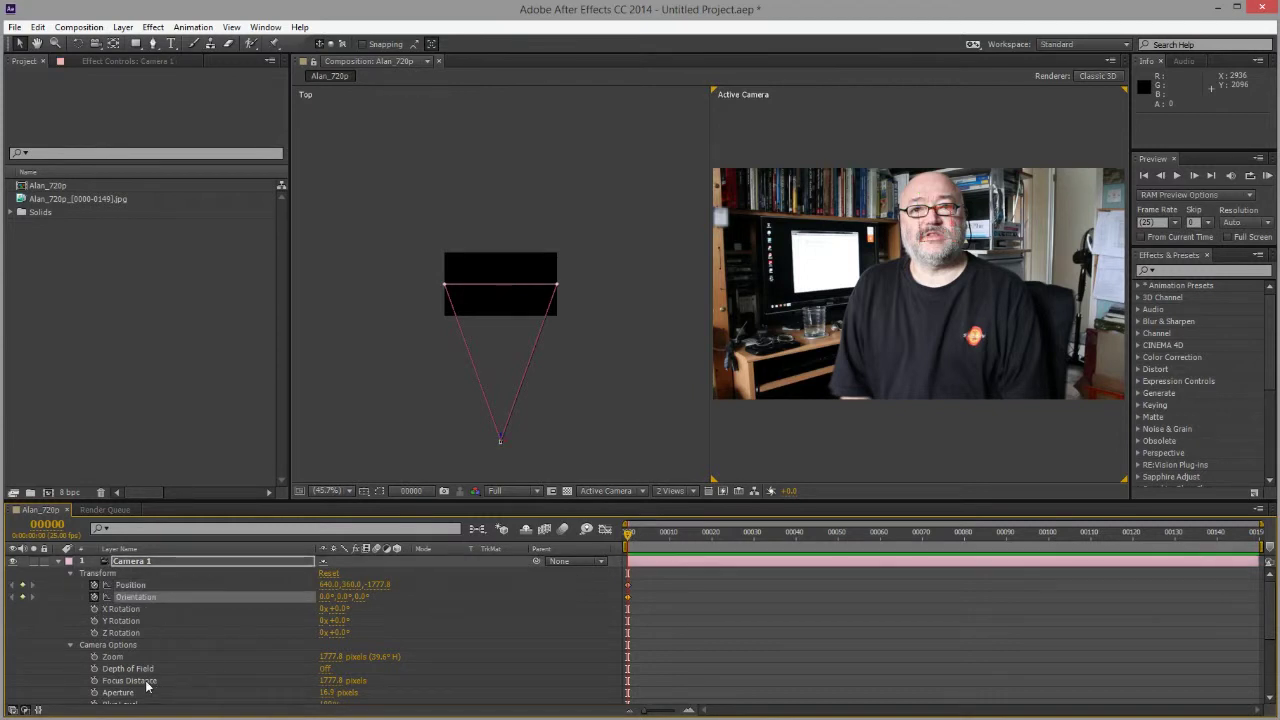
pyautogui.scroll(-1, 148, 688)
pyautogui.scroll(1, 131, 591)
pyautogui.scroll(-1, 194, 648)
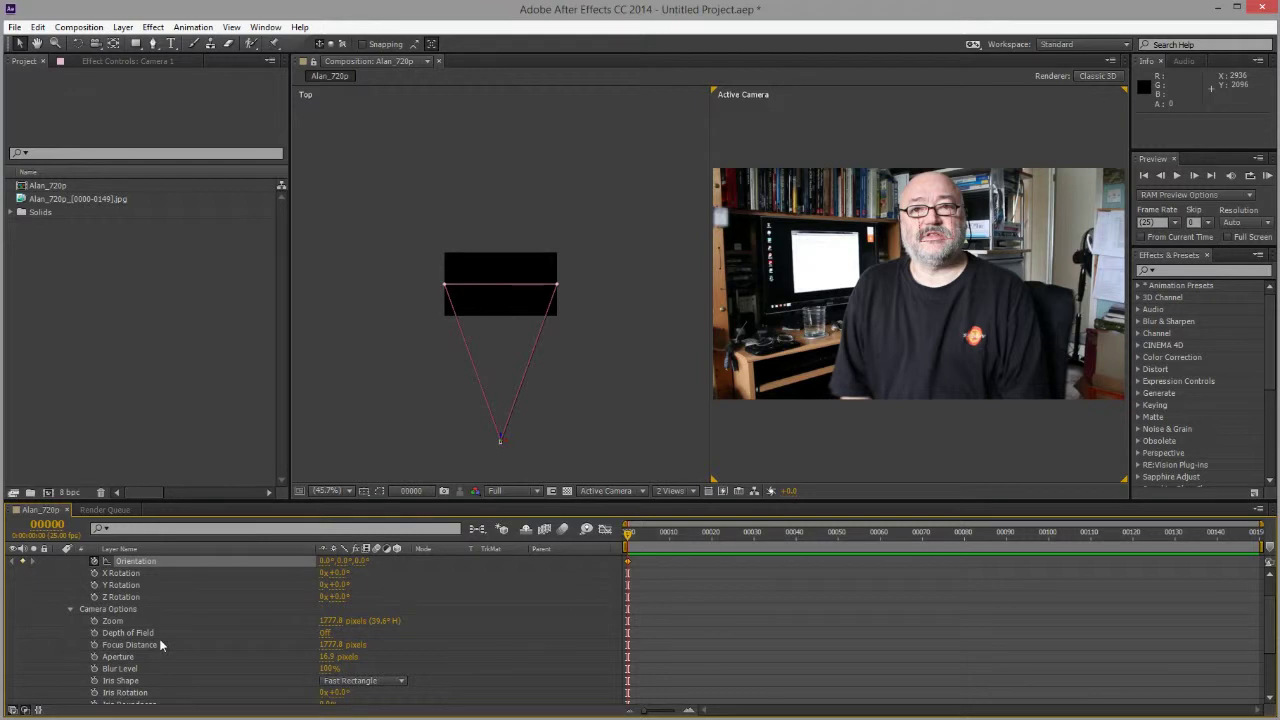
pyautogui.click(94, 645)
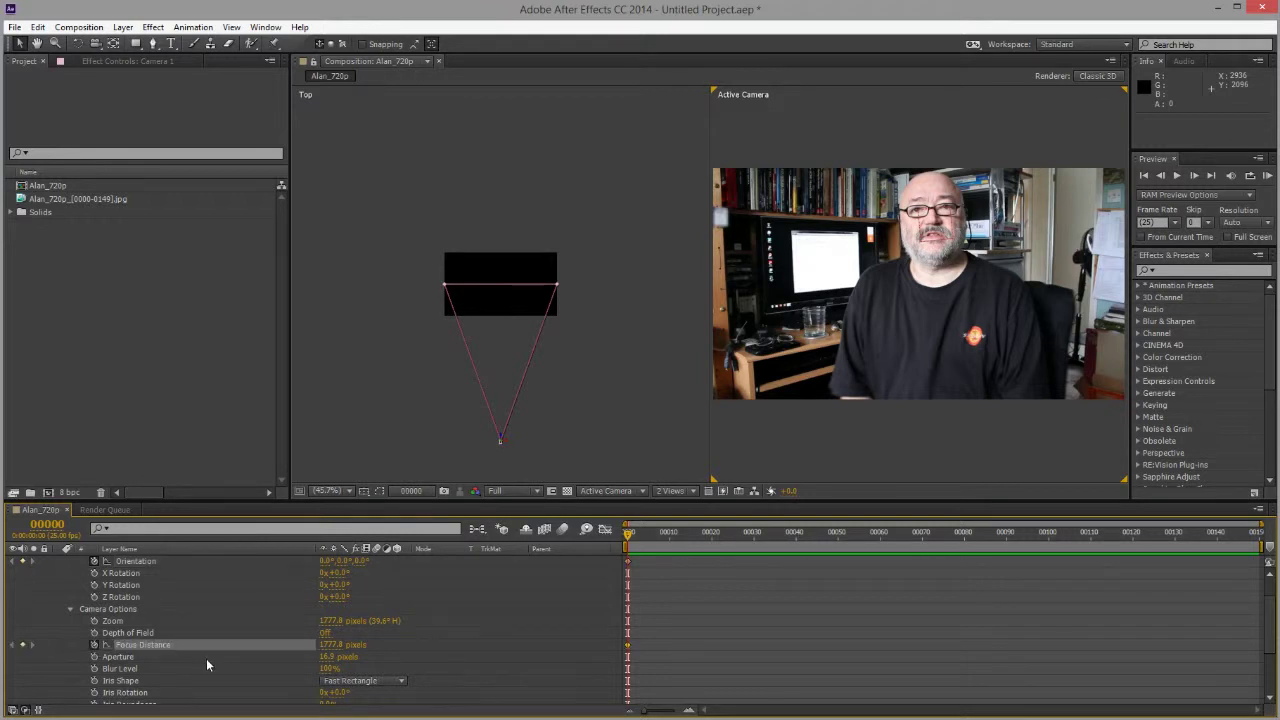
pyautogui.scroll(1, 207, 665)
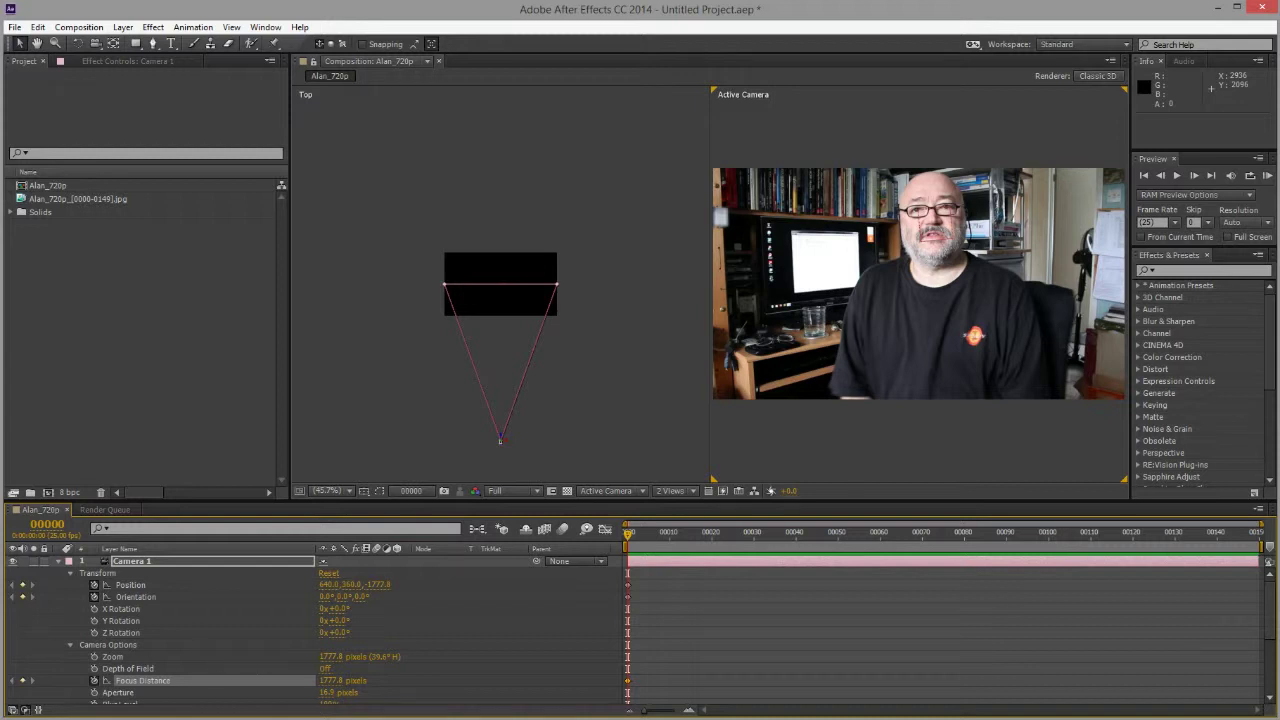
# Step: Copy Camera 1's Position, Orientation and Focus Distance keyframes together to the clipboard
pyautogui.press('F2')
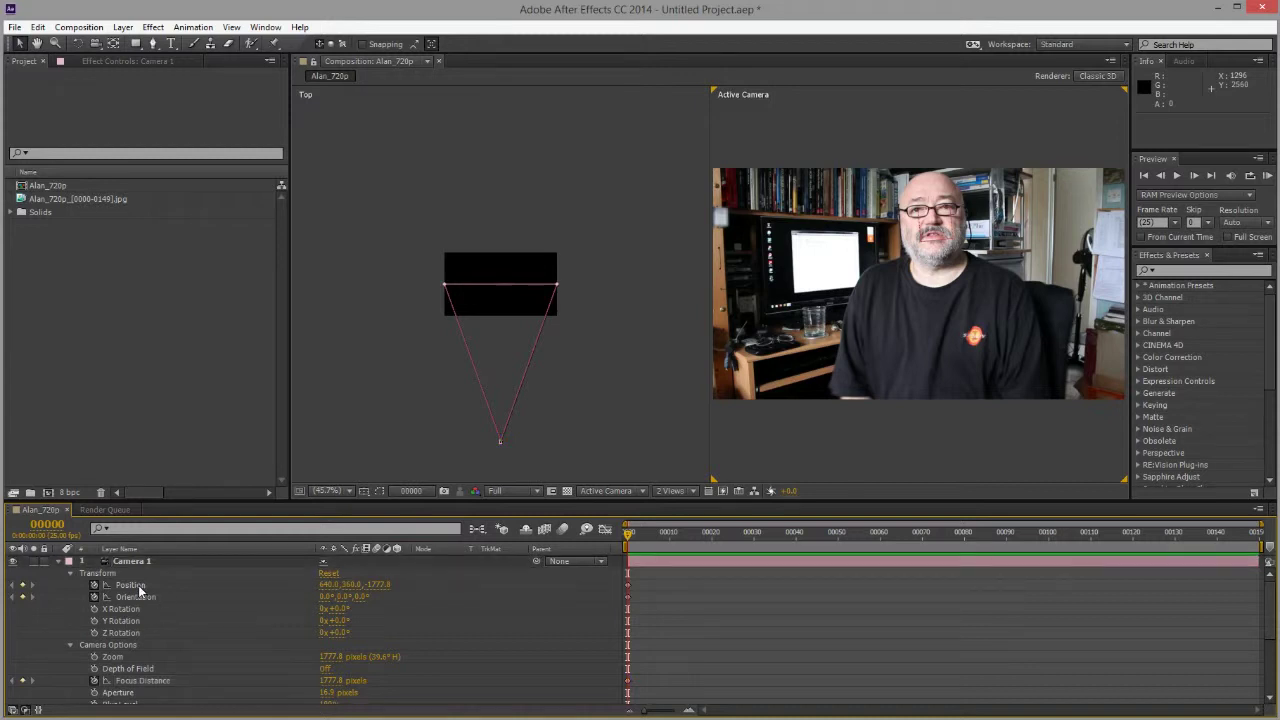
pyautogui.click(138, 588)
pyautogui.keyDown('shift'); pyautogui.click(139, 596); pyautogui.keyUp('shift')
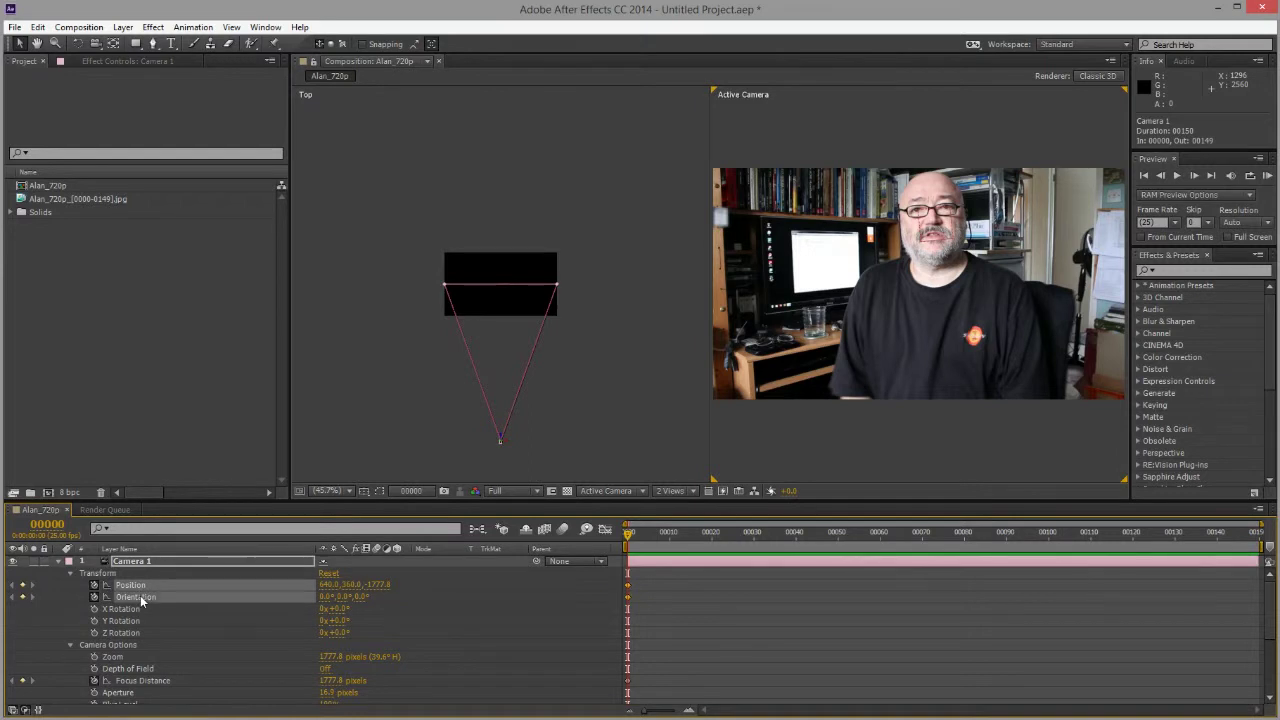
pyautogui.keyDown('shift'); pyautogui.click(141, 681); pyautogui.keyUp('shift')
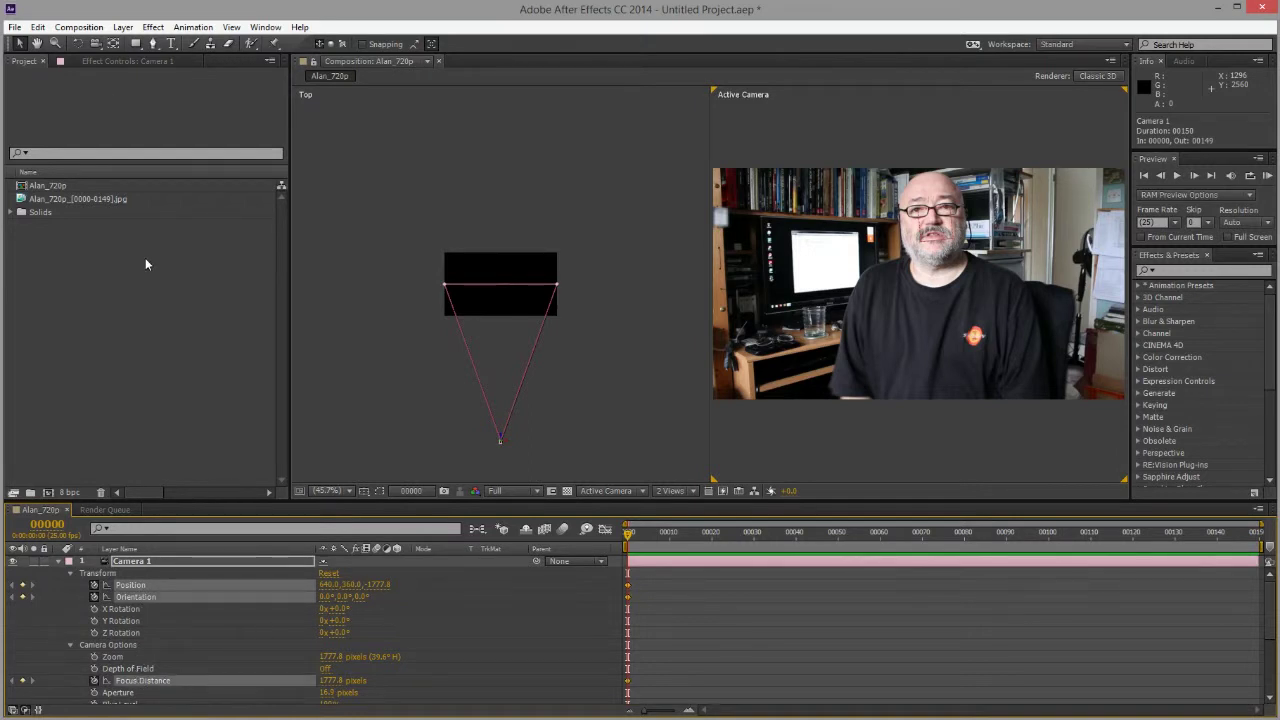
pyautogui.click(37, 27)
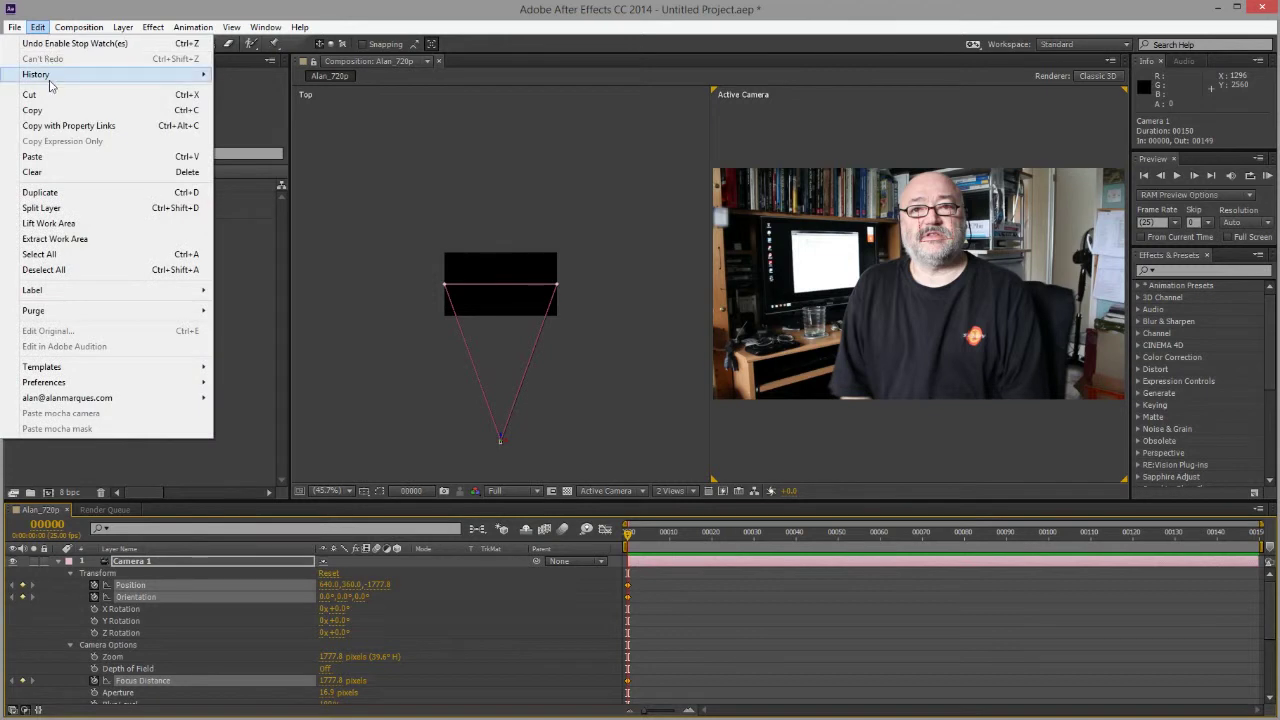
pyautogui.click(48, 111)
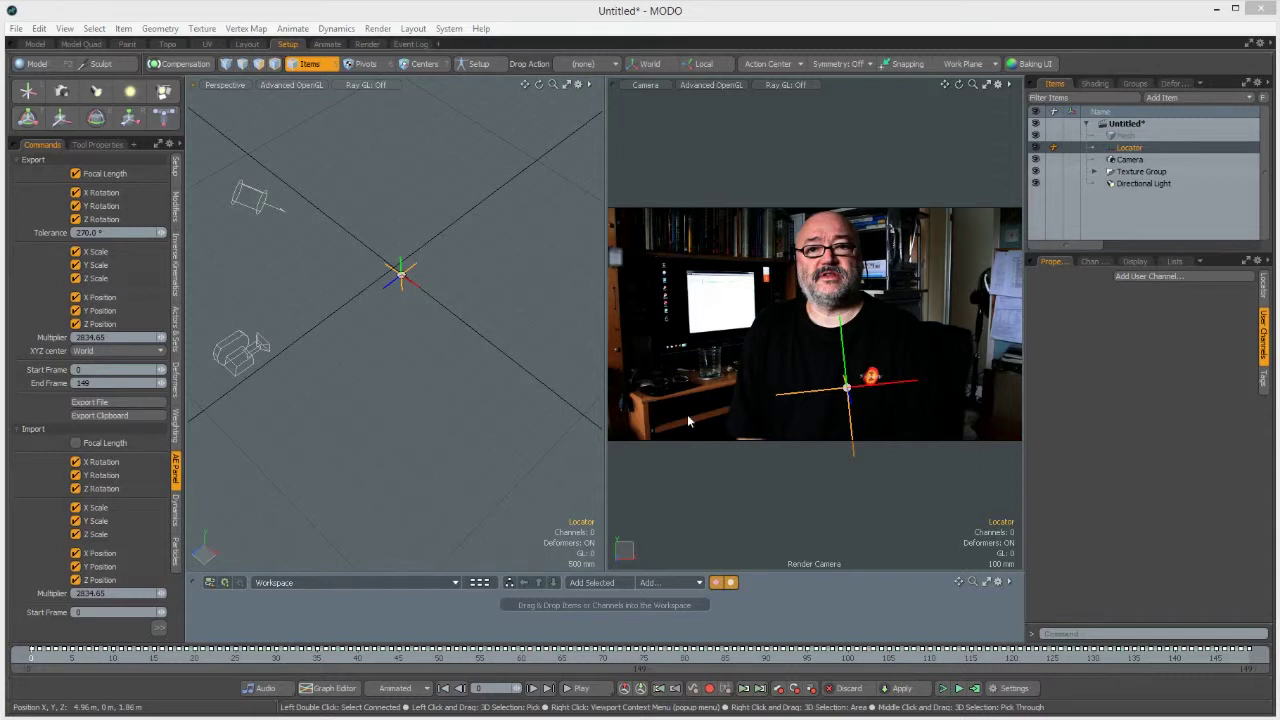
# Step: Switch to MODO, select the Camera item and show its Camera View properties
pyautogui.click(1130, 160)
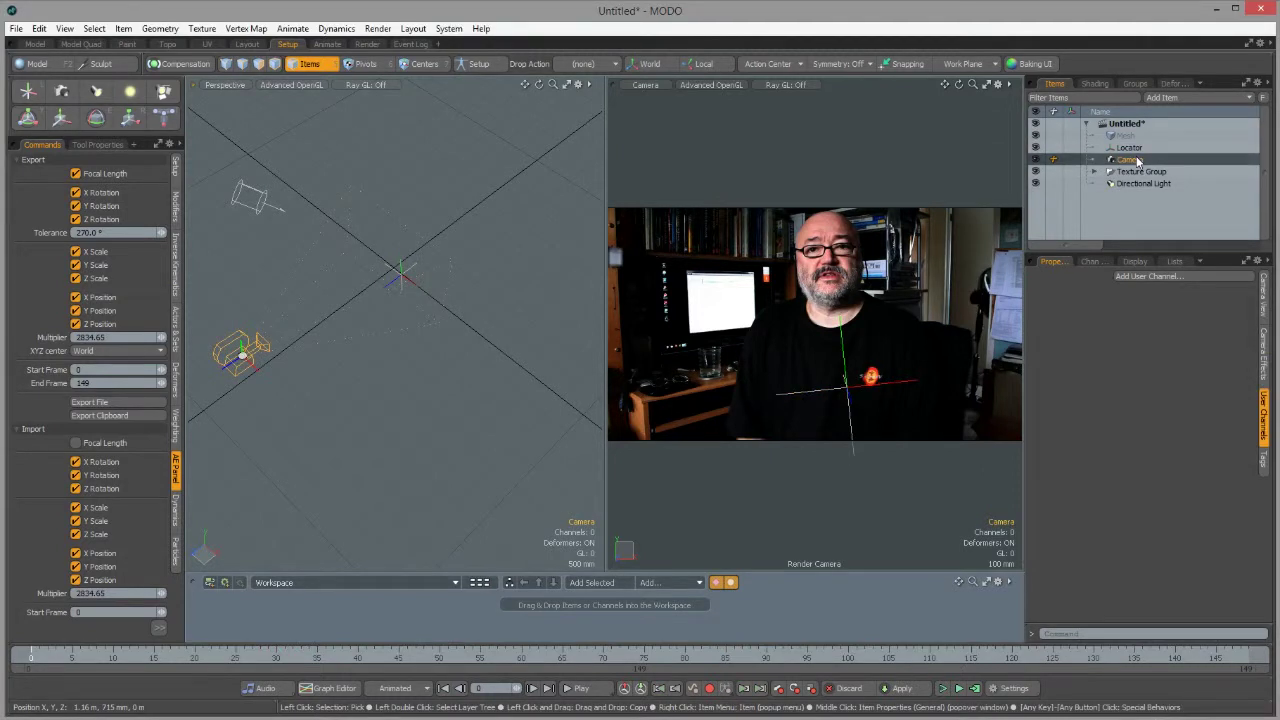
pyautogui.click(1263, 305)
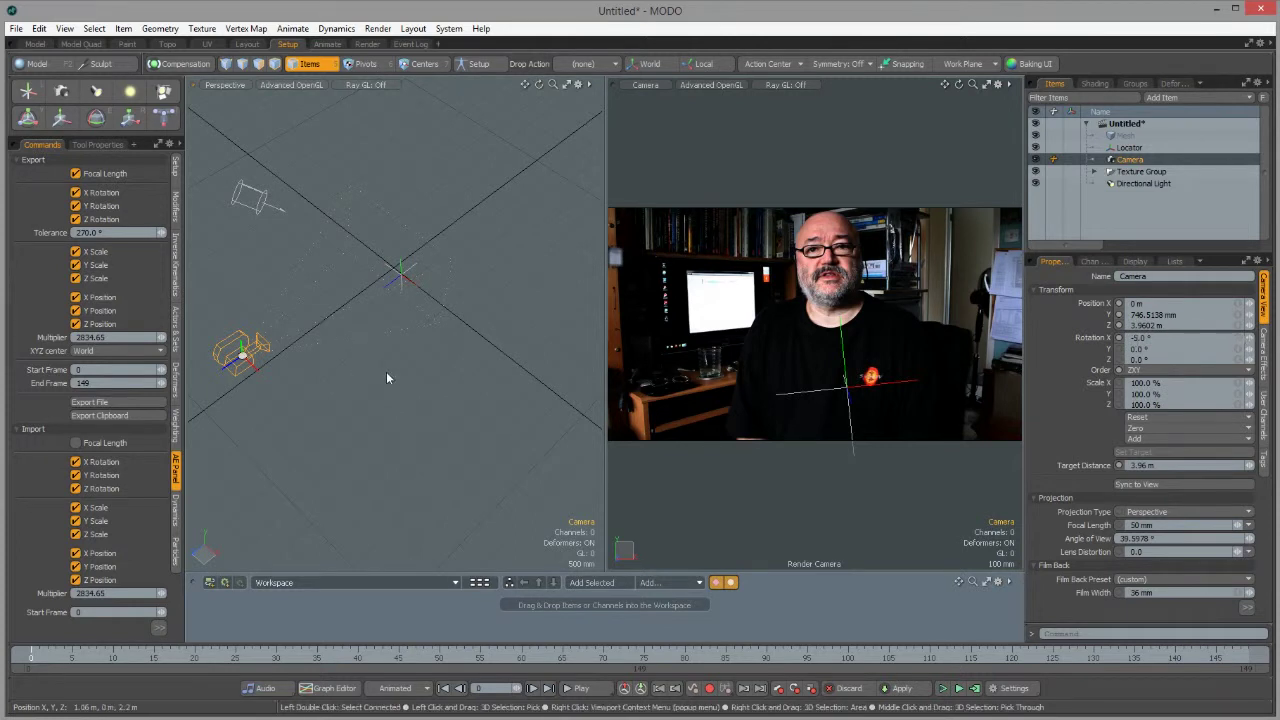
pyautogui.moveTo(539, 86); pyautogui.dragTo(563, 182)
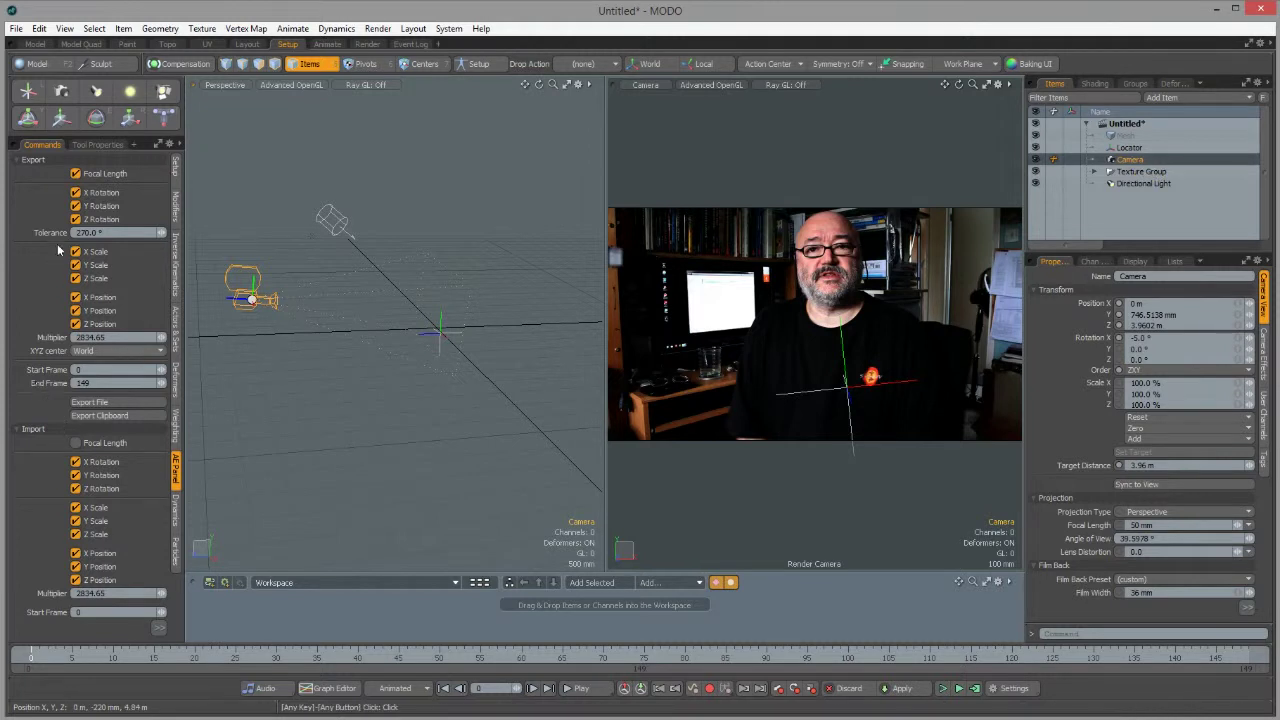
# Step: Import the clipboard data onto the camera with Focal Length enabled and X, Y and Z Scale disabled
pyautogui.click(17, 160)
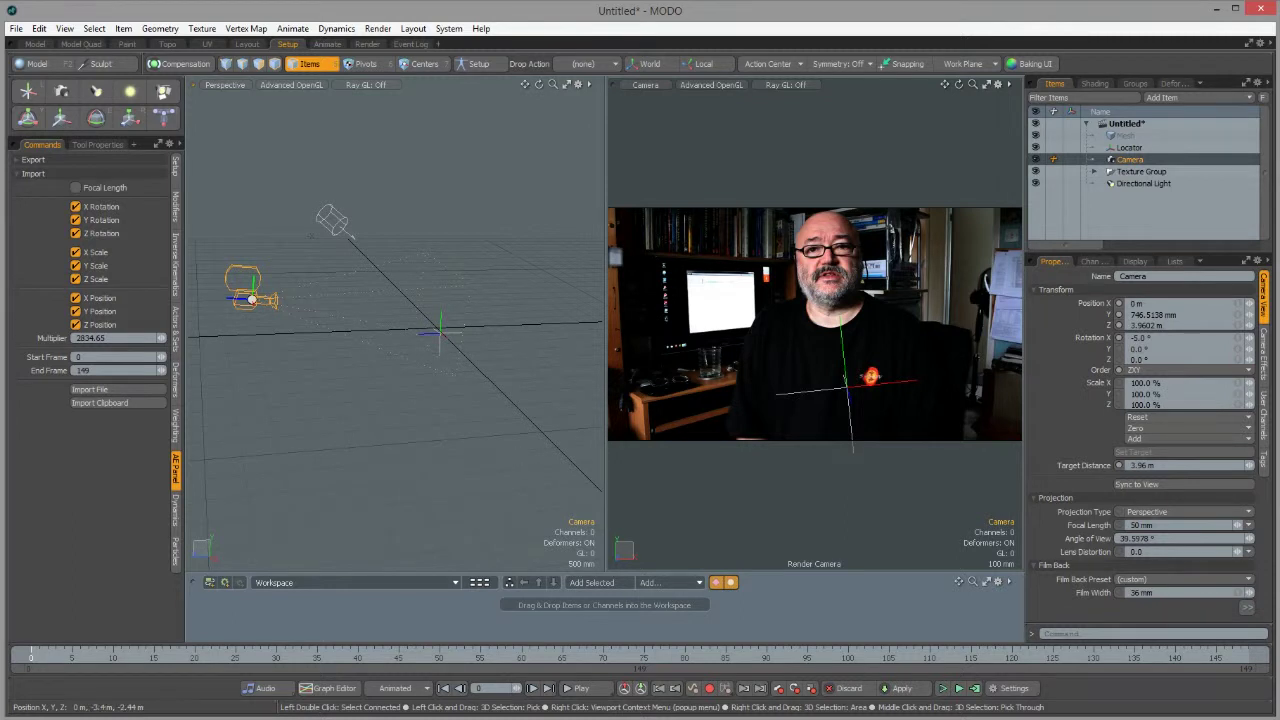
pyautogui.click(77, 188)
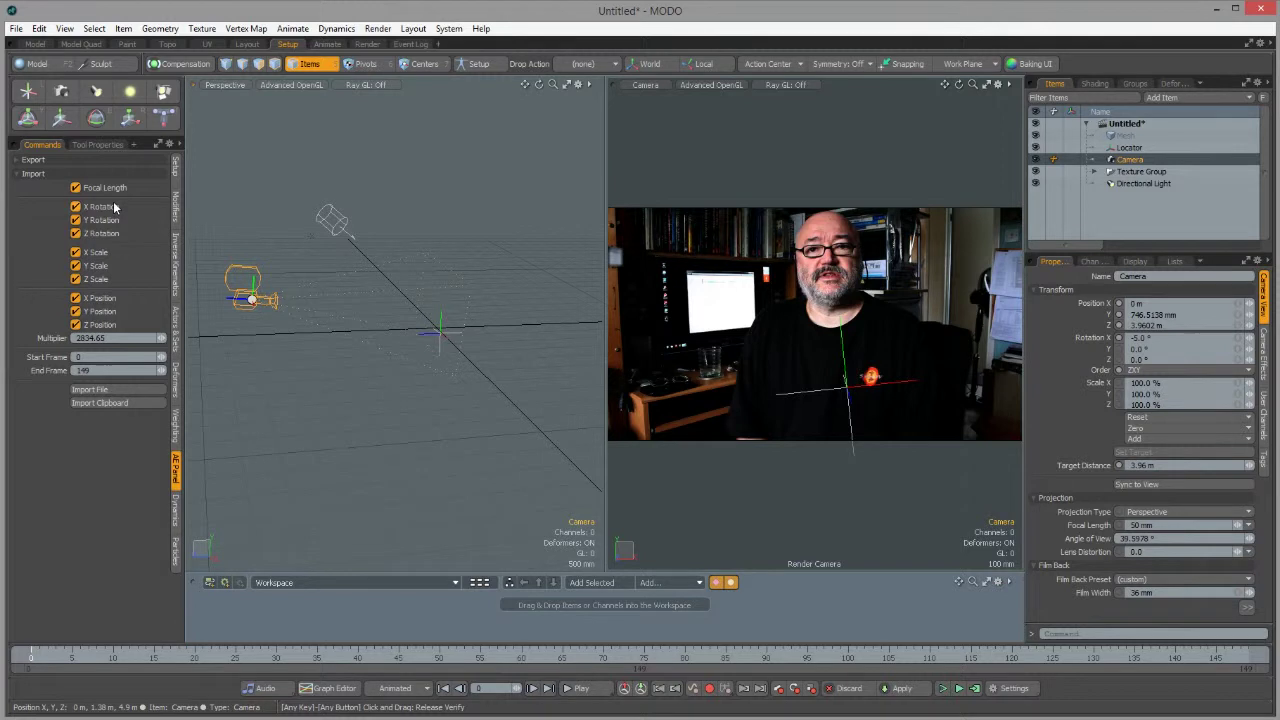
pyautogui.click(76, 252)
pyautogui.click(76, 266)
pyautogui.click(76, 279)
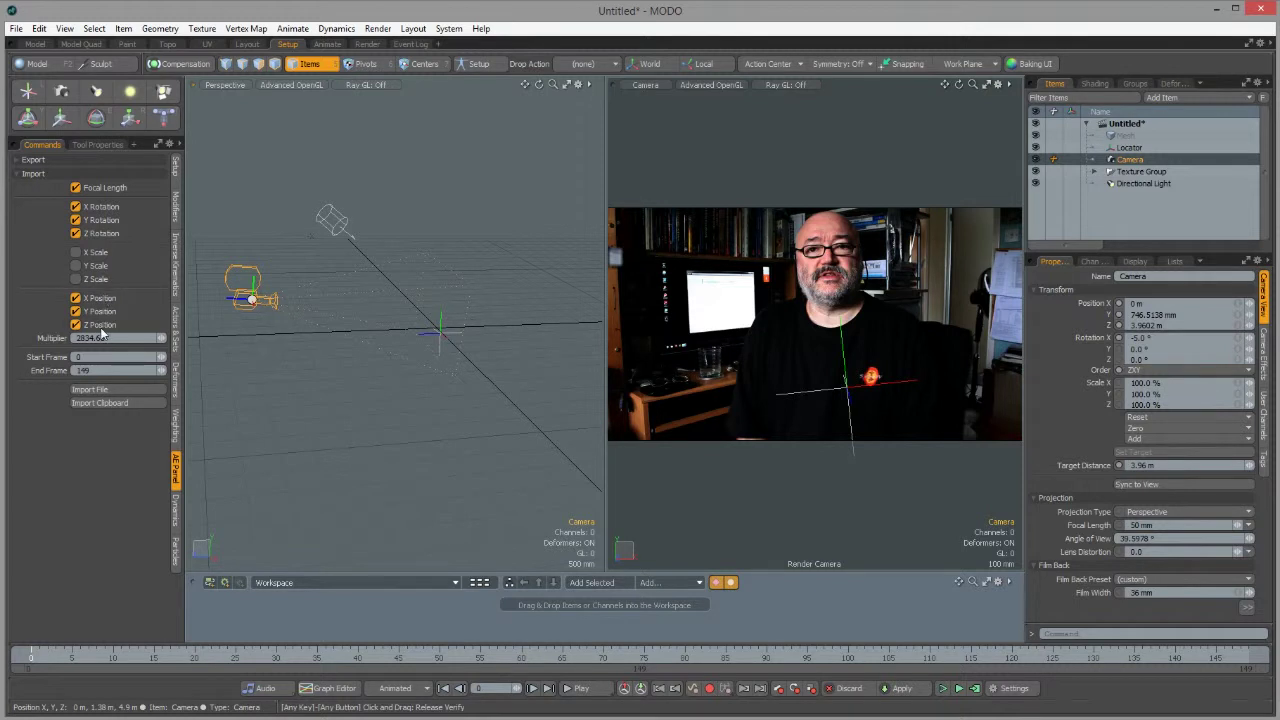
pyautogui.click(115, 402)
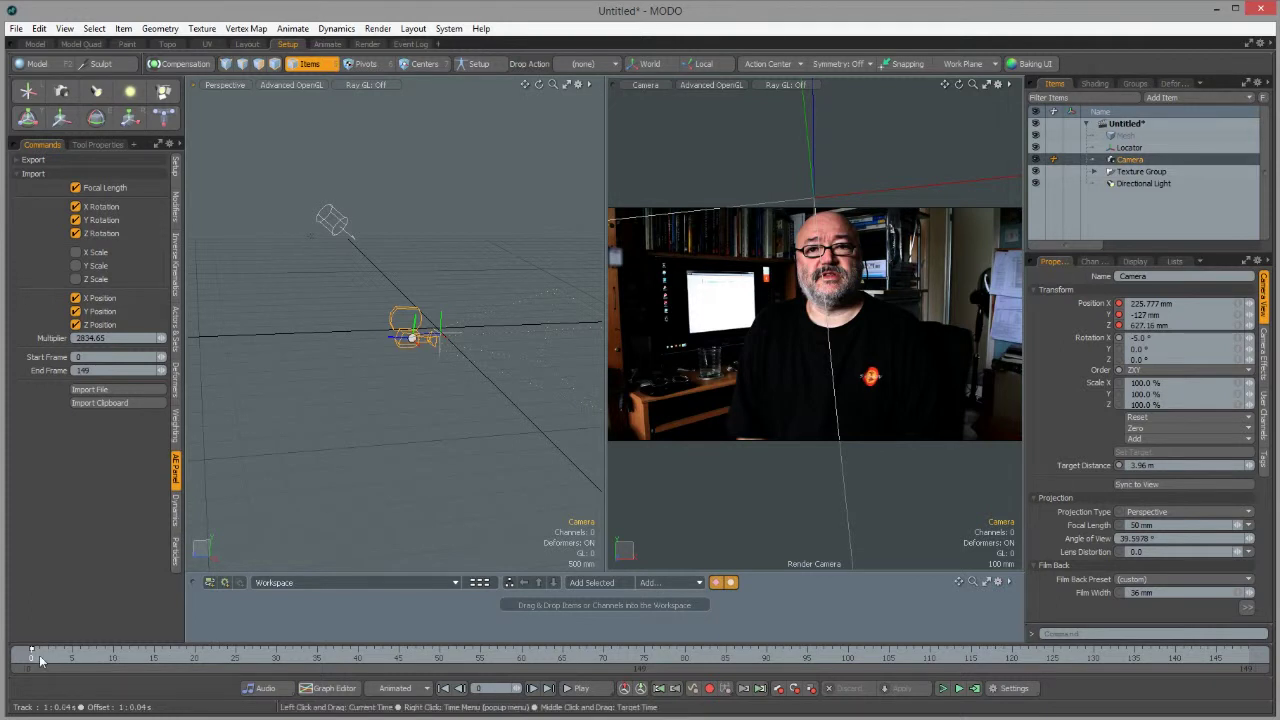
# Step: Scrub the timeline and examine the camera's Position and Rotation X, Y and Z channels in the Animate layout's Graph Editor
pyautogui.moveTo(40, 660); pyautogui.dragTo(754, 653)
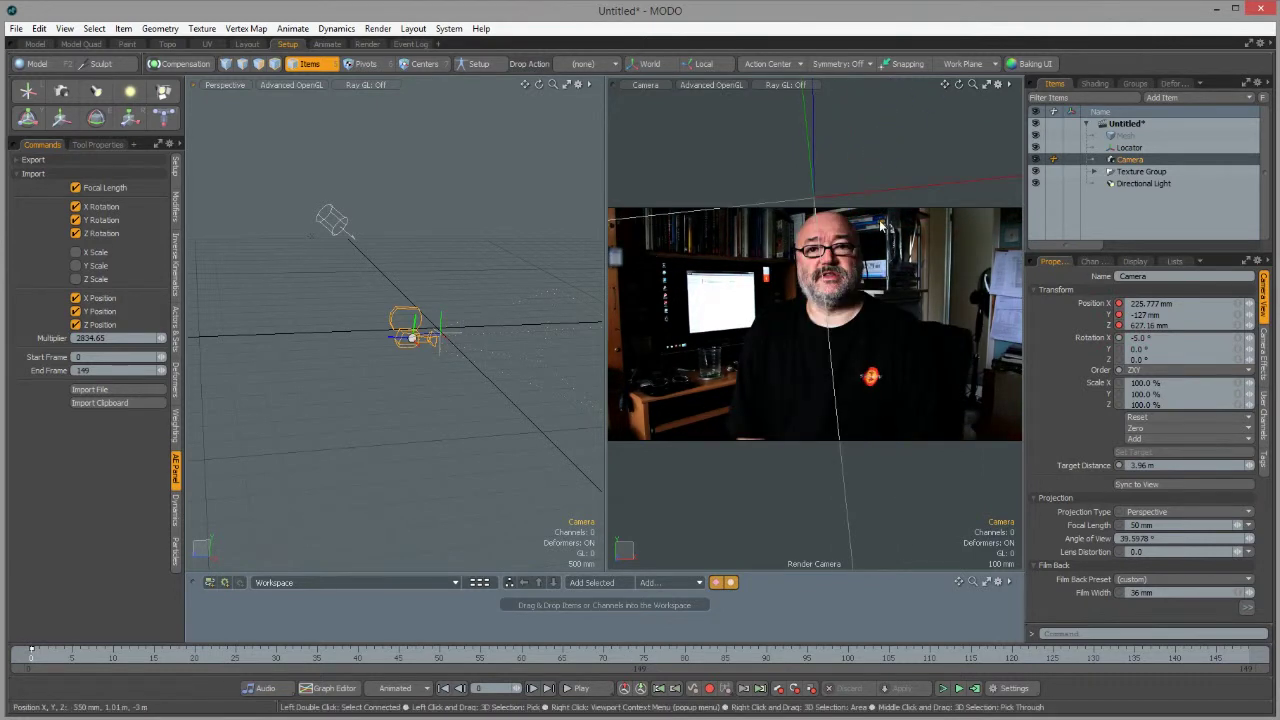
pyautogui.click(328, 45)
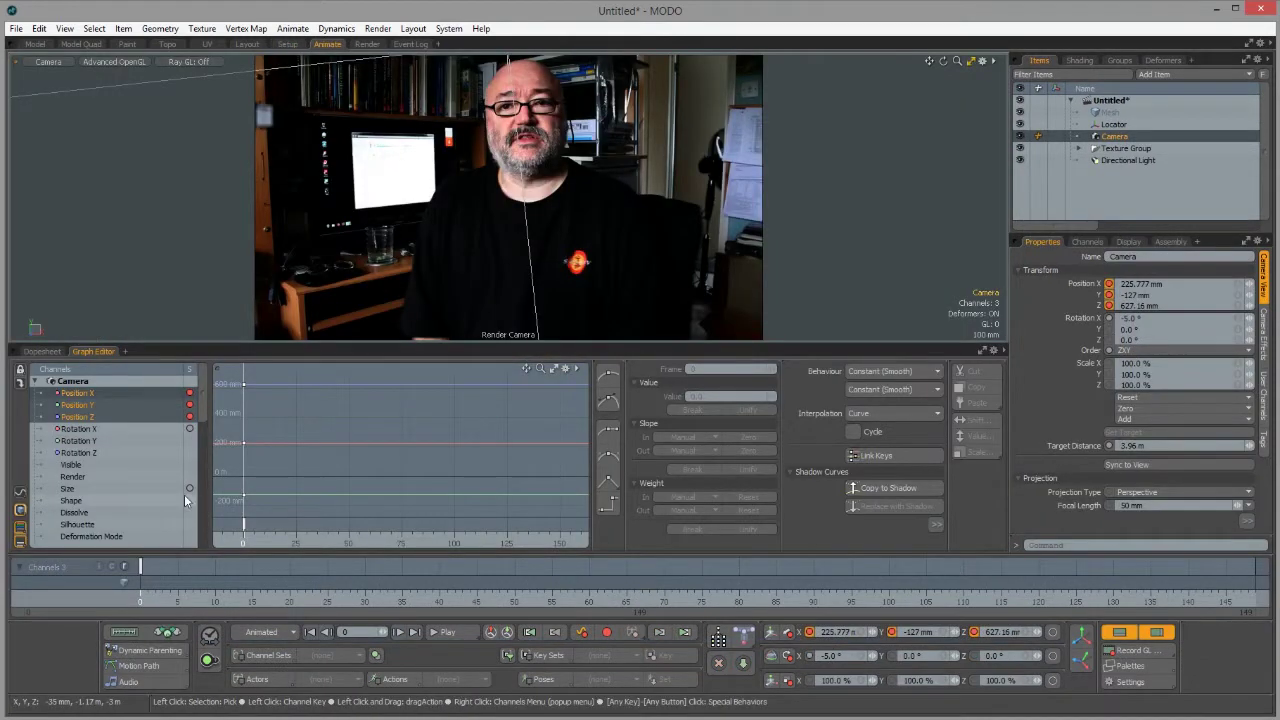
pyautogui.click(86, 394)
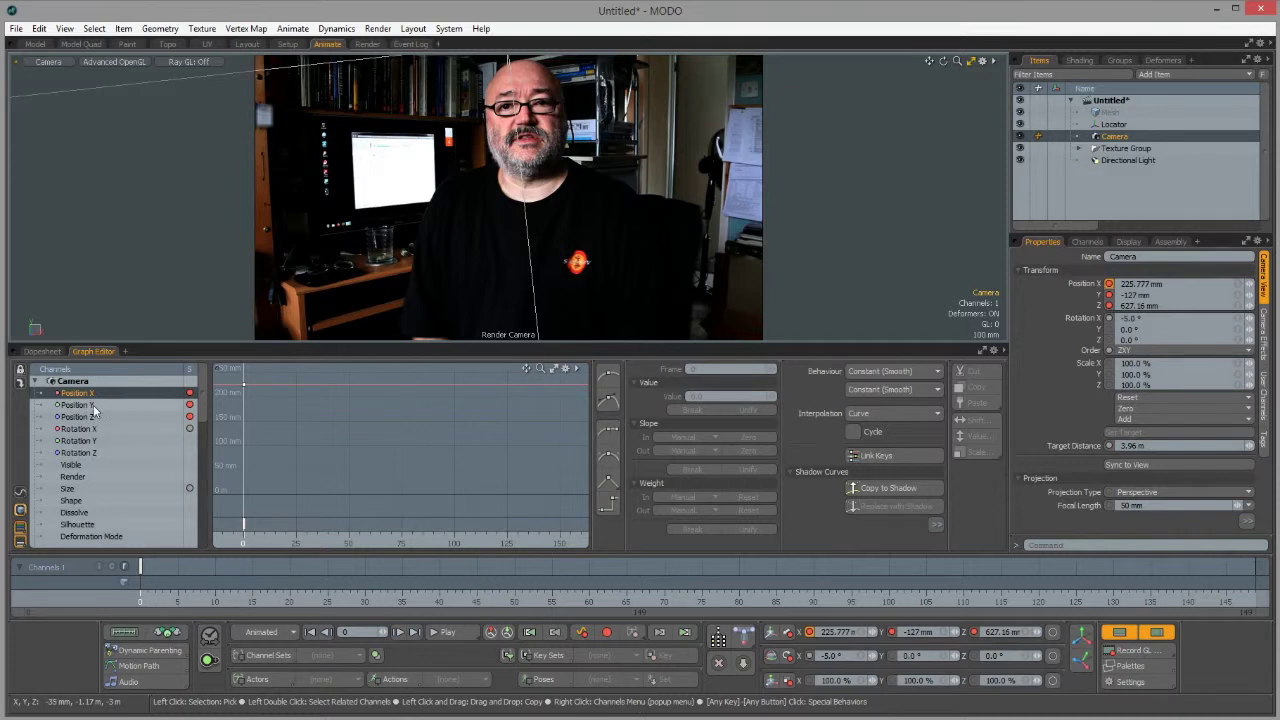
pyautogui.click(90, 405)
pyautogui.click(90, 417)
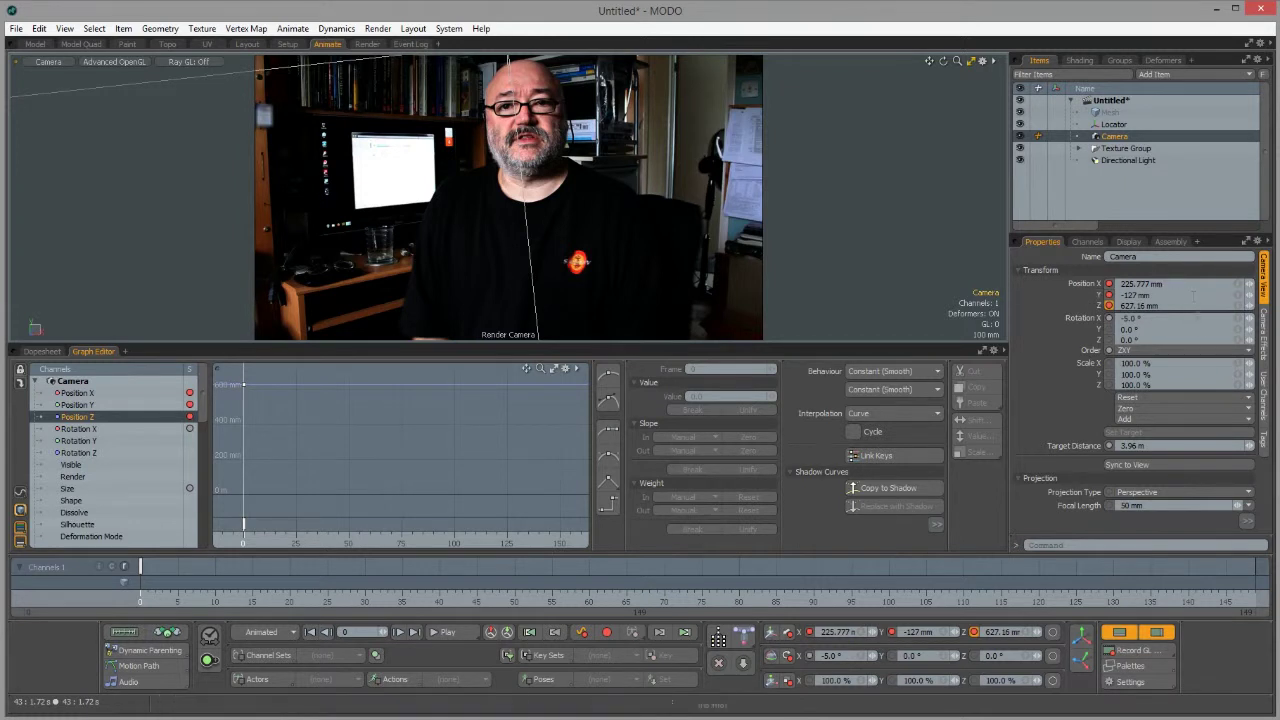
pyautogui.click(100, 428)
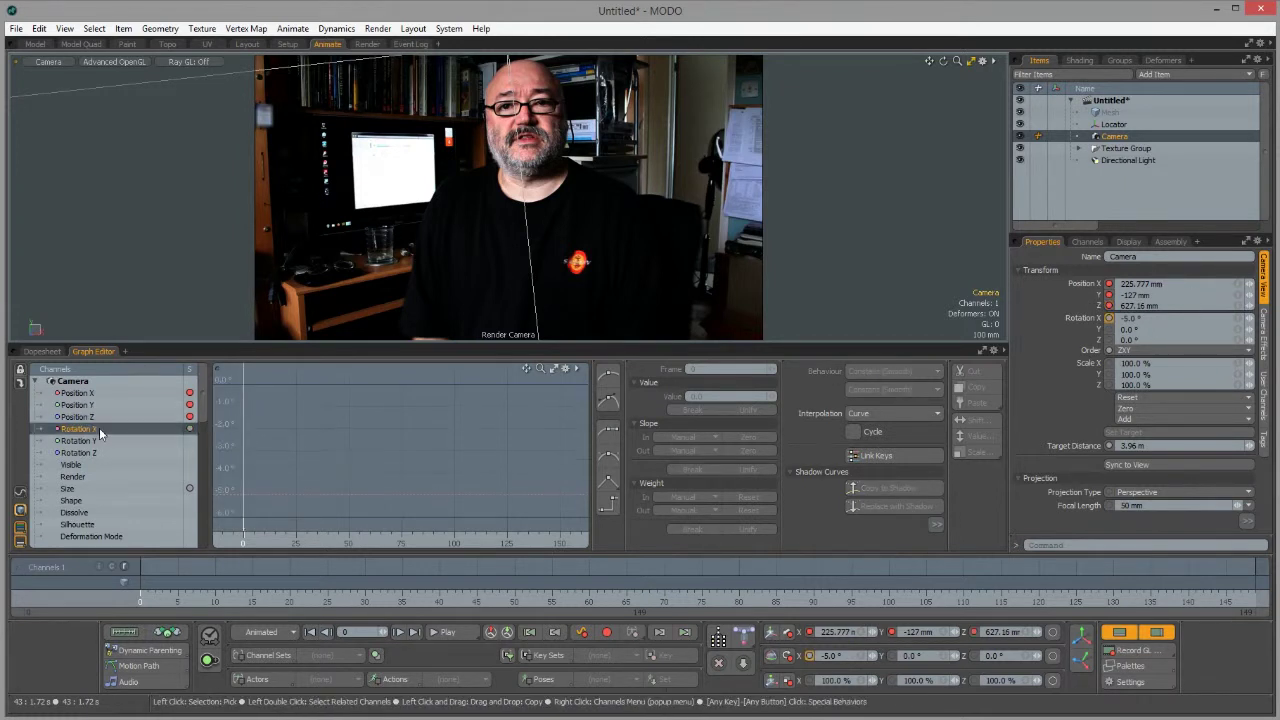
pyautogui.click(94, 441)
pyautogui.click(91, 453)
pyautogui.click(90, 441)
pyautogui.click(90, 429)
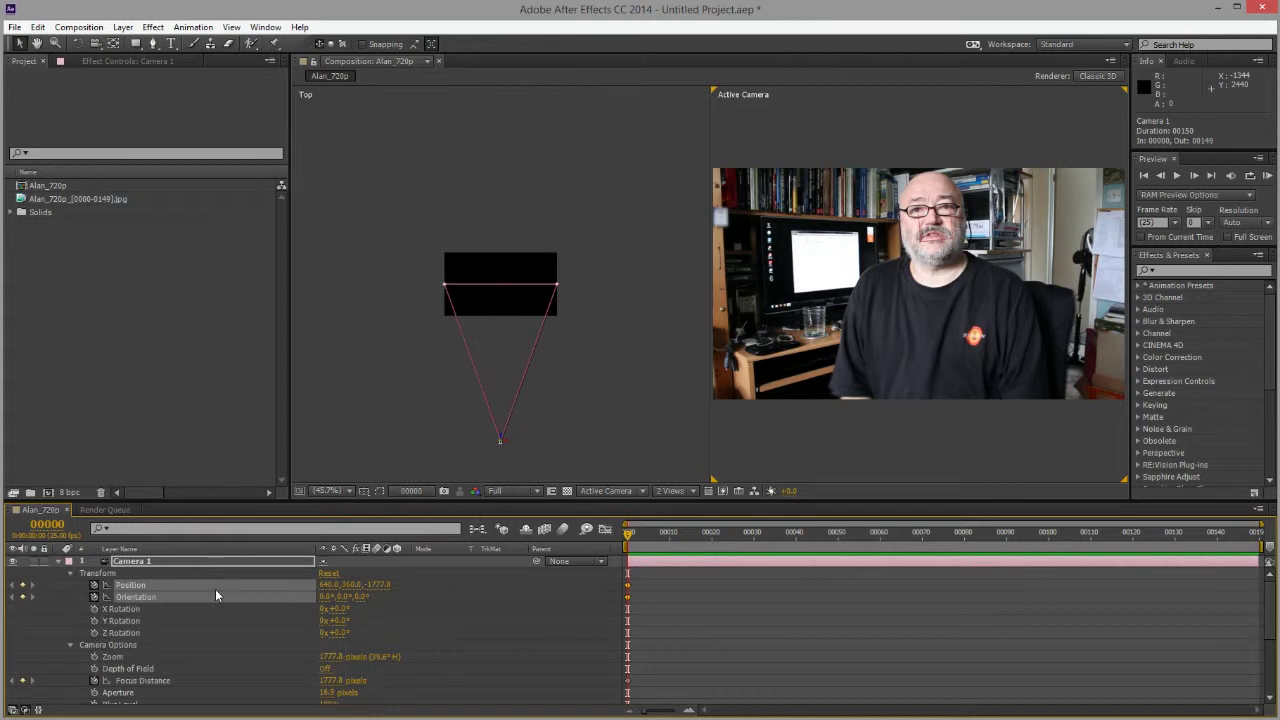
# Step: Switch to After Effects, remove Camera 1's Orientation keyframe and enable keyframing on X, Y and Z Rotation
pyautogui.click(55, 585)
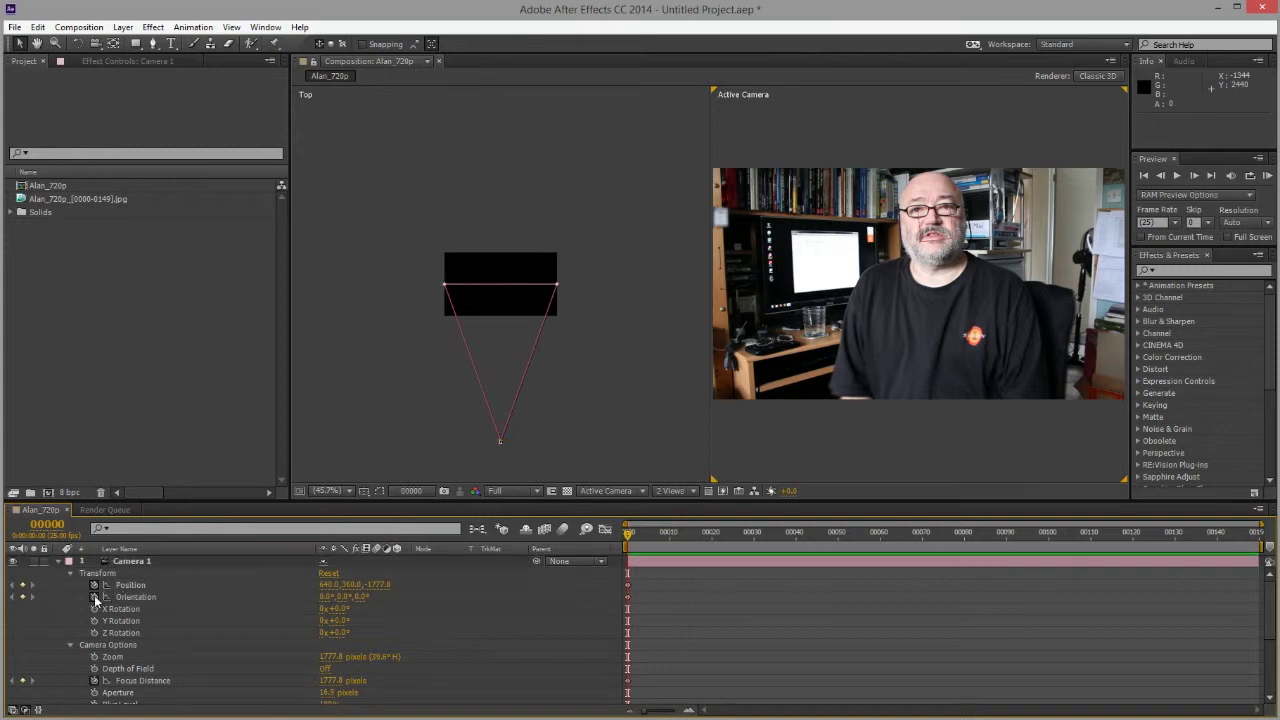
pyautogui.click(95, 597)
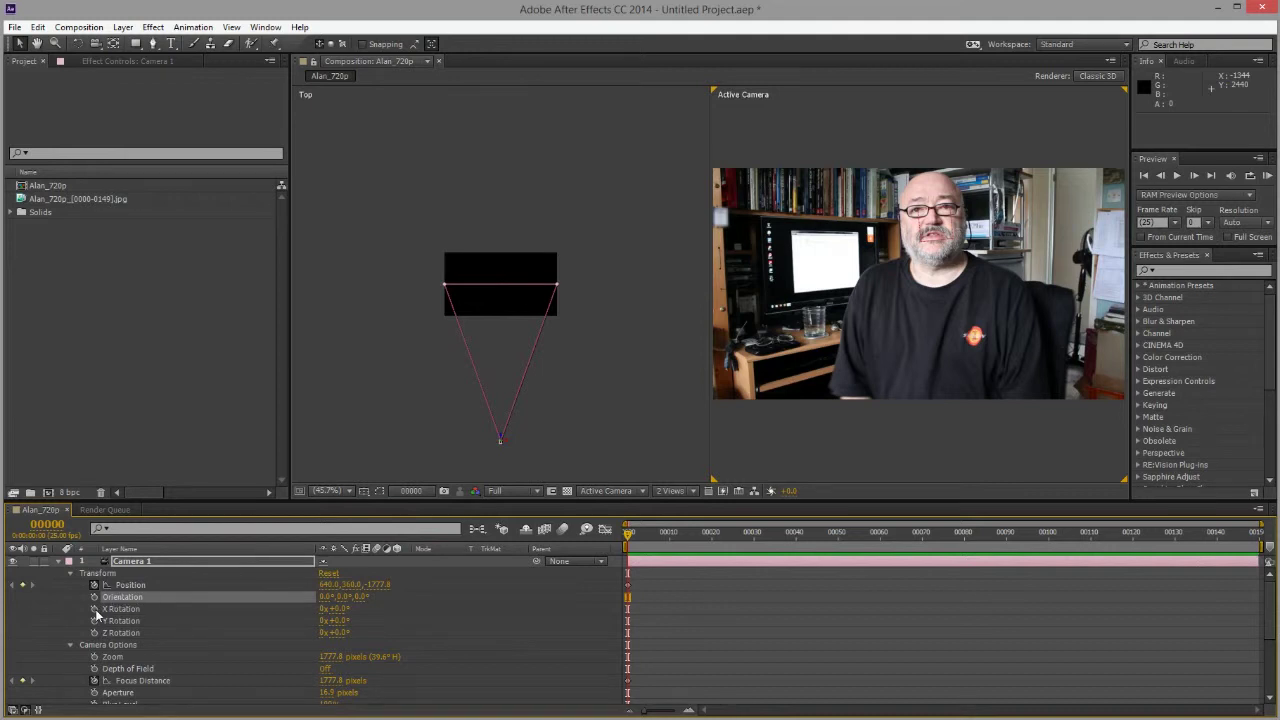
pyautogui.click(95, 609)
pyautogui.click(95, 621)
pyautogui.click(95, 633)
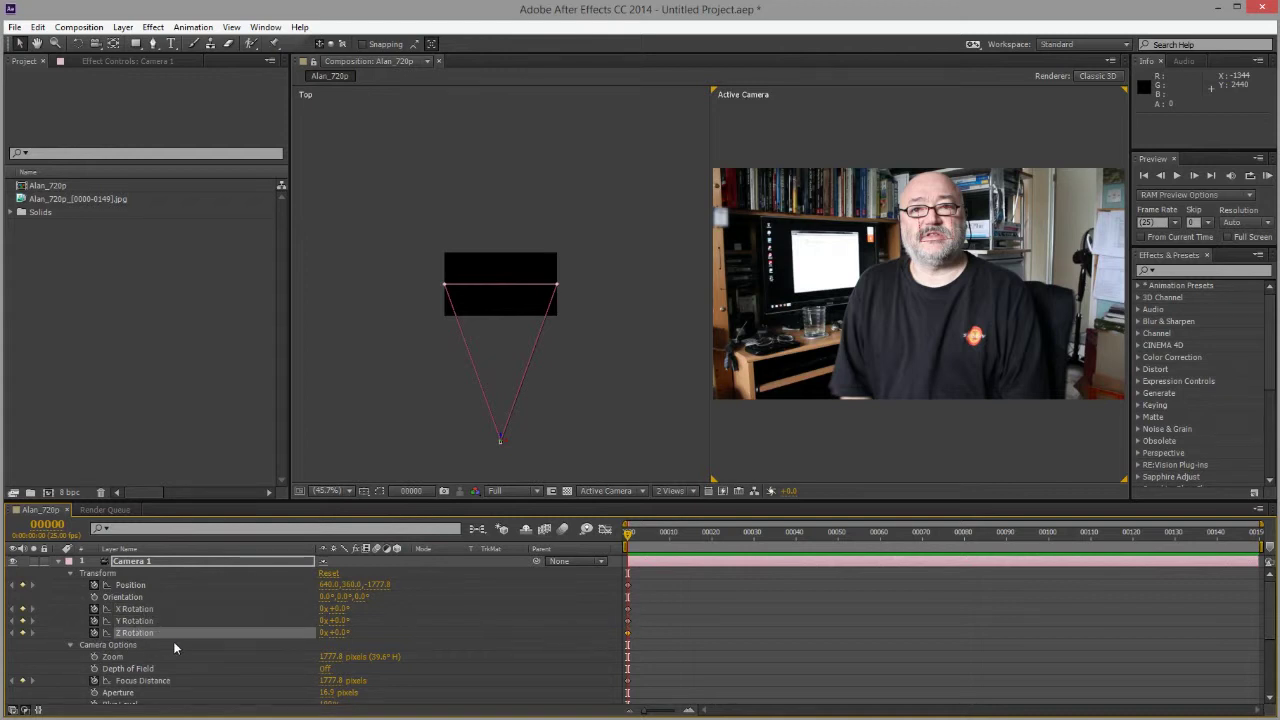
# Step: Copy Camera 1's Position, X, Y and Z Rotation and Focus Distance keyframes
pyautogui.click(136, 587)
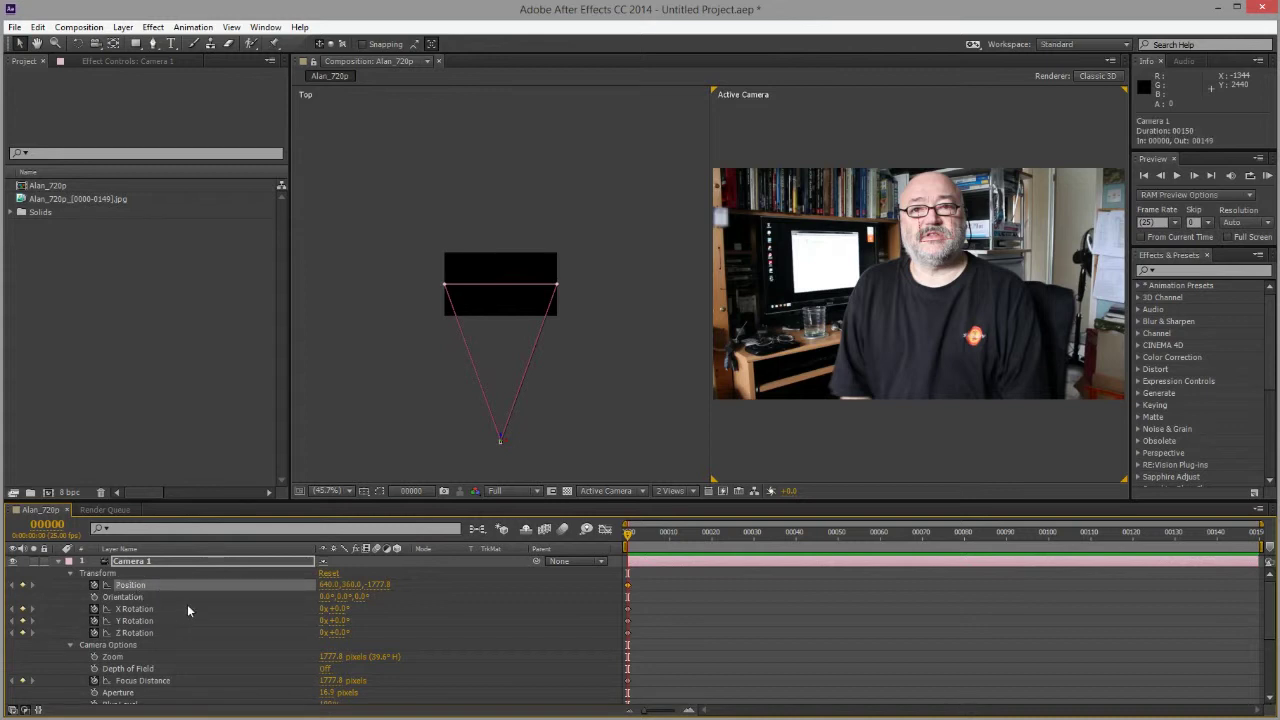
pyautogui.keyDown('ctrl'); pyautogui.click(138, 609); pyautogui.keyUp('ctrl')
pyautogui.keyDown('ctrl'); pyautogui.click(137, 621); pyautogui.keyUp('ctrl')
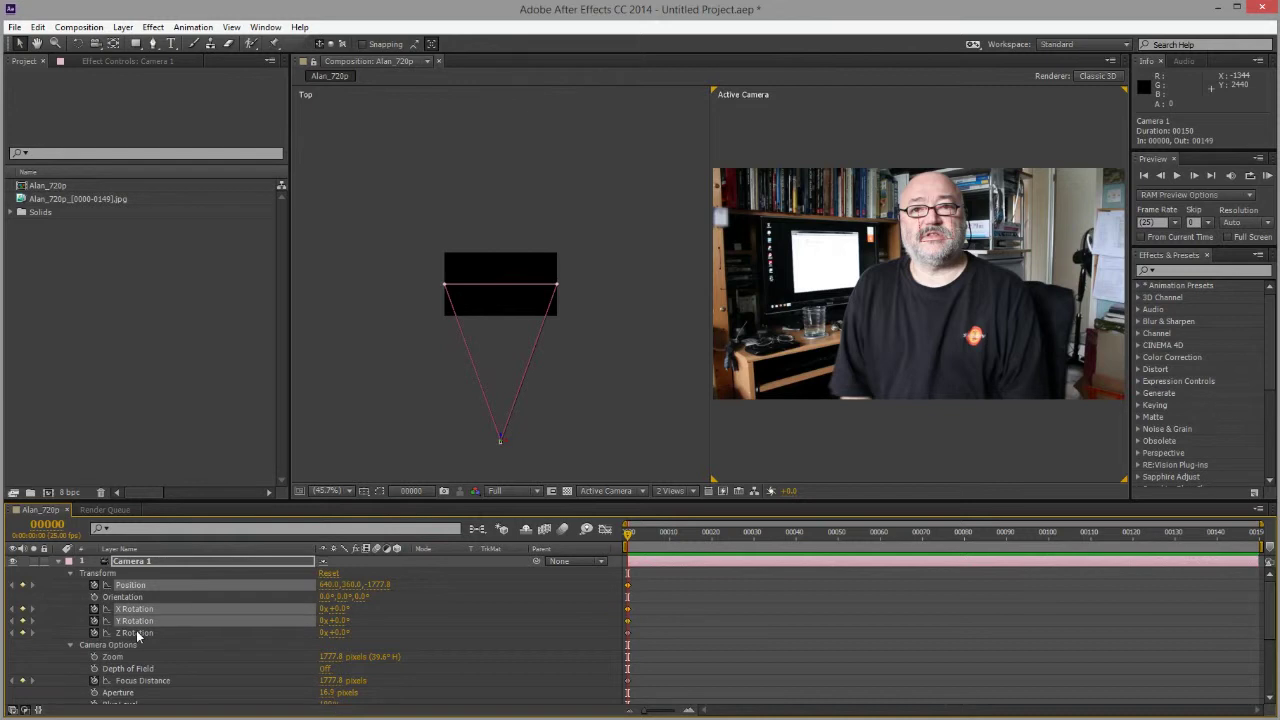
pyautogui.keyDown('ctrl'); pyautogui.click(137, 632); pyautogui.keyUp('ctrl')
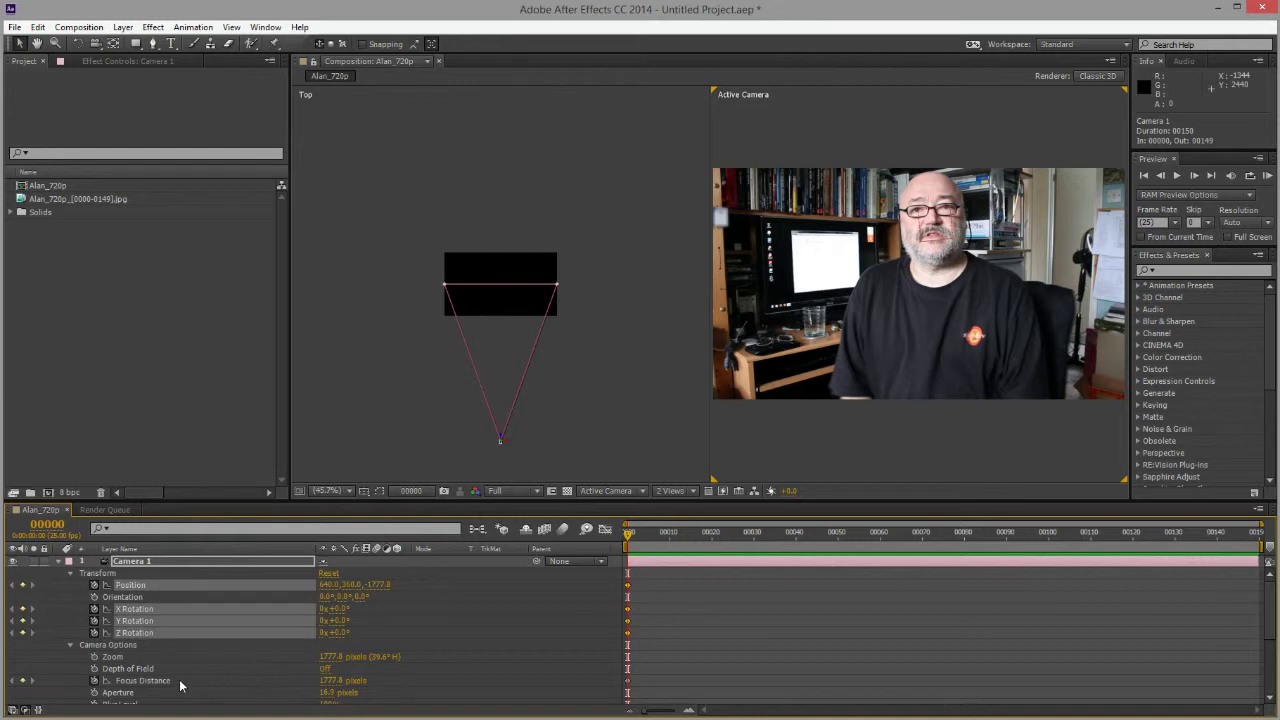
pyautogui.keyDown('ctrl'); pyautogui.click(144, 686); pyautogui.keyUp('ctrl')
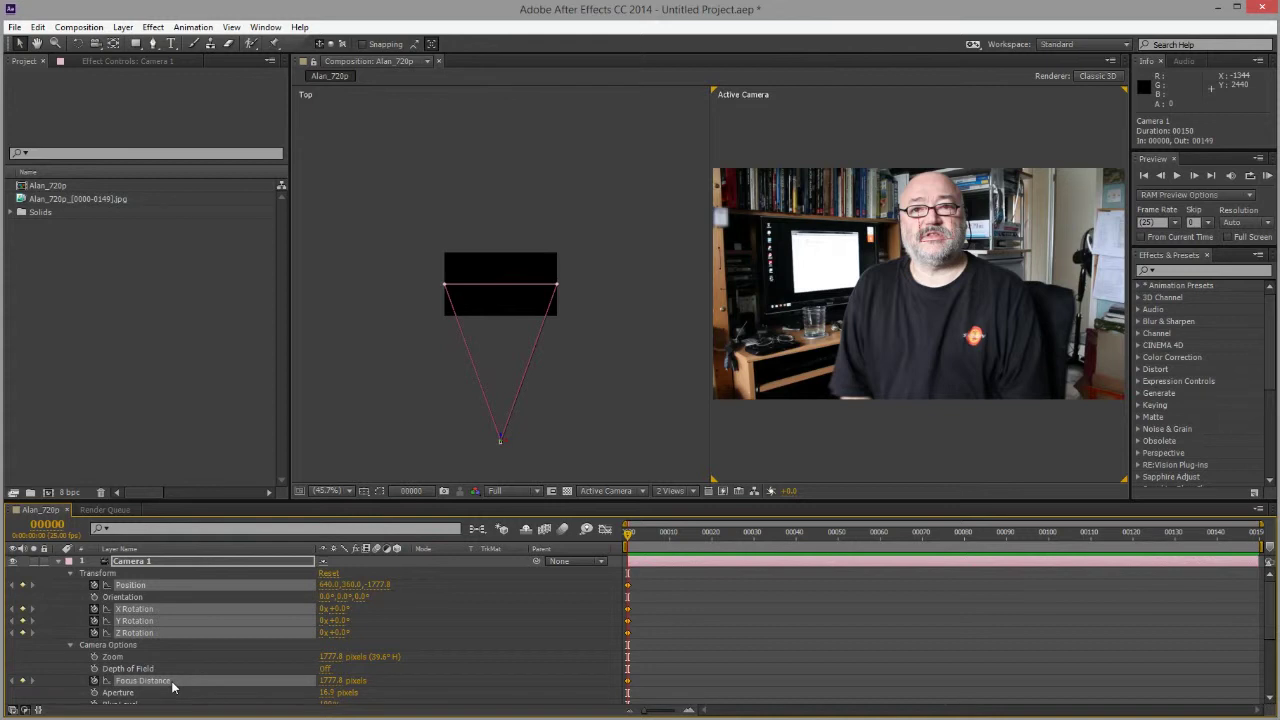
pyautogui.click(37, 27)
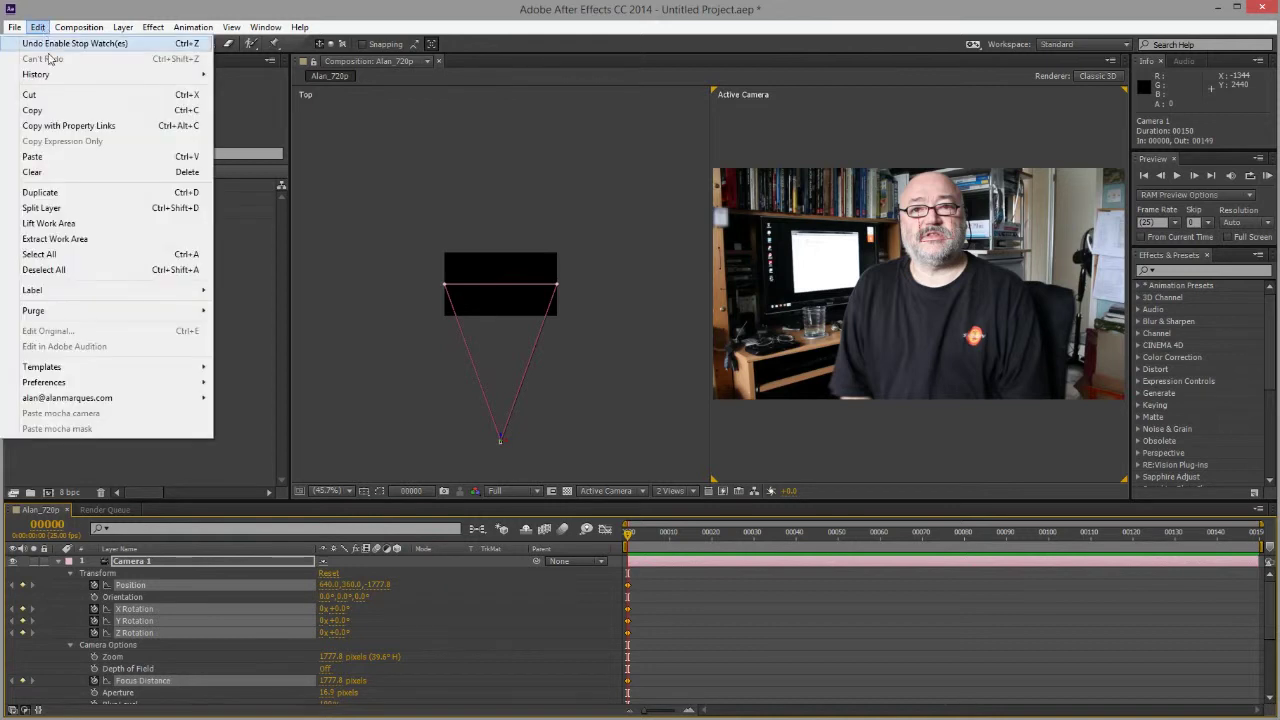
pyautogui.click(45, 111)
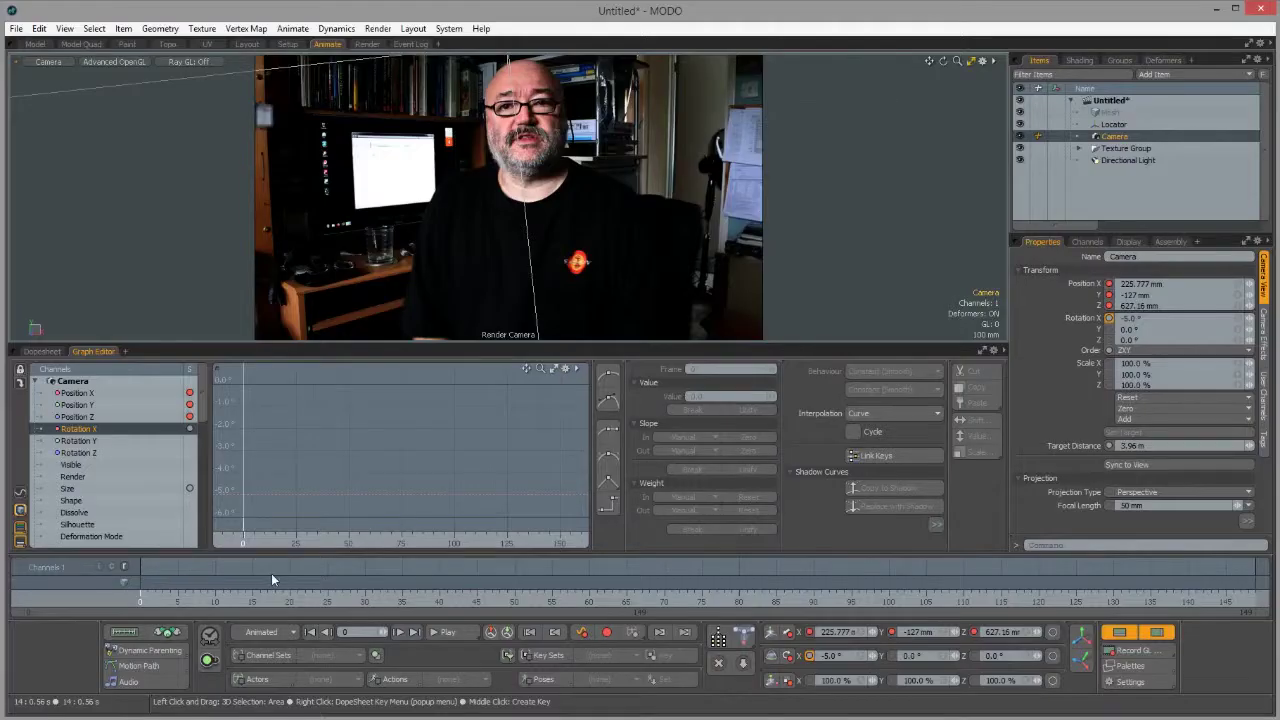
# Step: Switch to MODO's Setup layout and import the copied keyframes from the clipboard onto the Camera item
pyautogui.click(292, 45)
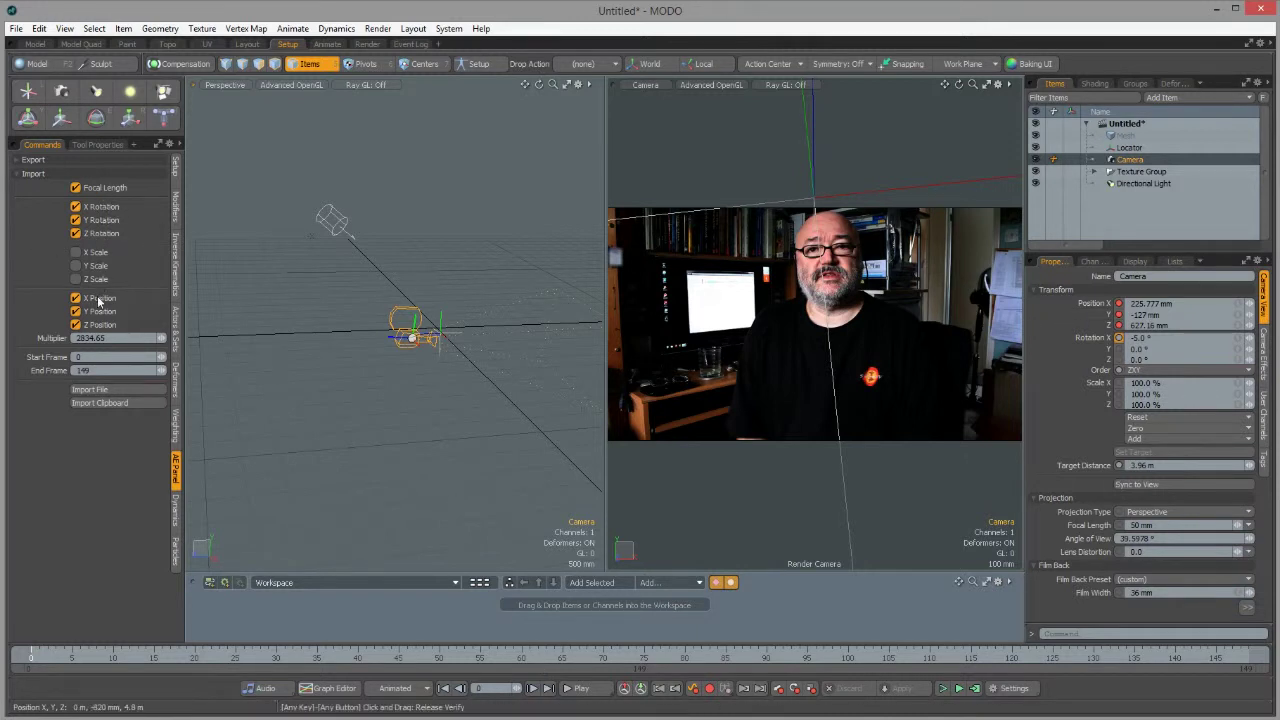
pyautogui.click(105, 403)
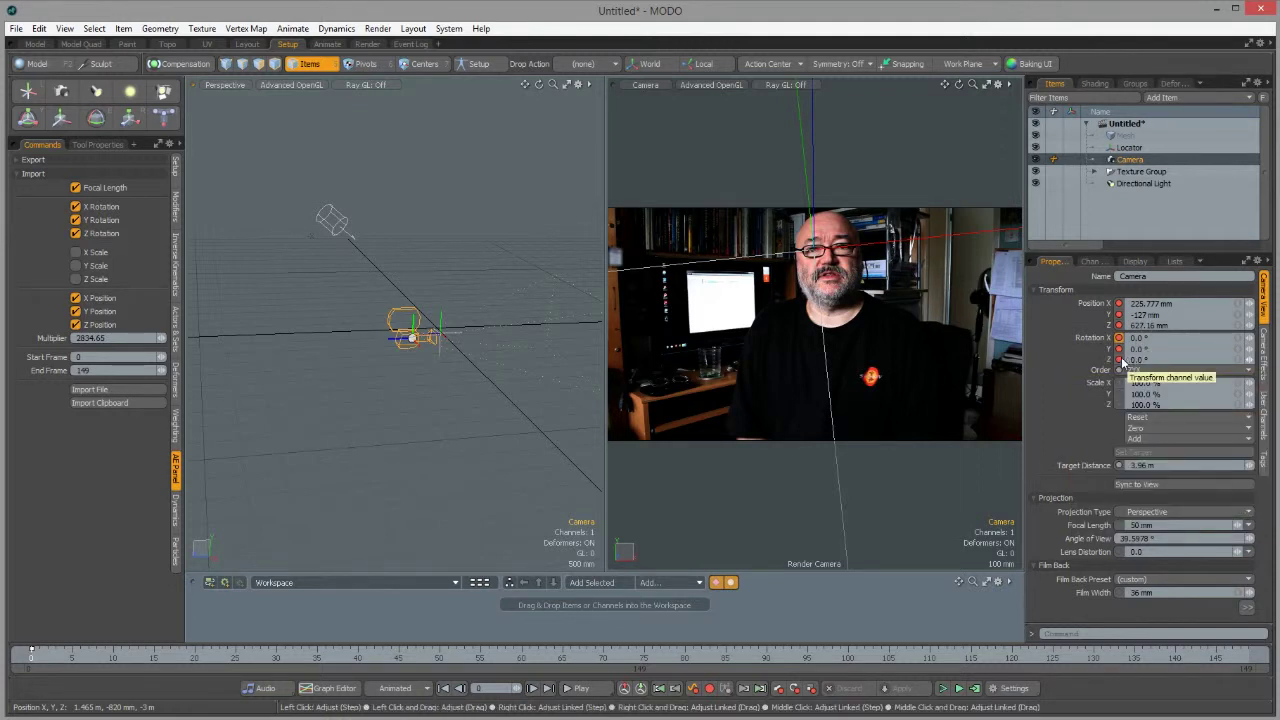
# Step: Examine the camera's Rotation X, Y and Z channels in the Animate layout's Graph Editor
pyautogui.click(328, 45)
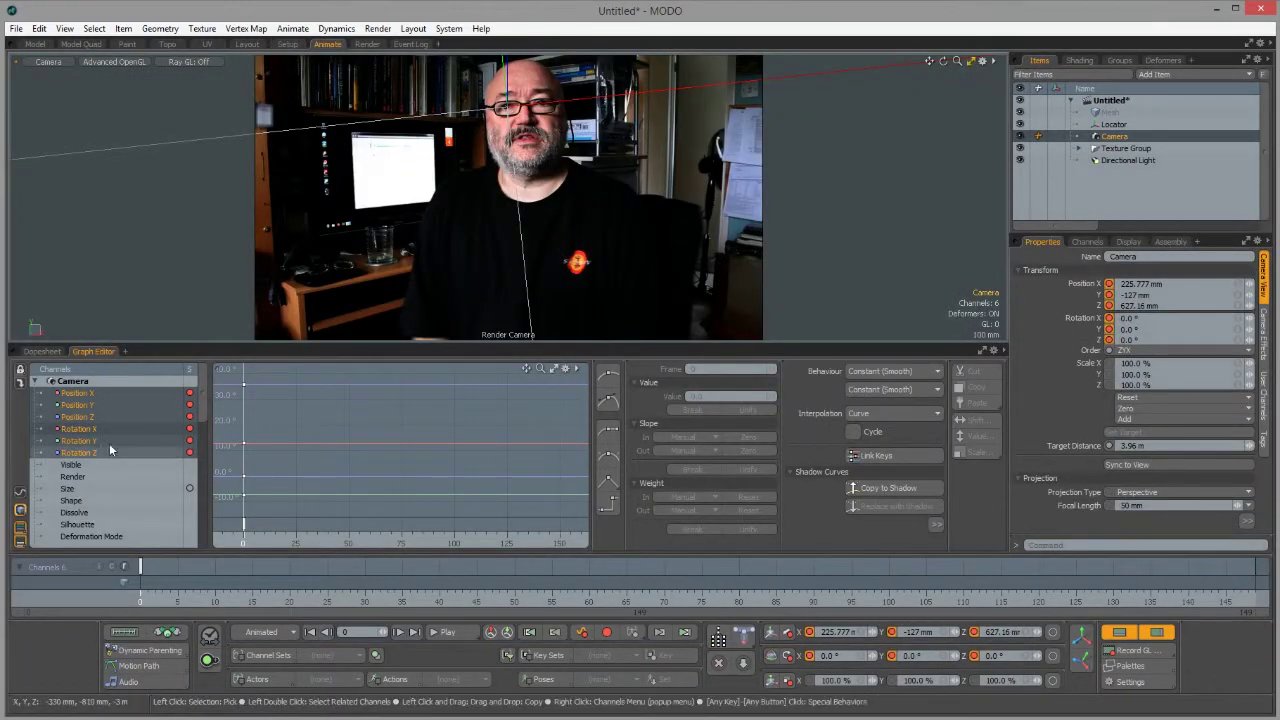
pyautogui.click(80, 428)
pyautogui.click(82, 440)
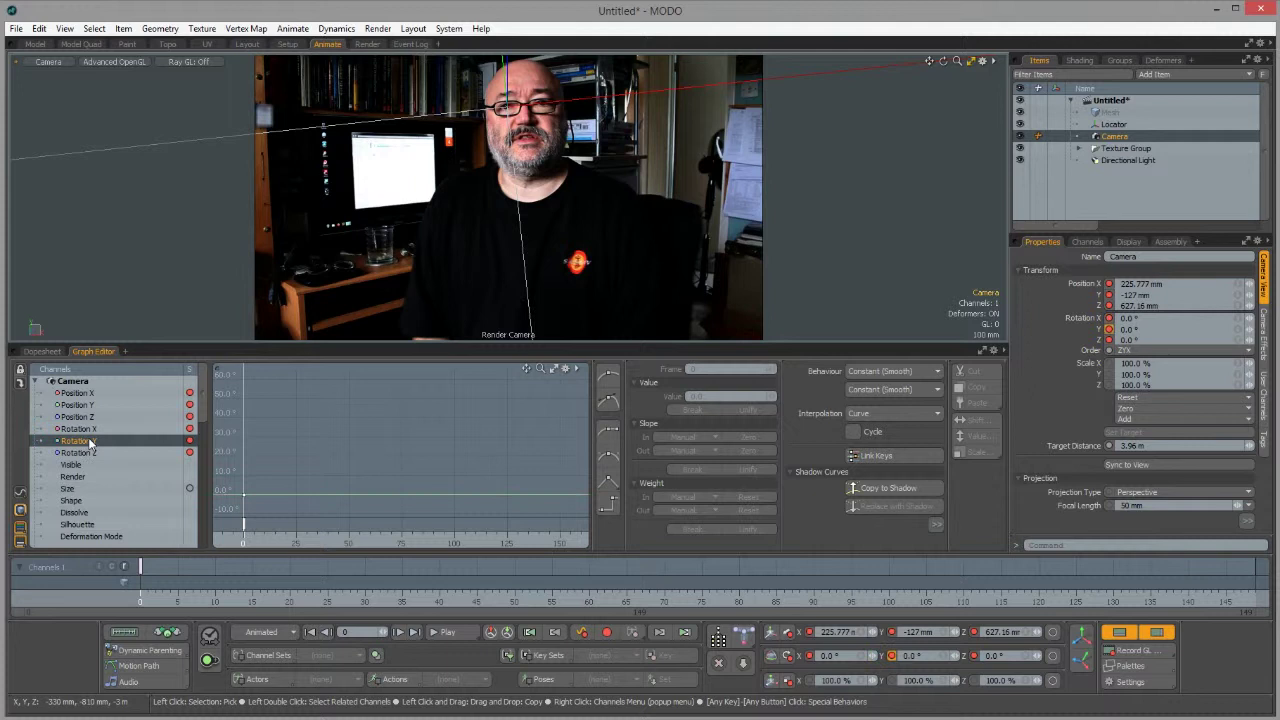
pyautogui.click(85, 452)
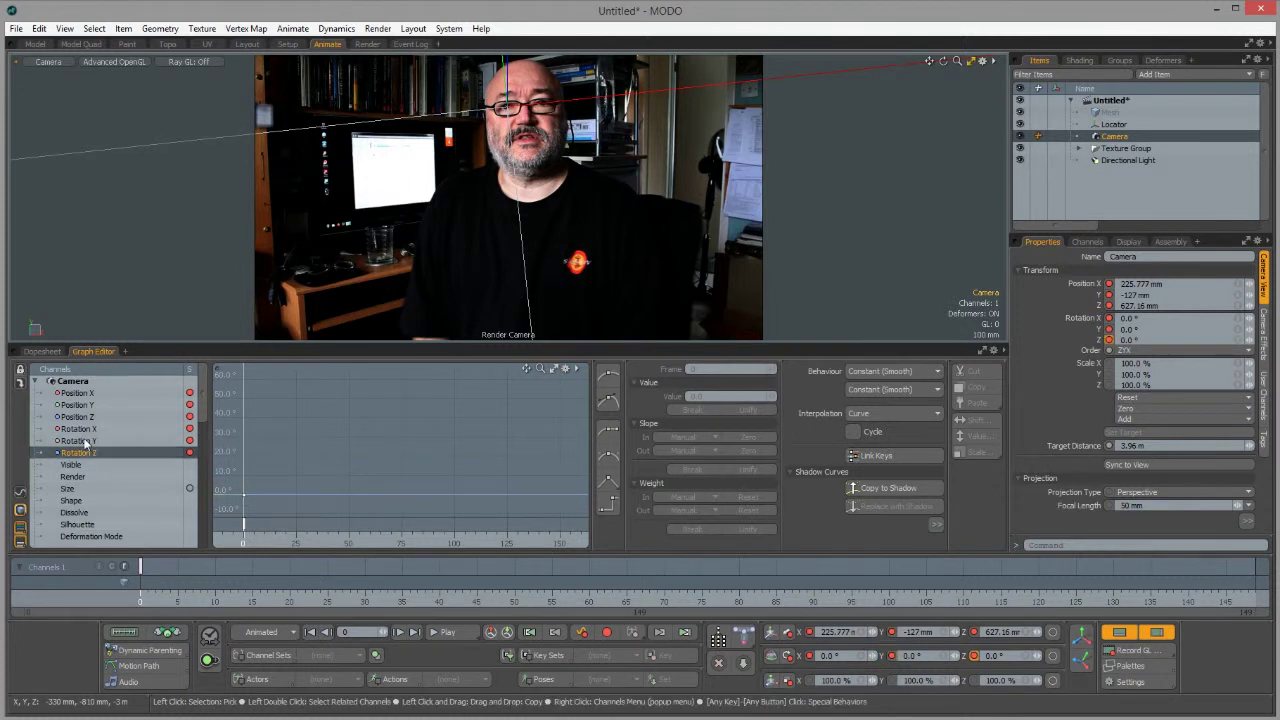
pyautogui.click(82, 430)
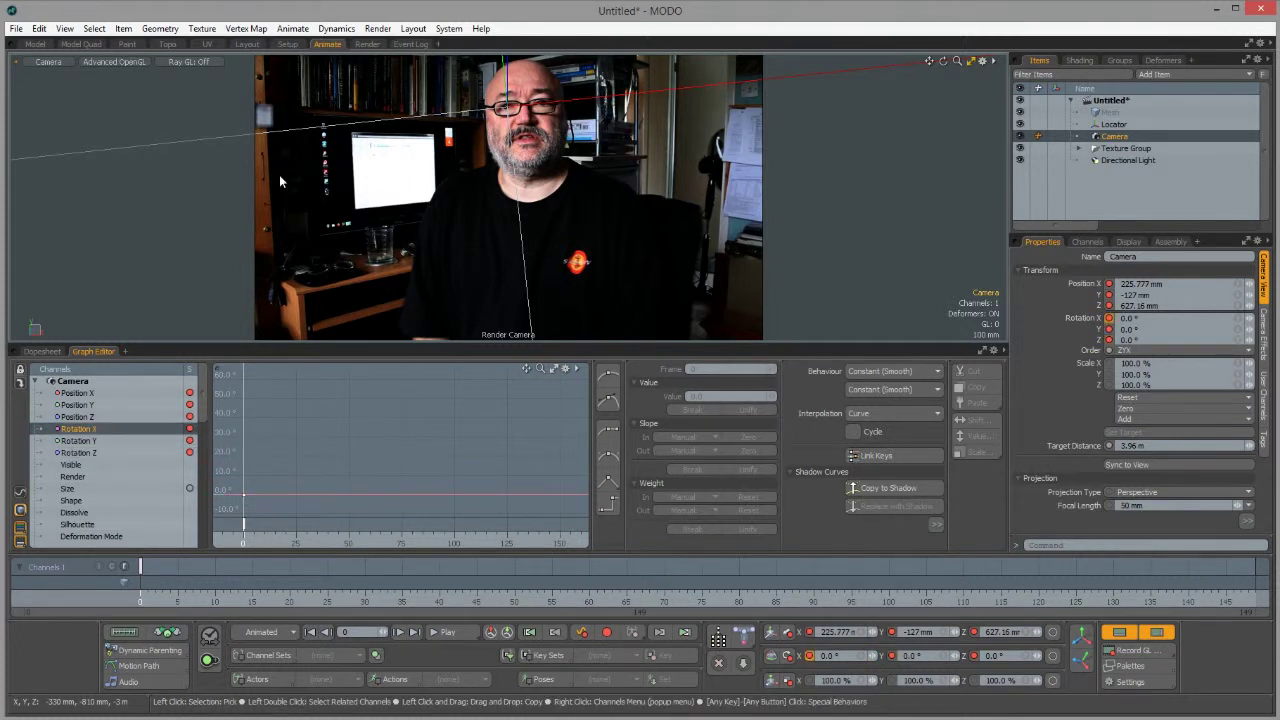
# Step: Return to the Setup layout, select the Locator and set its display Size to 0.1
pyautogui.click(288, 44)
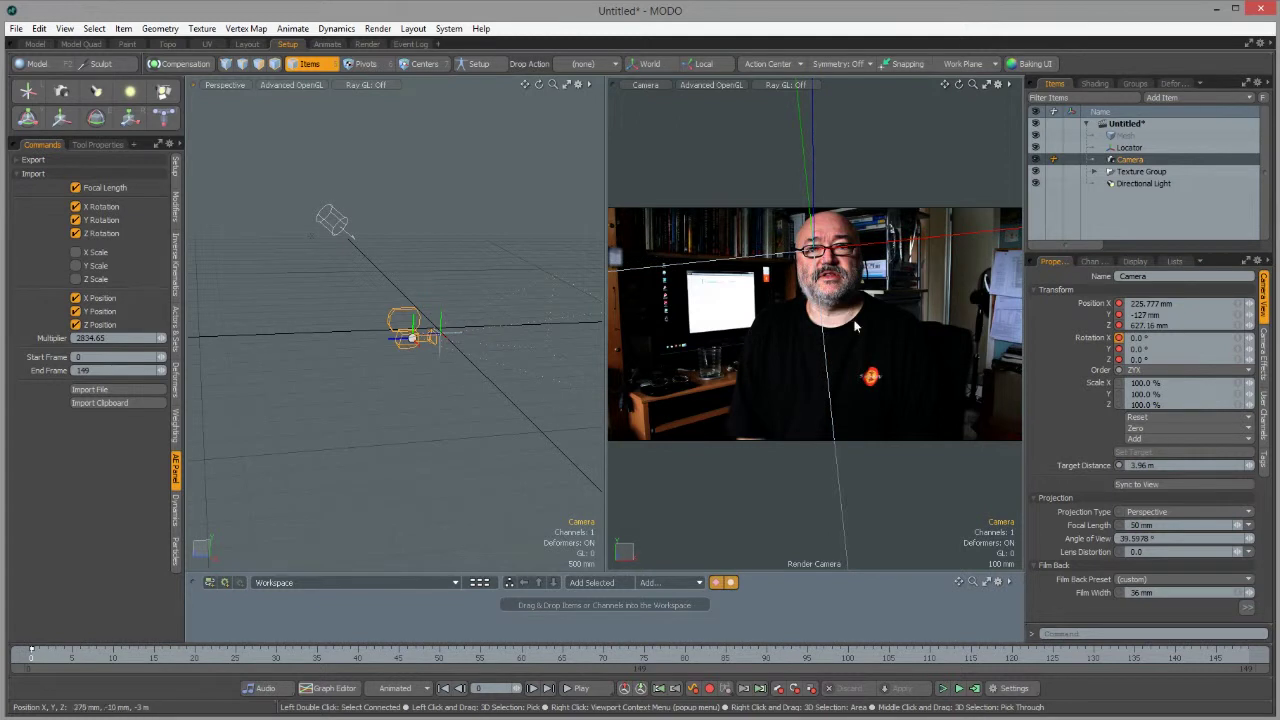
pyautogui.click(1130, 148)
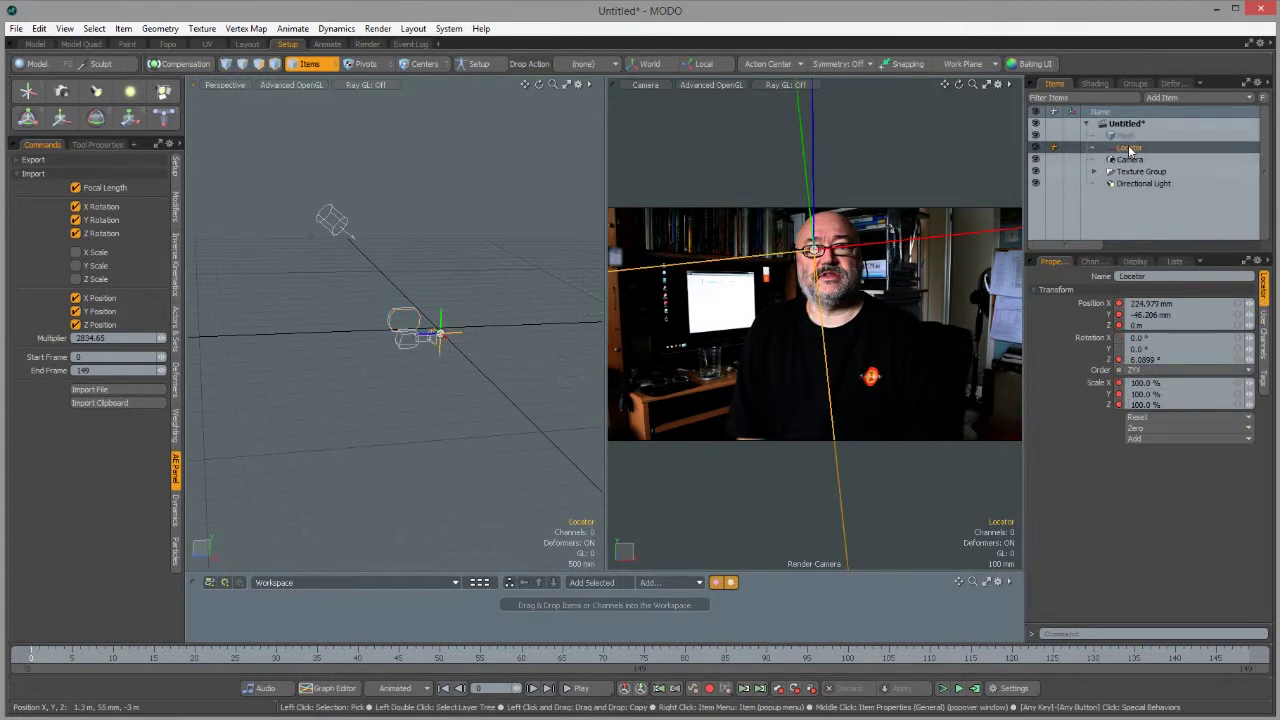
pyautogui.click(1136, 262)
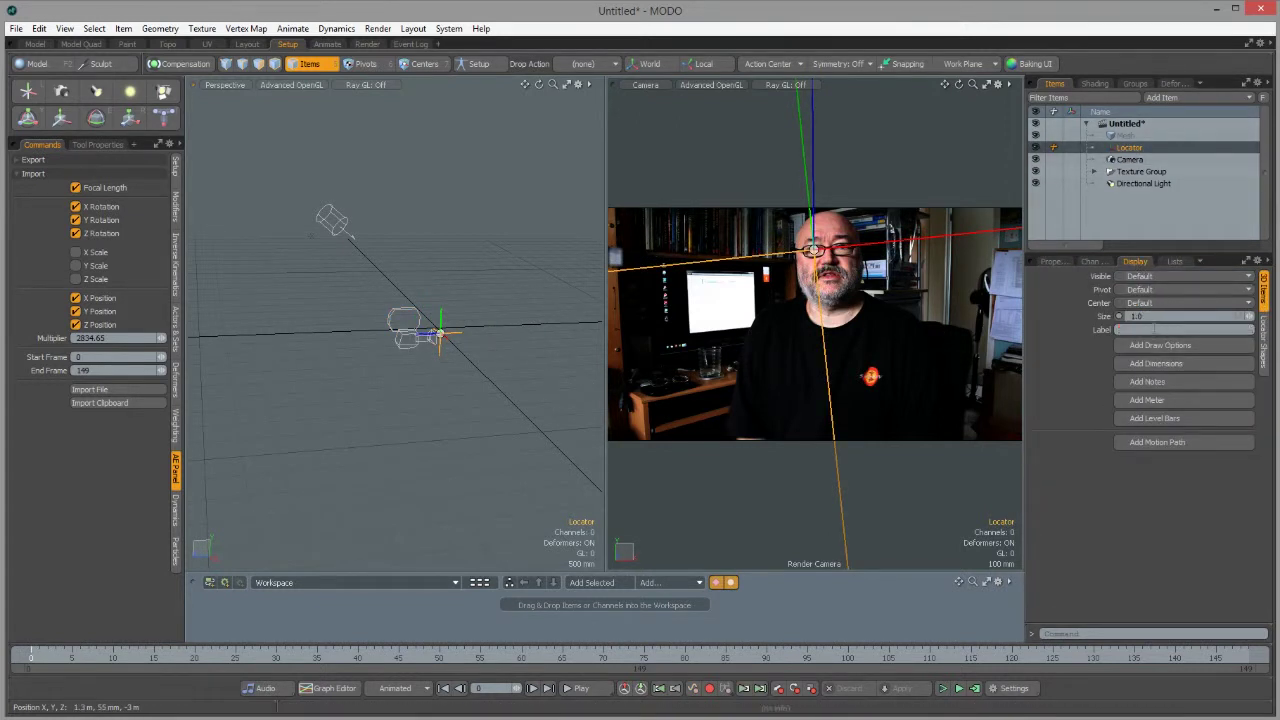
pyautogui.moveTo(1120, 316); pyautogui.dragTo(1126, 316)
pyautogui.moveTo(1162, 318); pyautogui.dragTo(1158, 318)
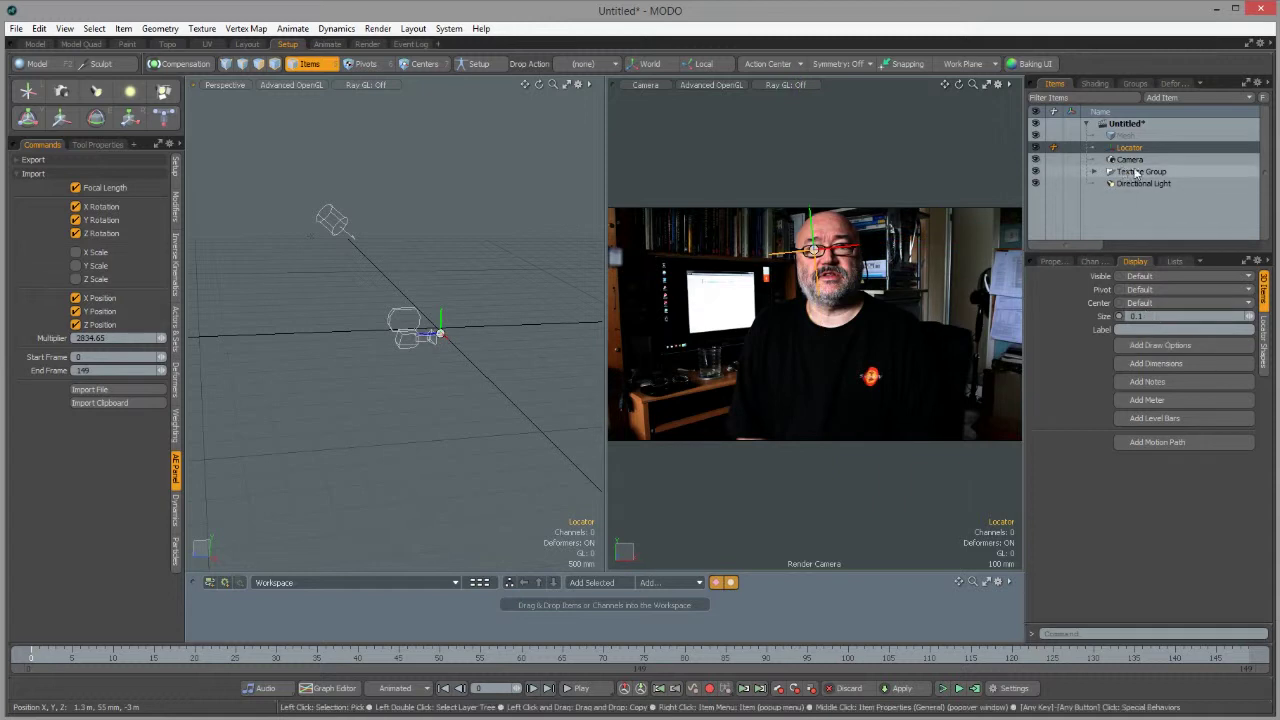
# Step: Play the animation in the normal and maximized Camera view to check the Locator's tracking against the footage
pyautogui.click(588, 690)
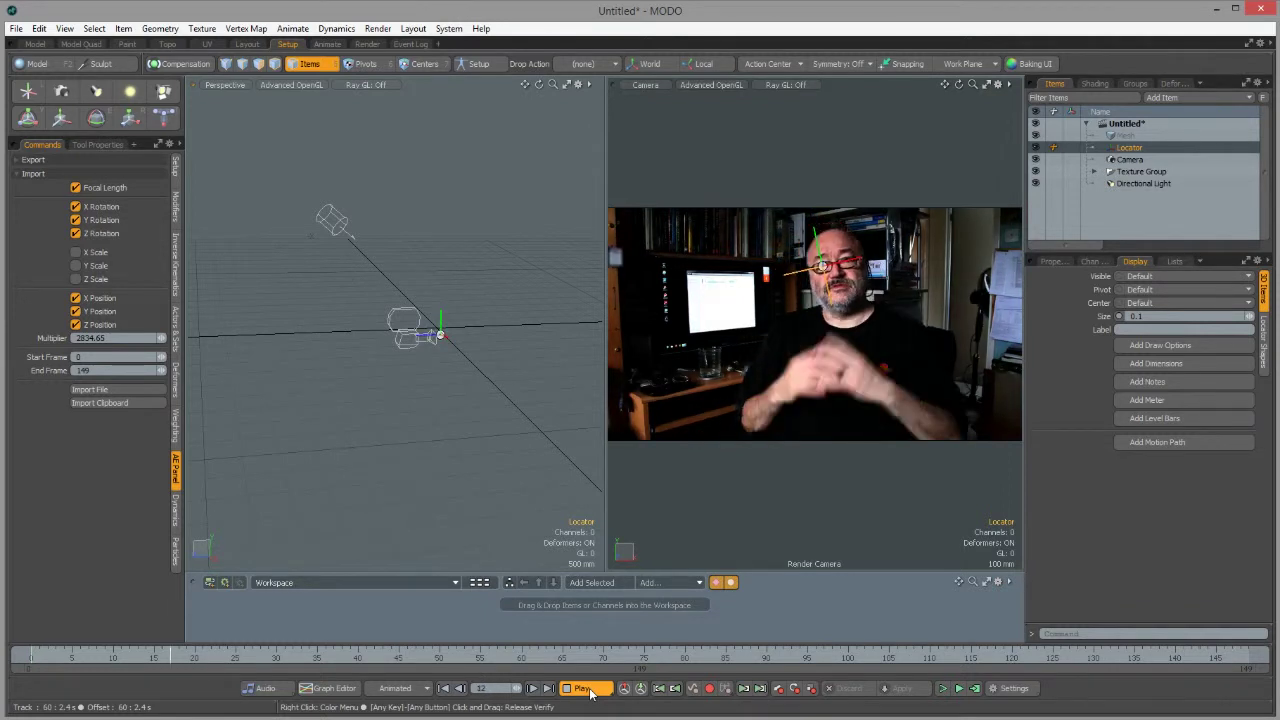
pyautogui.click(589, 689)
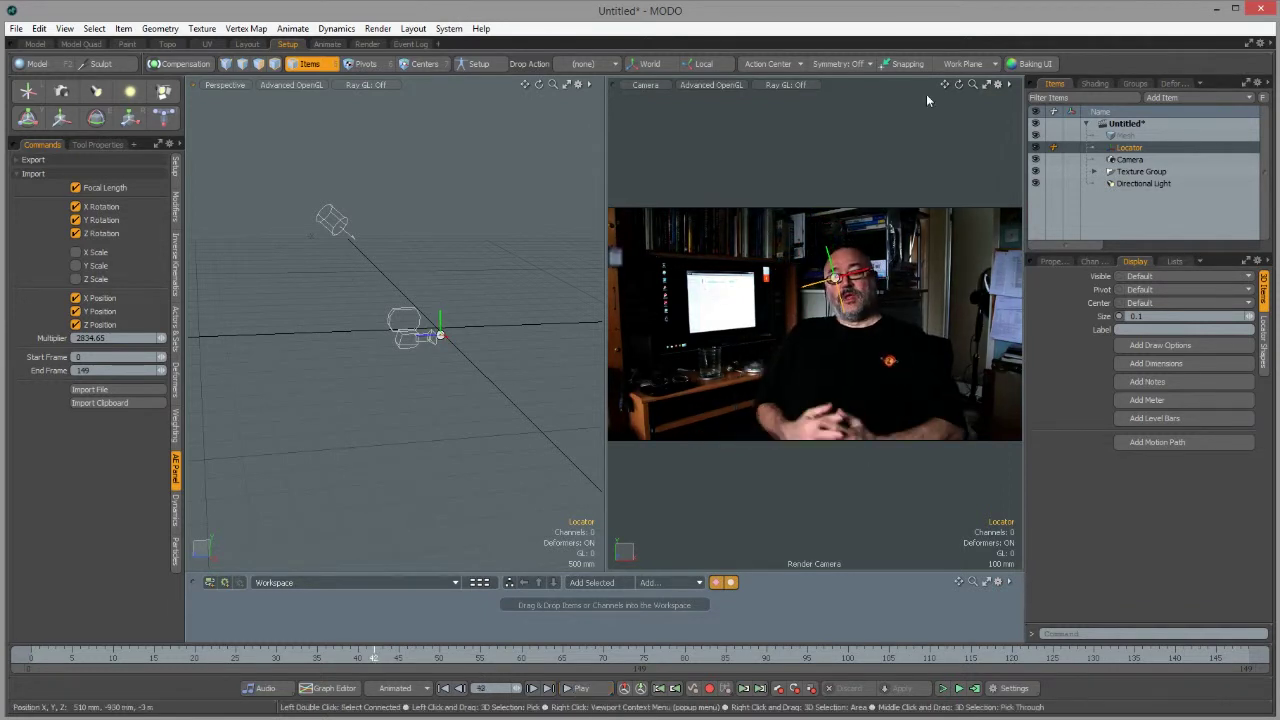
pyautogui.click(988, 84)
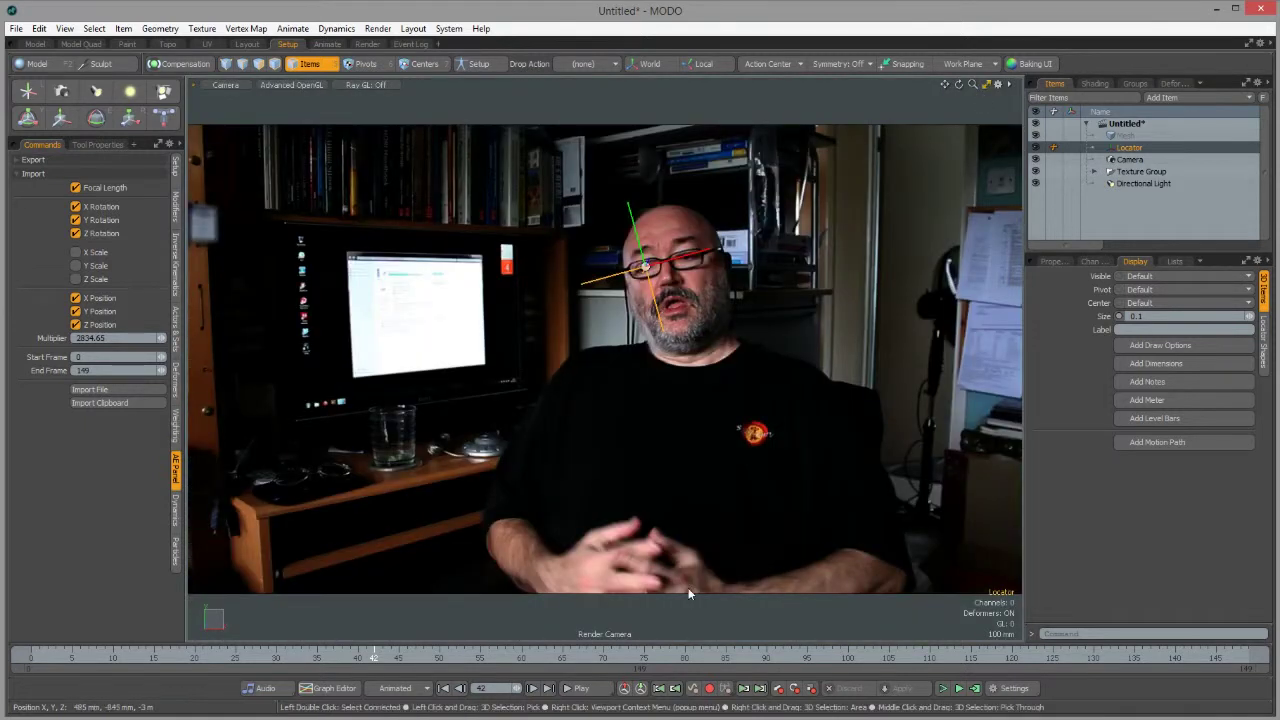
pyautogui.click(583, 689)
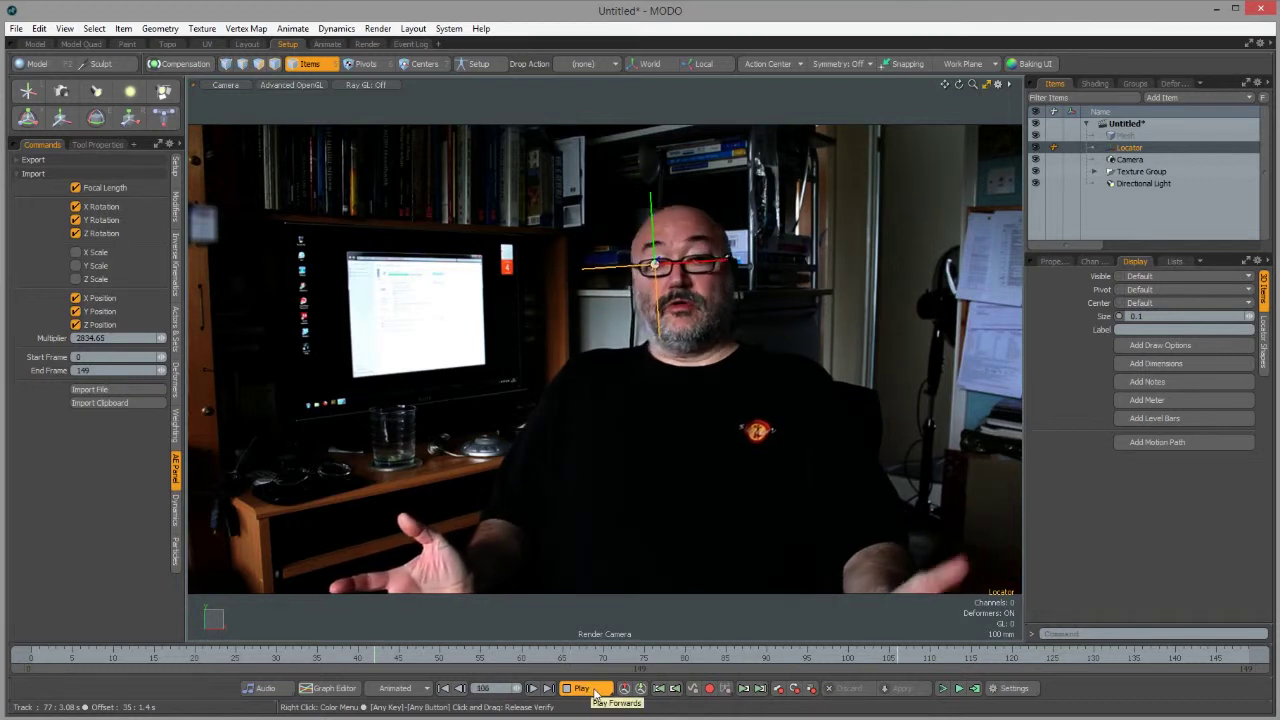
pyautogui.click(595, 691)
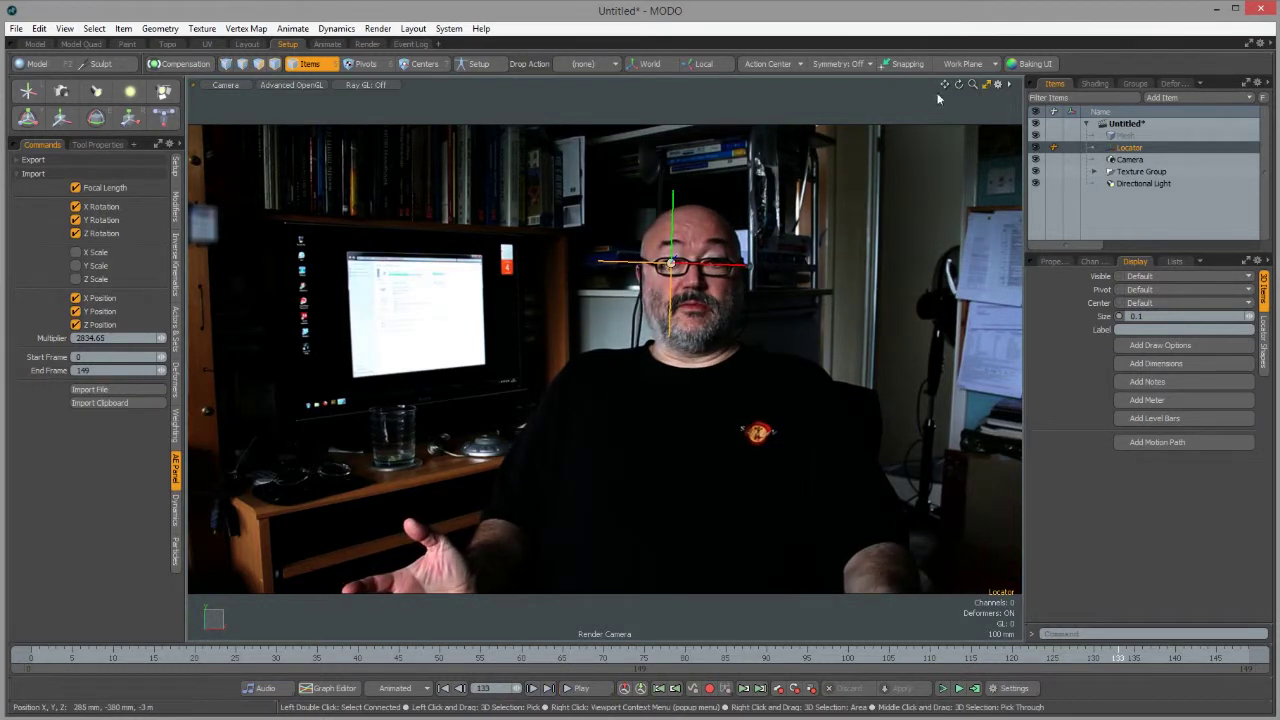
pyautogui.click(986, 84)
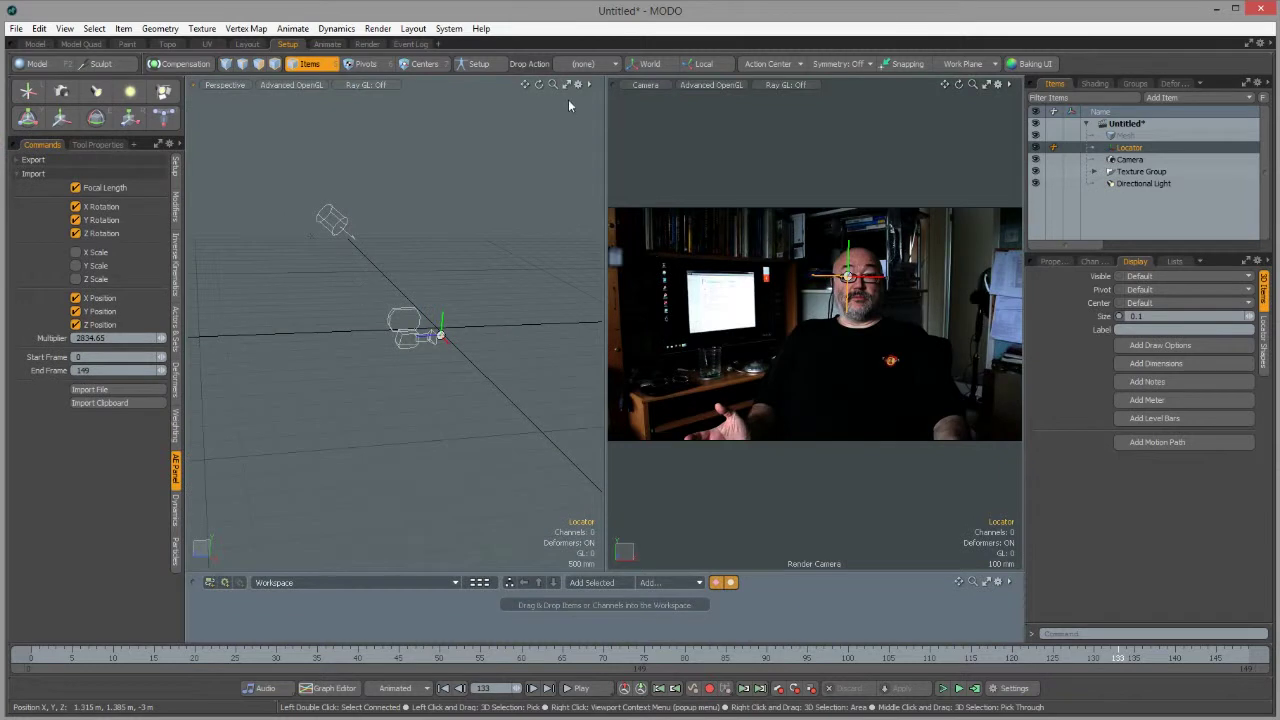
# Step: Maximize the Perspective view, play the animation to examine the Locator's motion in front of the camera, and return to frame 0
pyautogui.click(566, 84)
pyautogui.scroll(3, 785, 318)
pyautogui.moveTo(958, 84)
pyautogui.mouseDown()
pyautogui.moveTo(958, 150)
pyautogui.moveTo(1000, 130)
pyautogui.moveTo(960, 90)
pyautogui.mouseUp()
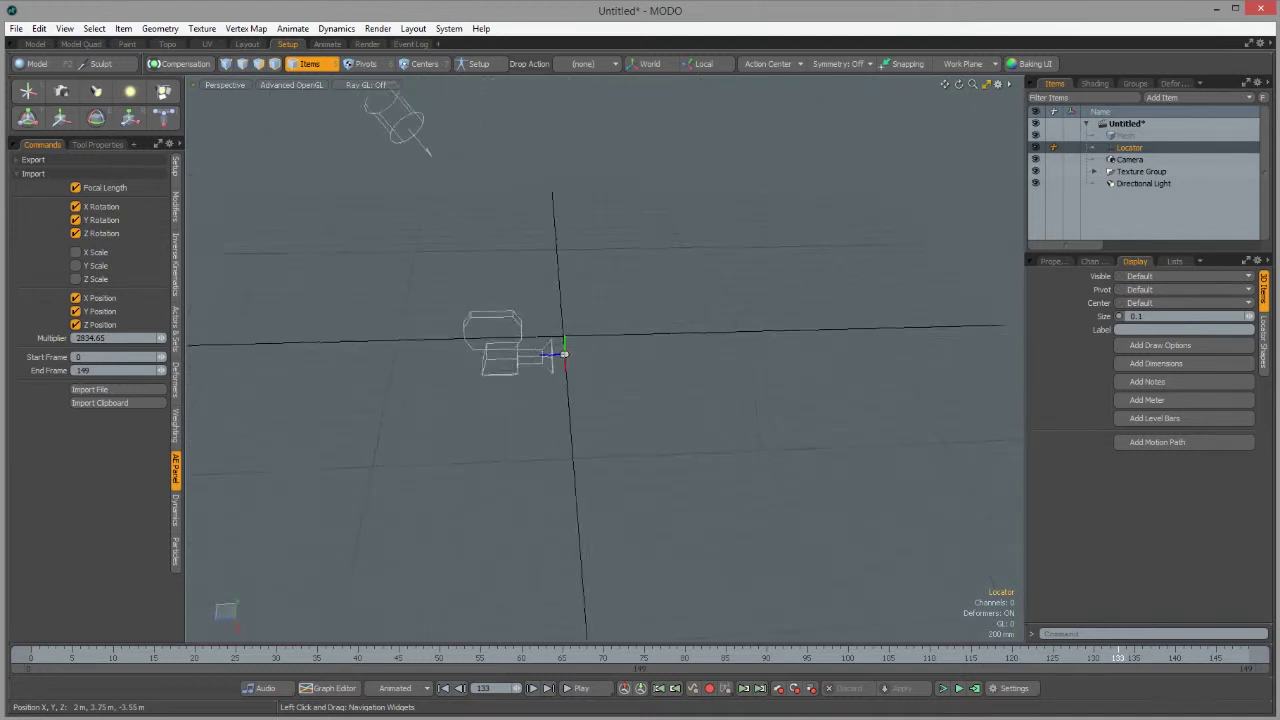
pyautogui.keyDown('alt'); pyautogui.moveTo(708, 311); pyautogui.dragTo(500, 368); pyautogui.keyUp('alt')
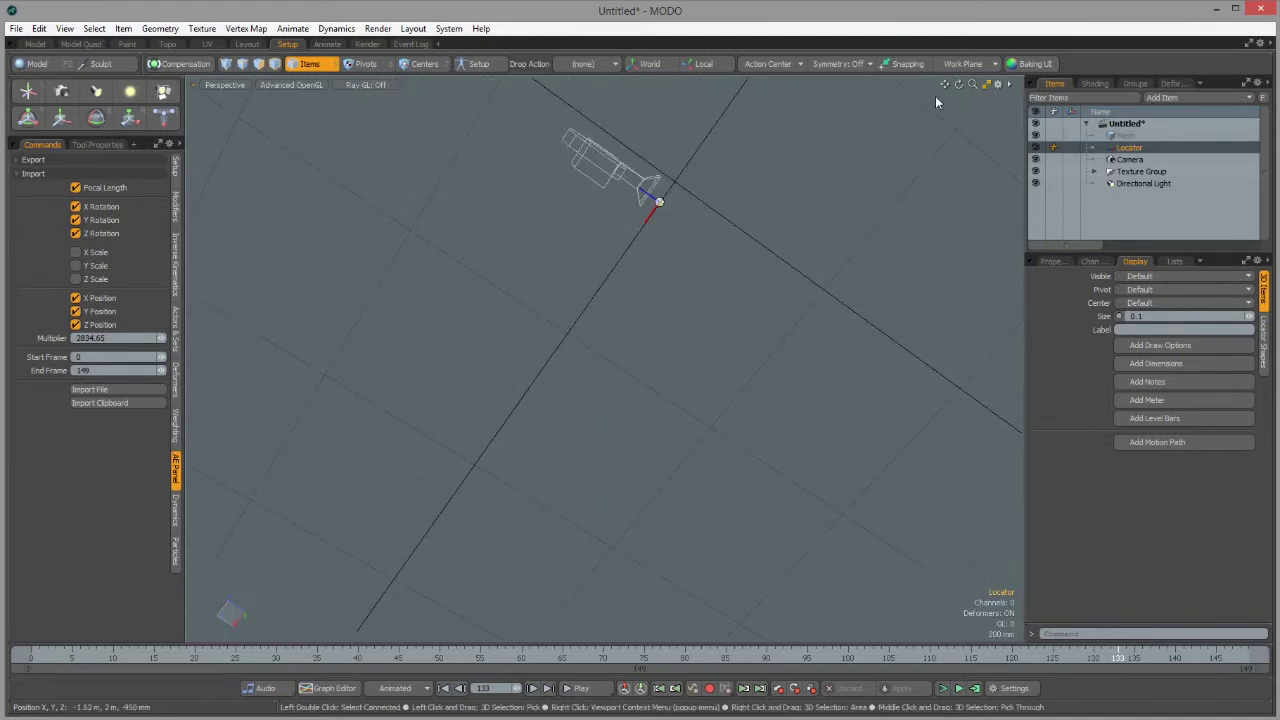
pyautogui.moveTo(958, 84); pyautogui.dragTo(990, 140)
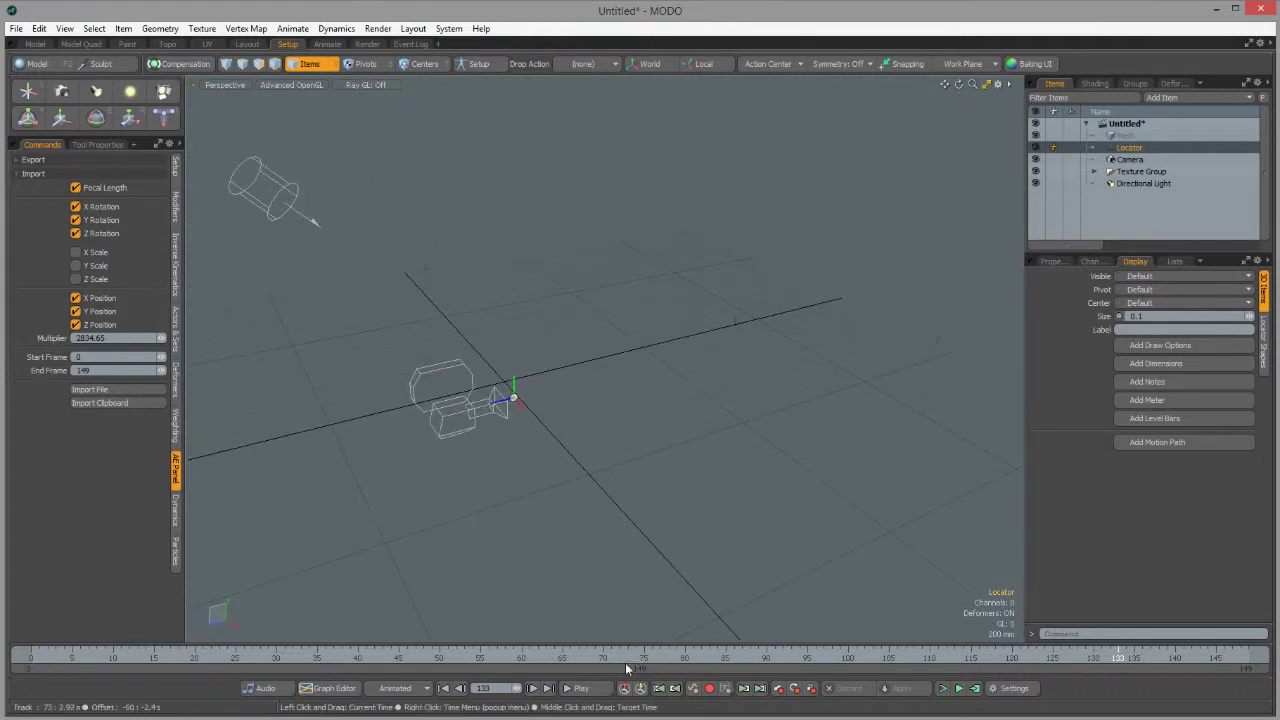
pyautogui.click(581, 688)
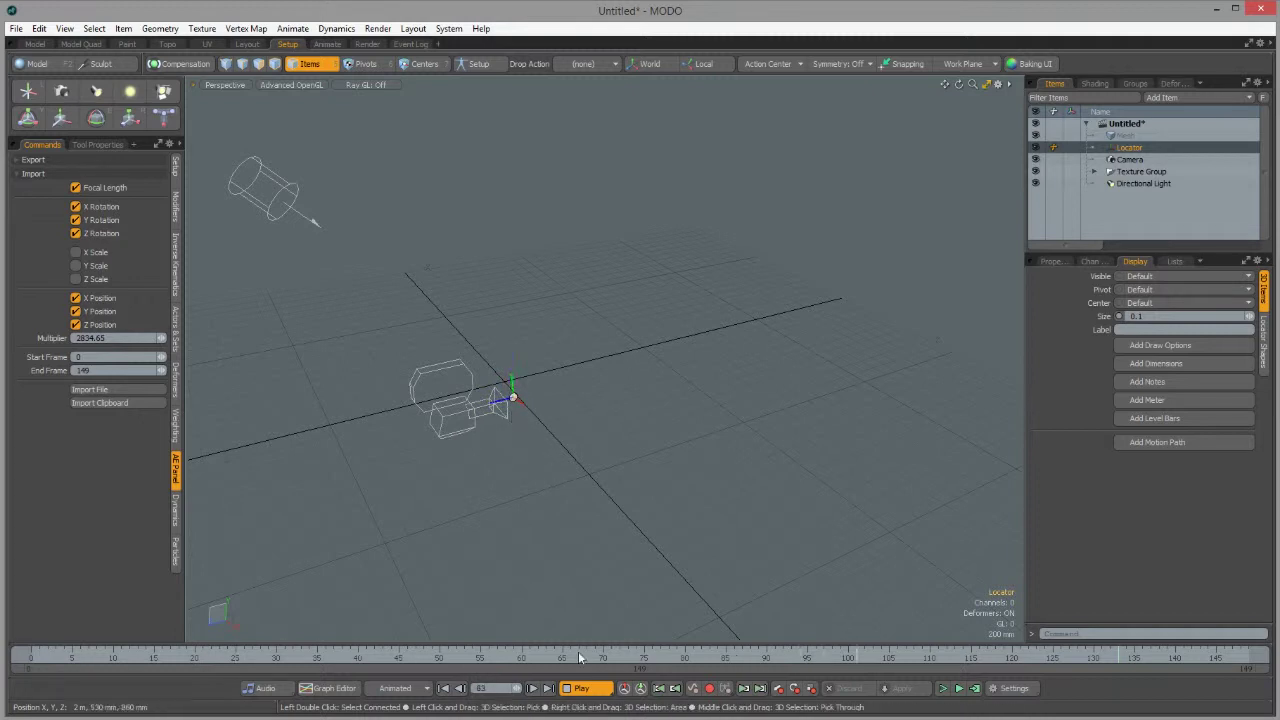
pyautogui.click(584, 690)
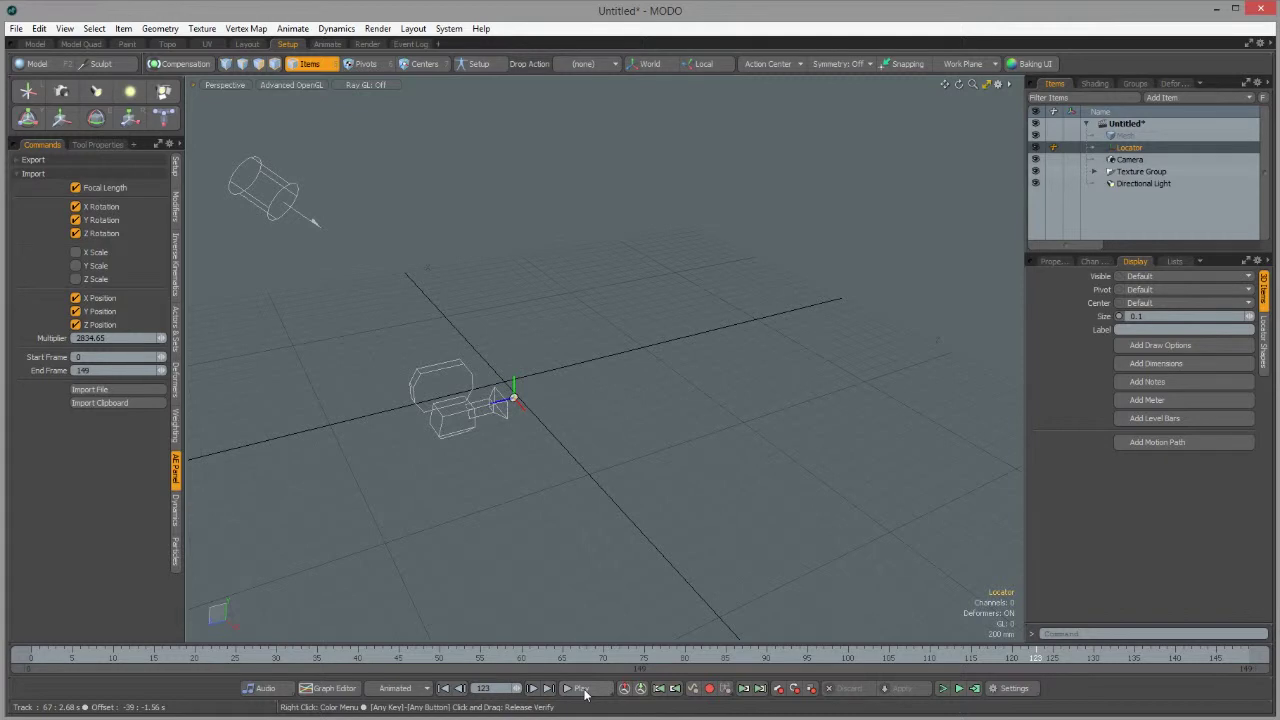
pyautogui.click(444, 690)
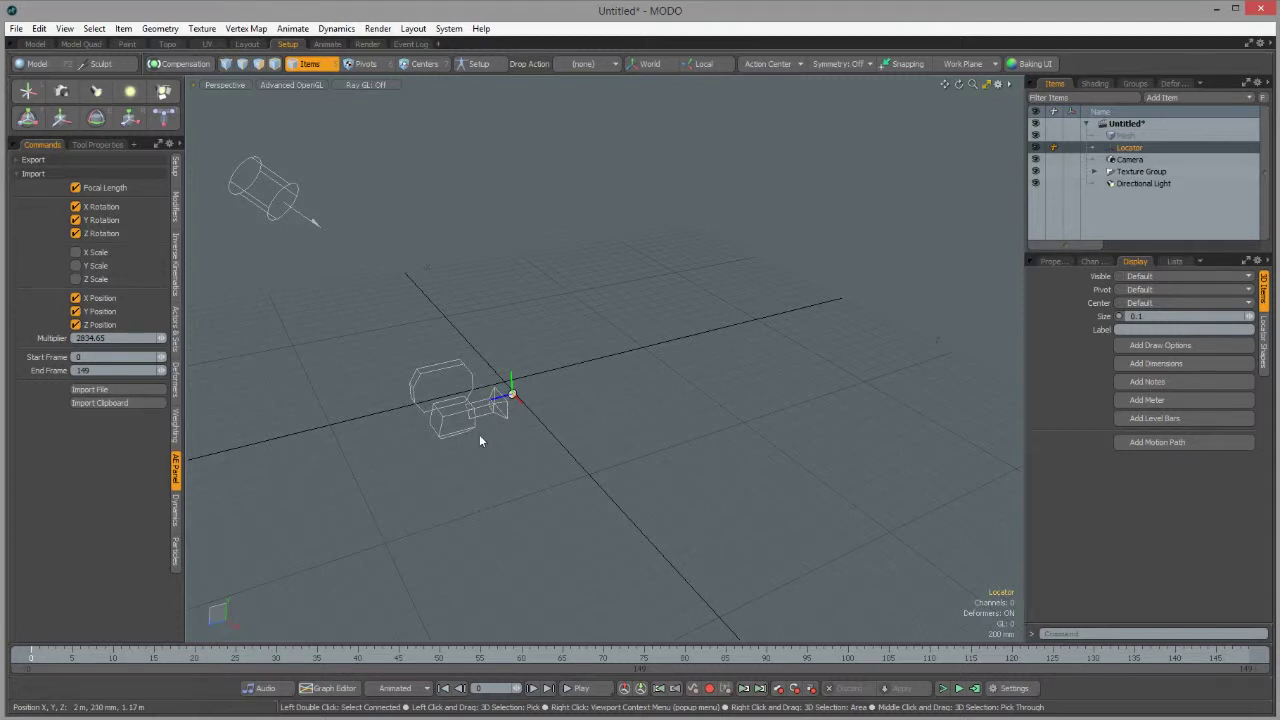
# Step: Save the scene as AfterFX_IO_Demo_0001 in the Scenes folder of the AfterFX_IO project
pyautogui.click(16, 28)
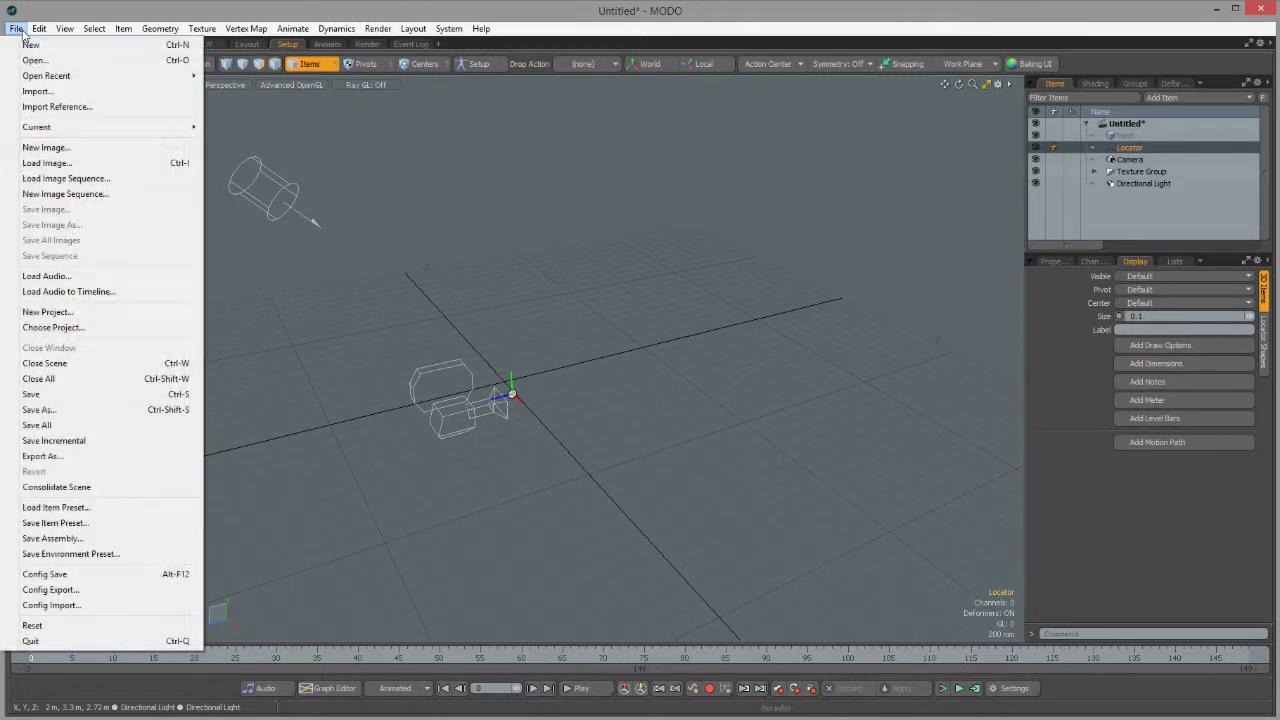
pyautogui.moveTo(45, 83)
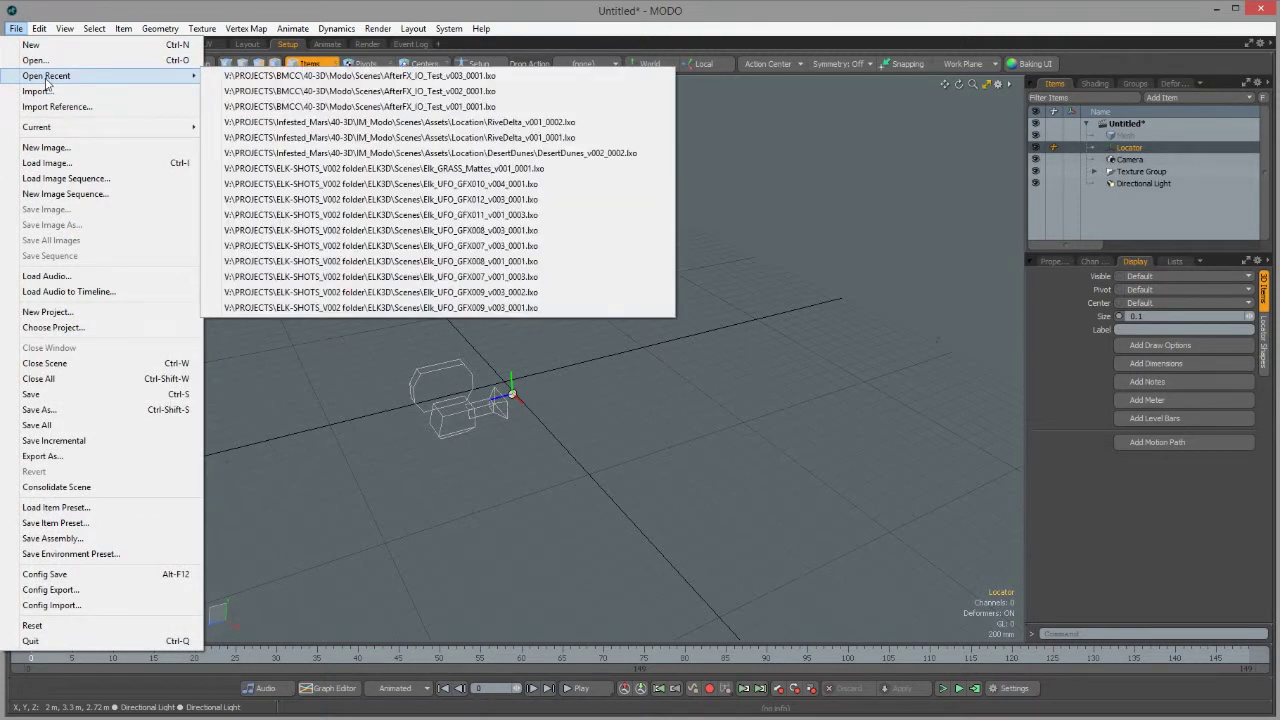
pyautogui.click(42, 410)
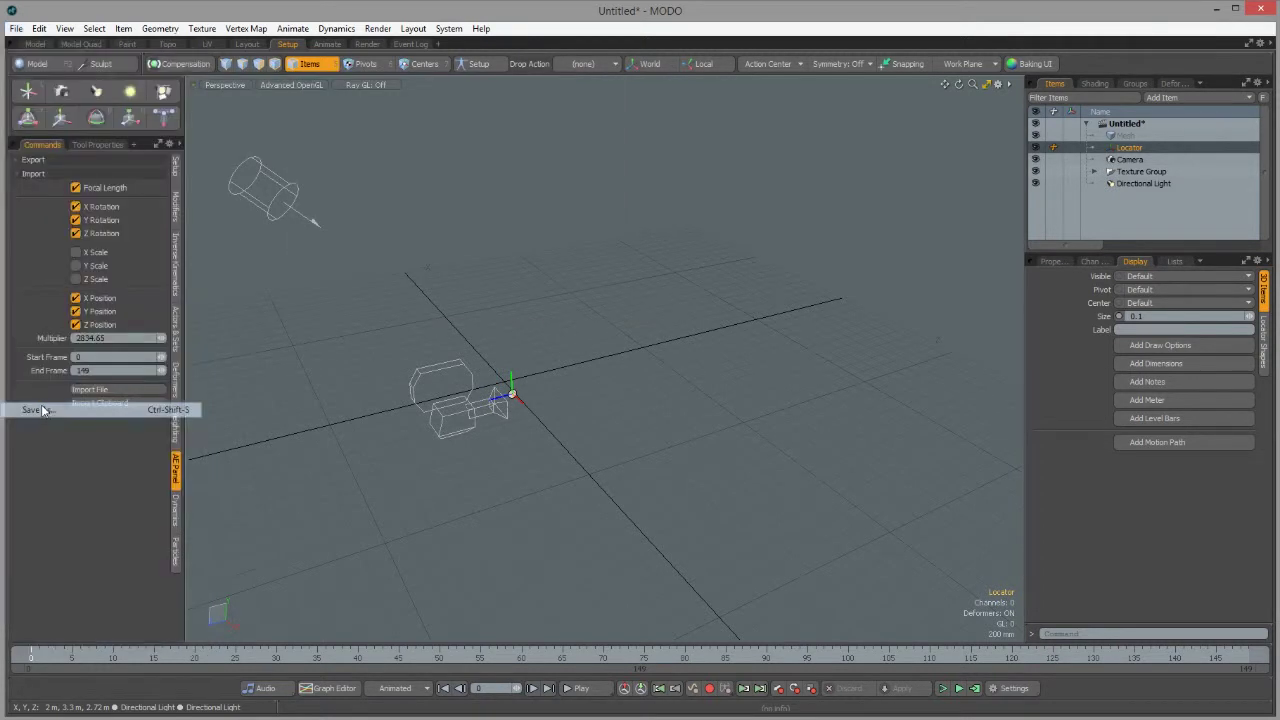
pyautogui.click(362, 136)
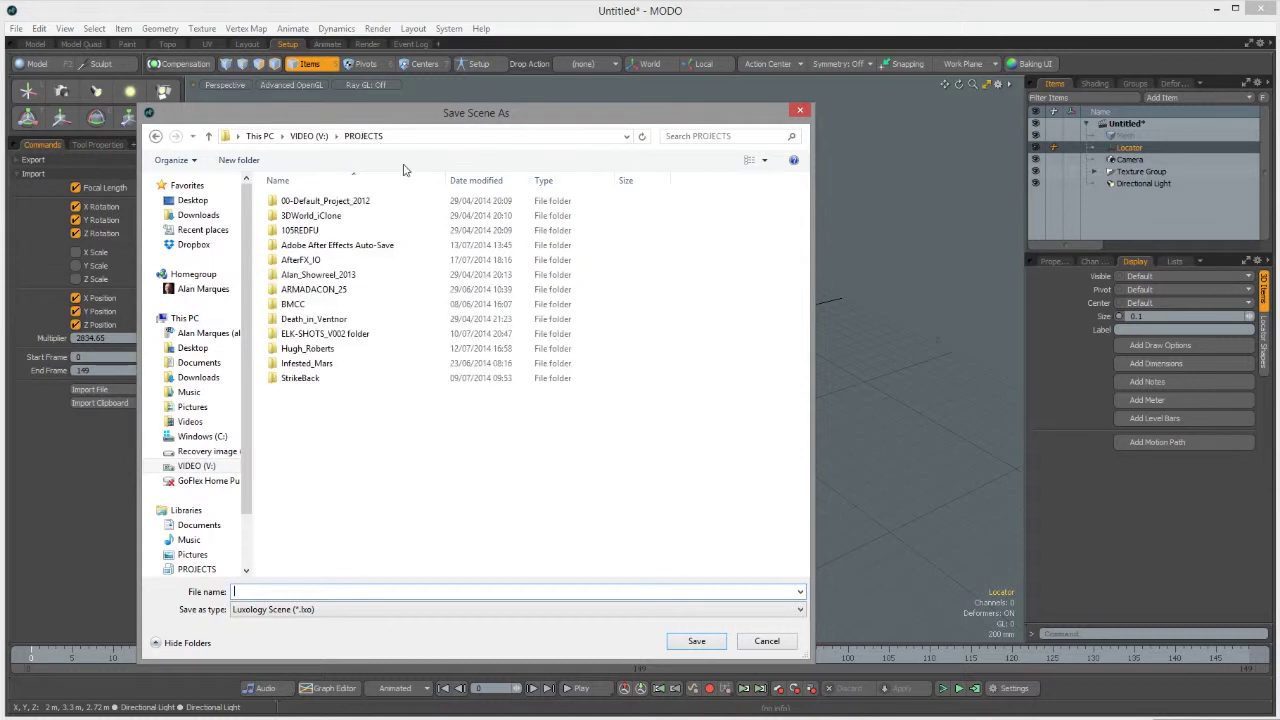
pyautogui.doubleClick(300, 260)
pyautogui.click(300, 262)
pyautogui.doubleClick(300, 262)
pyautogui.click(375, 591)
pyautogui.write('AfterFX_IO_Demo_0001')
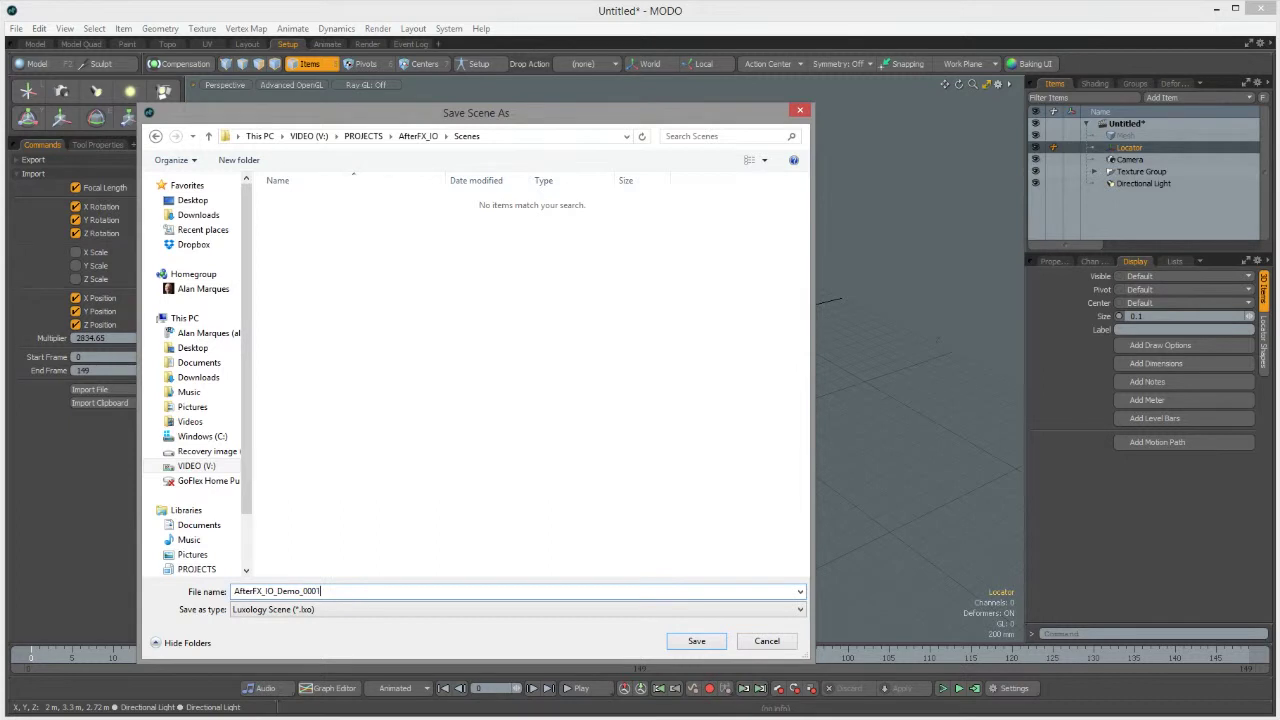
pyautogui.press('Return')
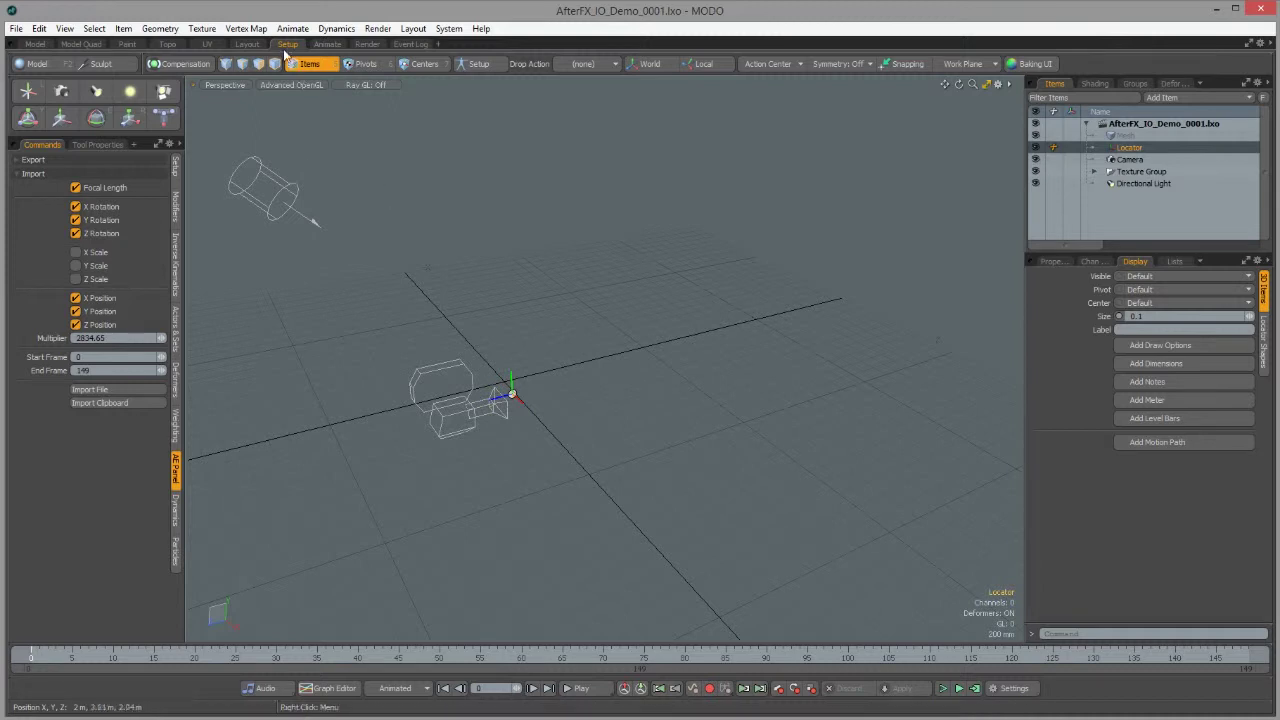
# Step: Add a Radial Emitter to the scene and stop the running particle simulation
pyautogui.click(177, 558)
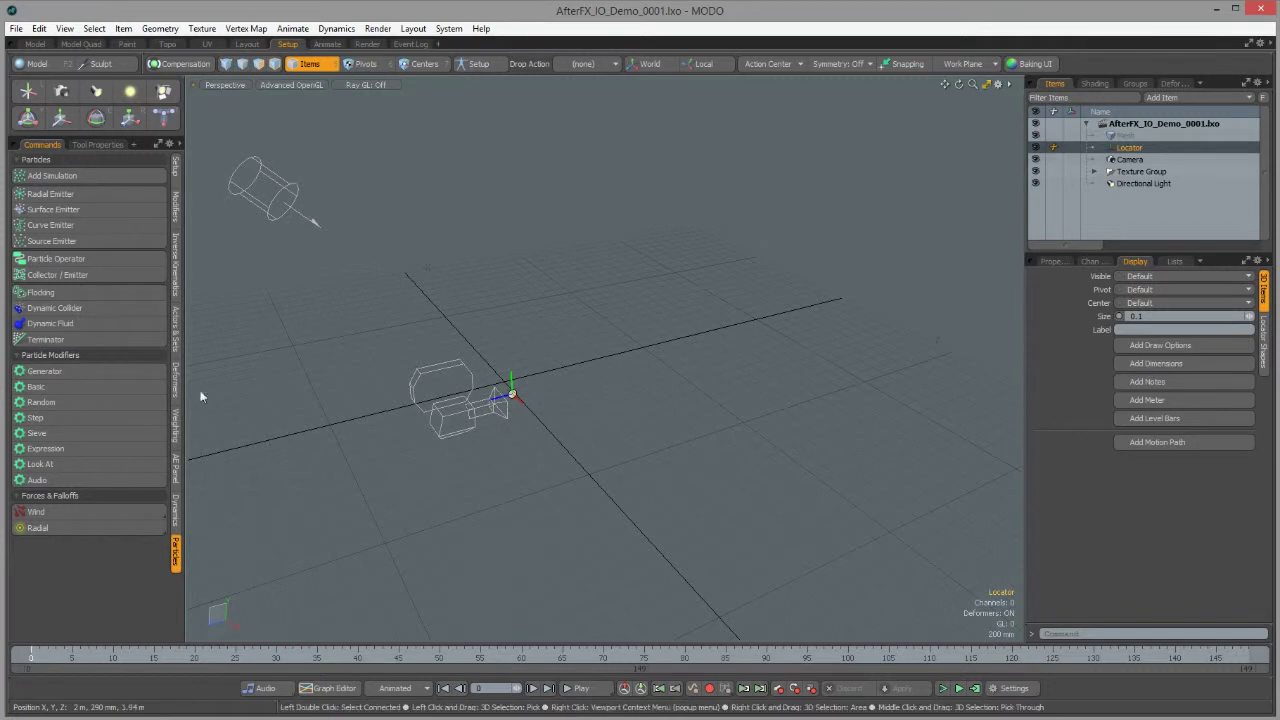
pyautogui.click(70, 195)
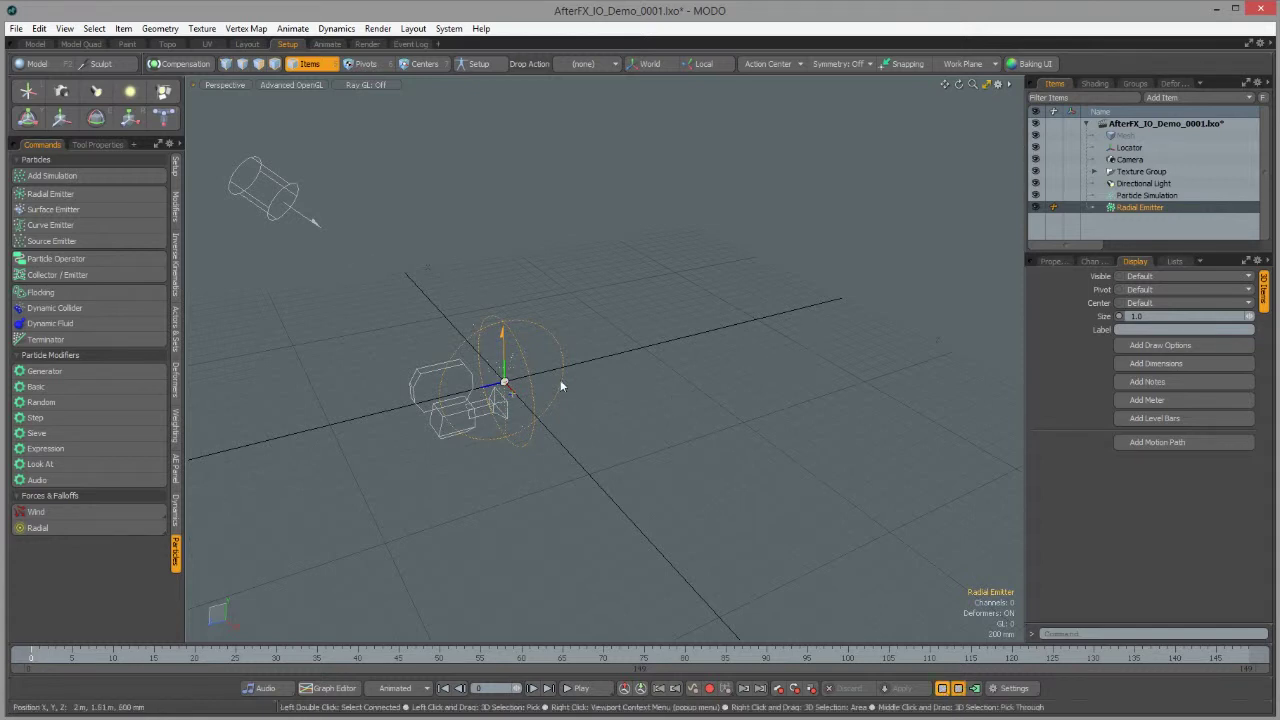
pyautogui.click(944, 690)
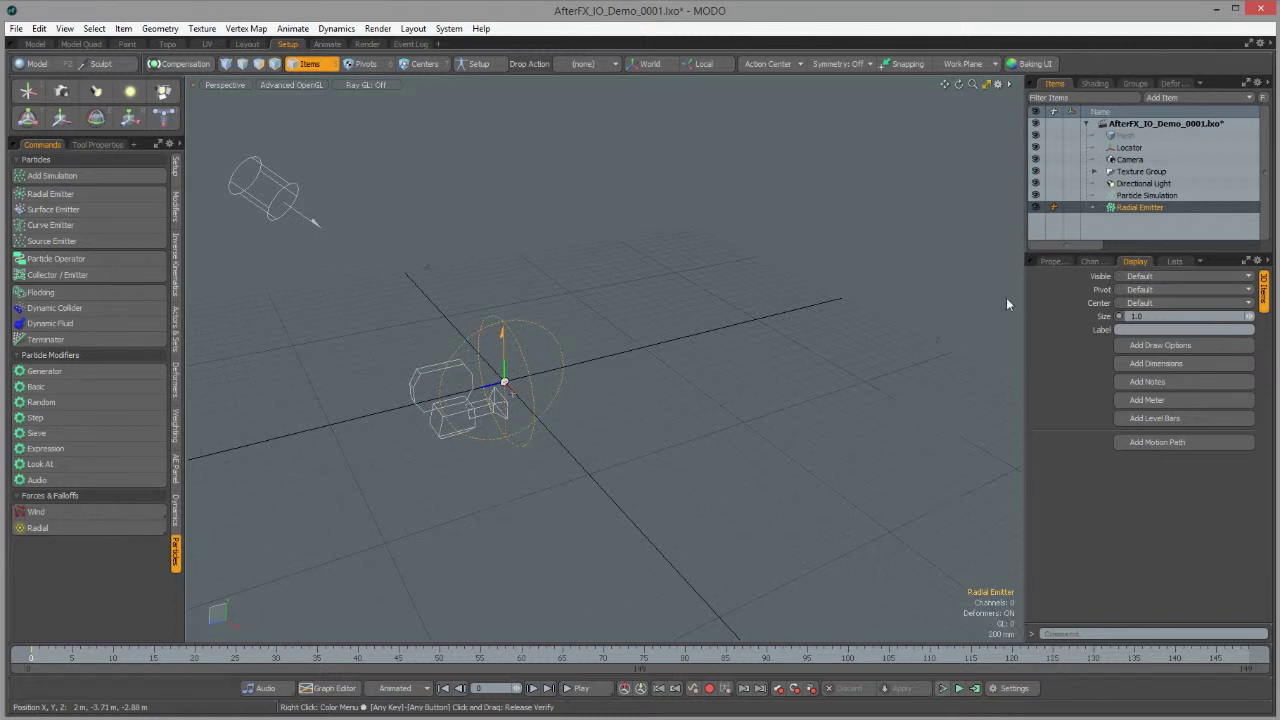
# Step: Set the Particle Simulation's display Size to 3 and briefly run the simulation to preview the particles
pyautogui.click(1136, 196)
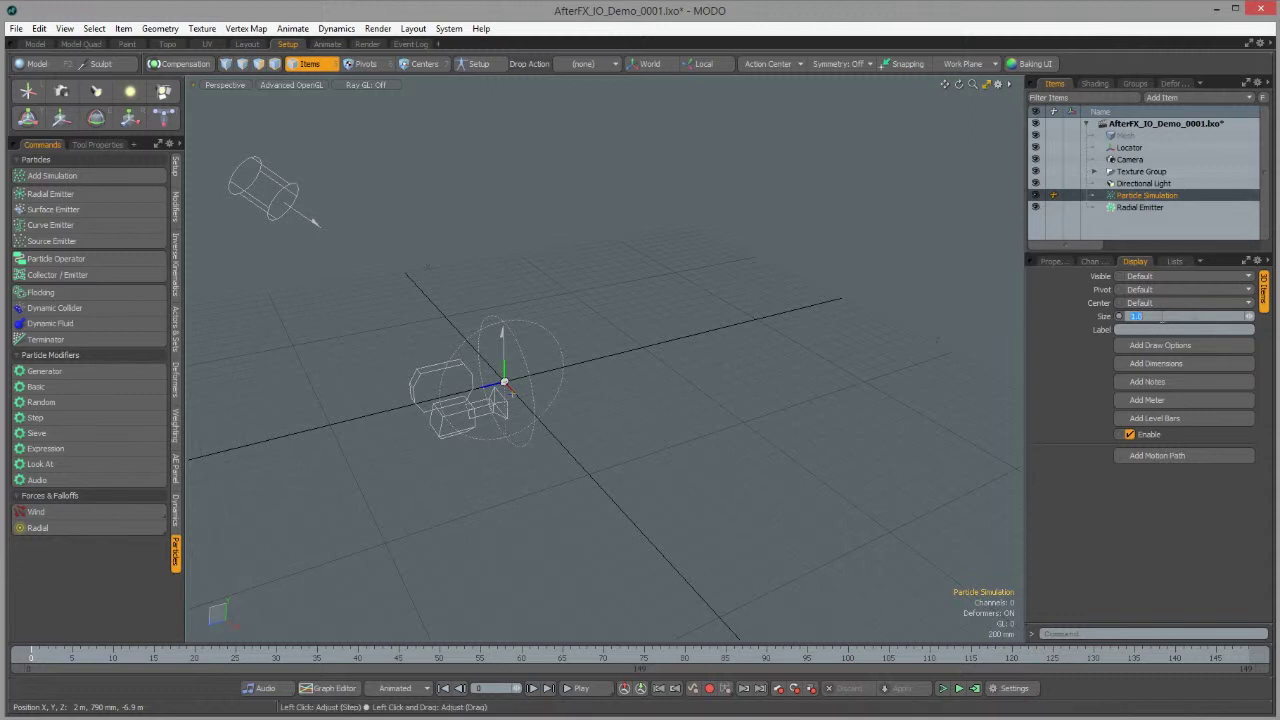
pyautogui.write('3')
pyautogui.press('Return')
pyautogui.click(941, 688)
pyautogui.click(941, 688)
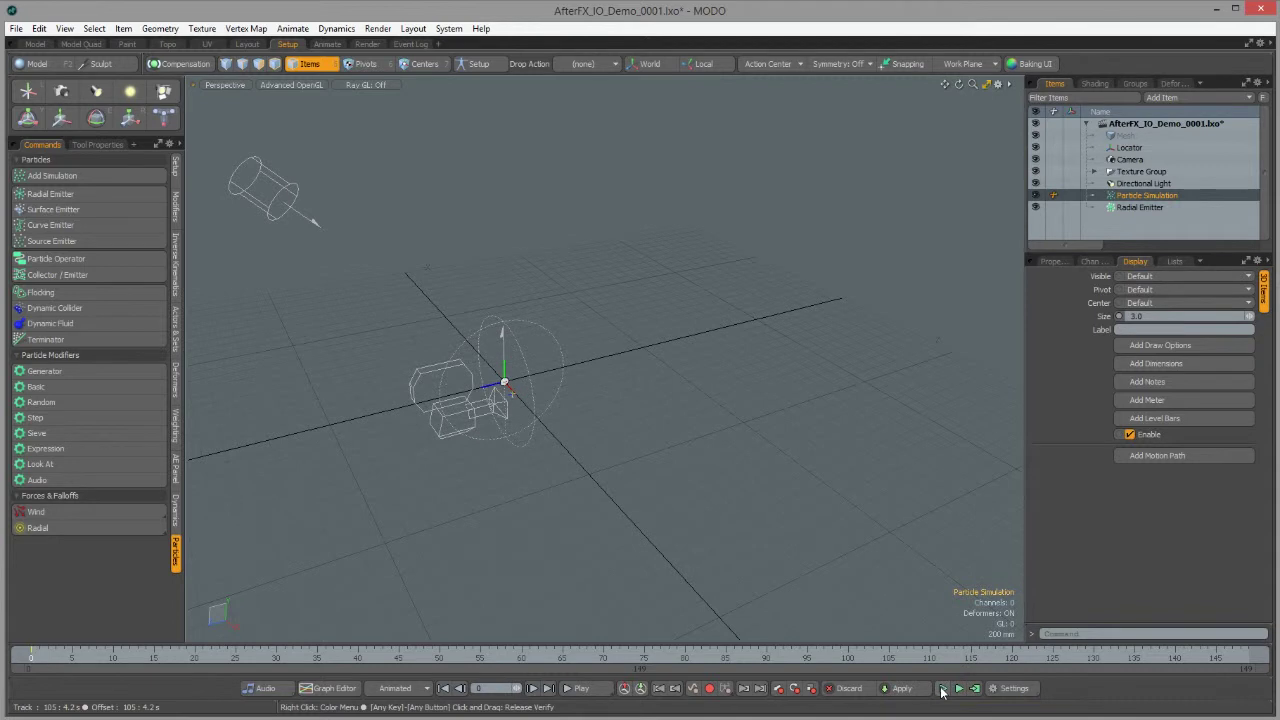
# Step: Set the Particle Simulation's GL Color to green (0.18, 1.0, 0.0) and run the simulation to preview it
pyautogui.click(1056, 262)
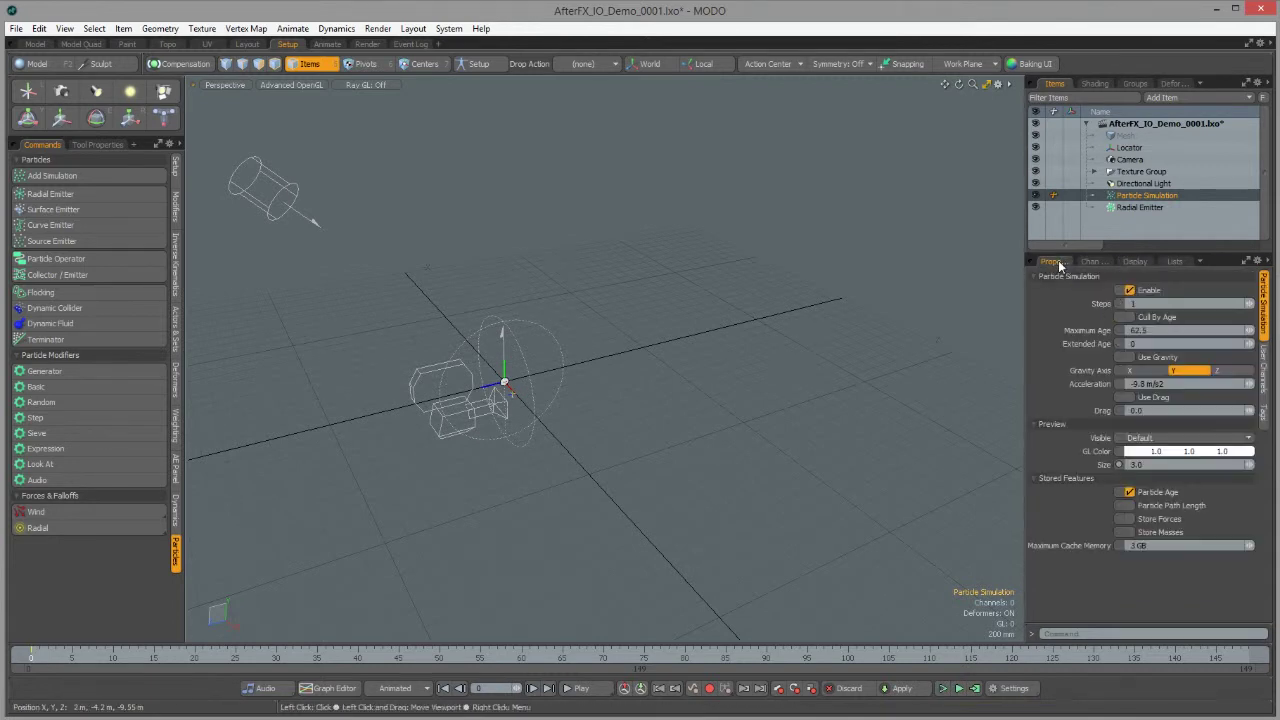
pyautogui.click(1234, 453)
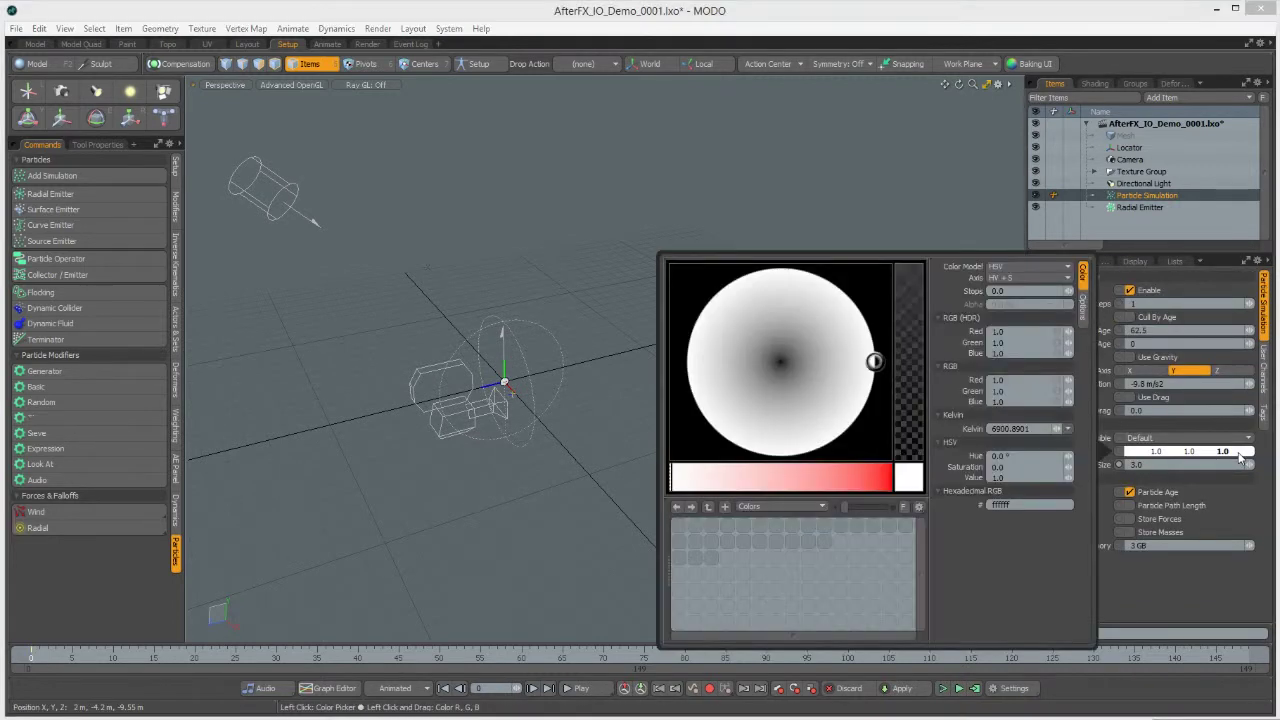
pyautogui.click(694, 525)
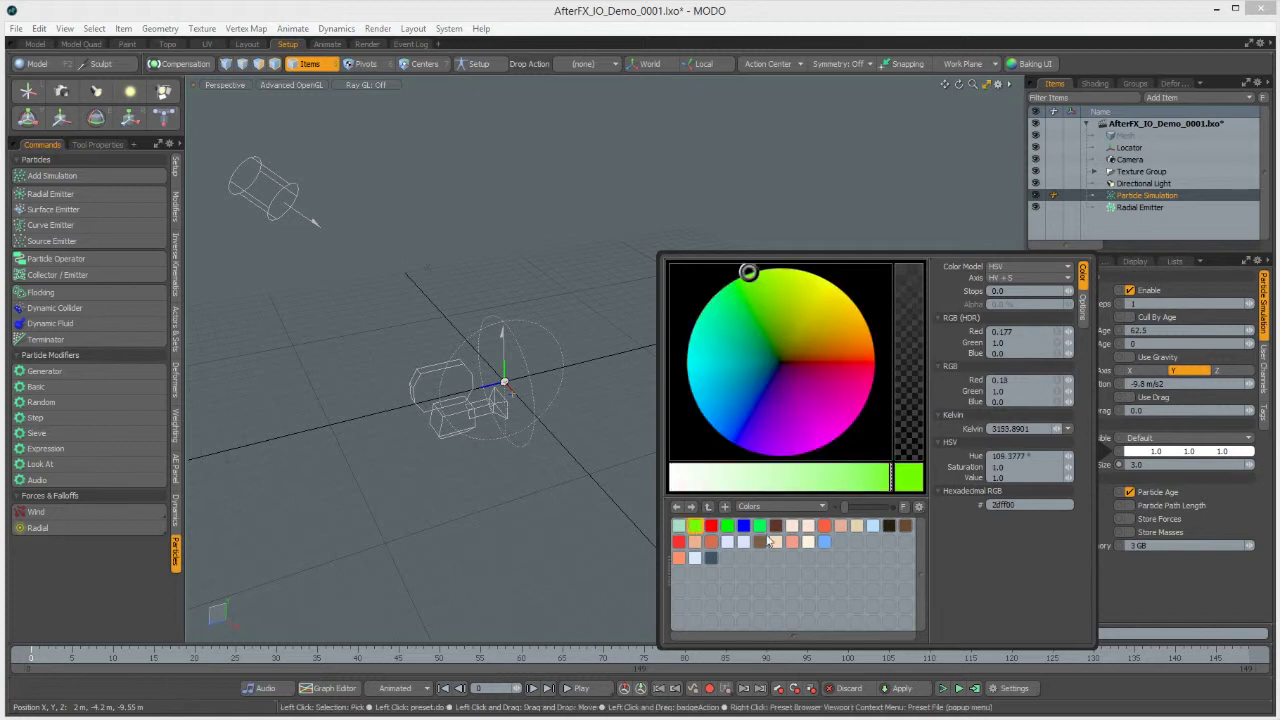
pyautogui.click(1170, 588)
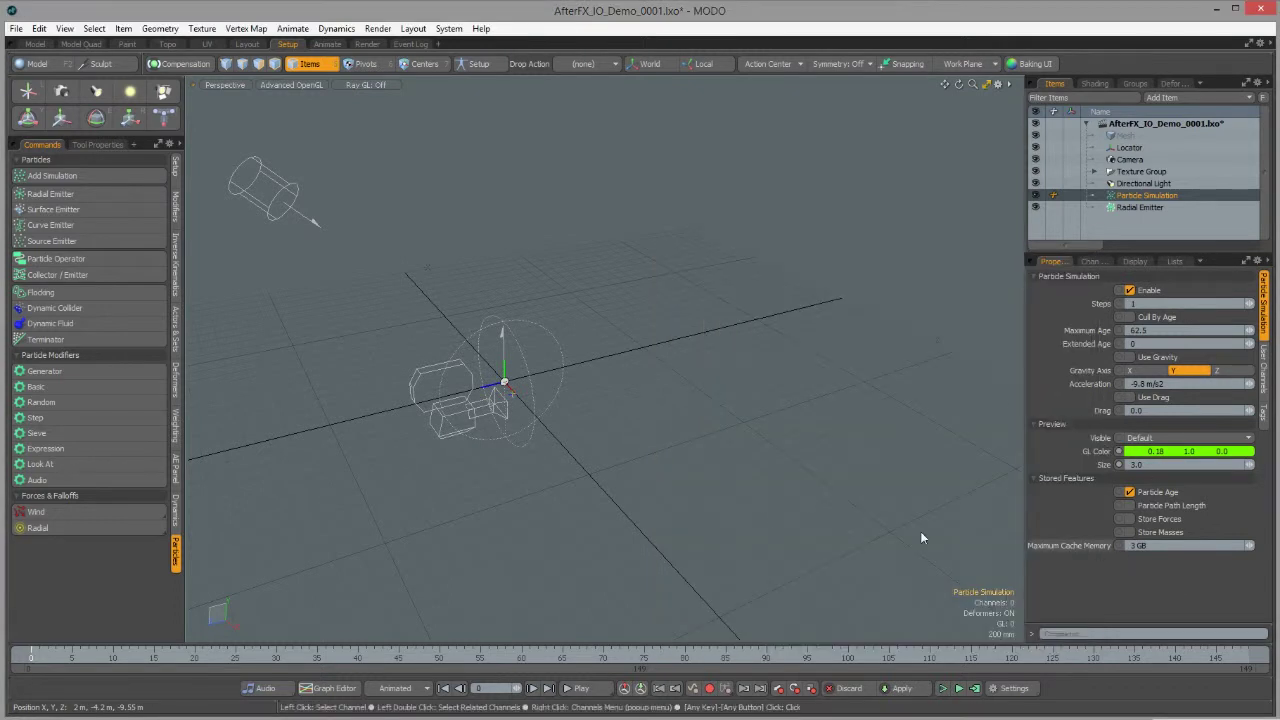
pyautogui.click(942, 689)
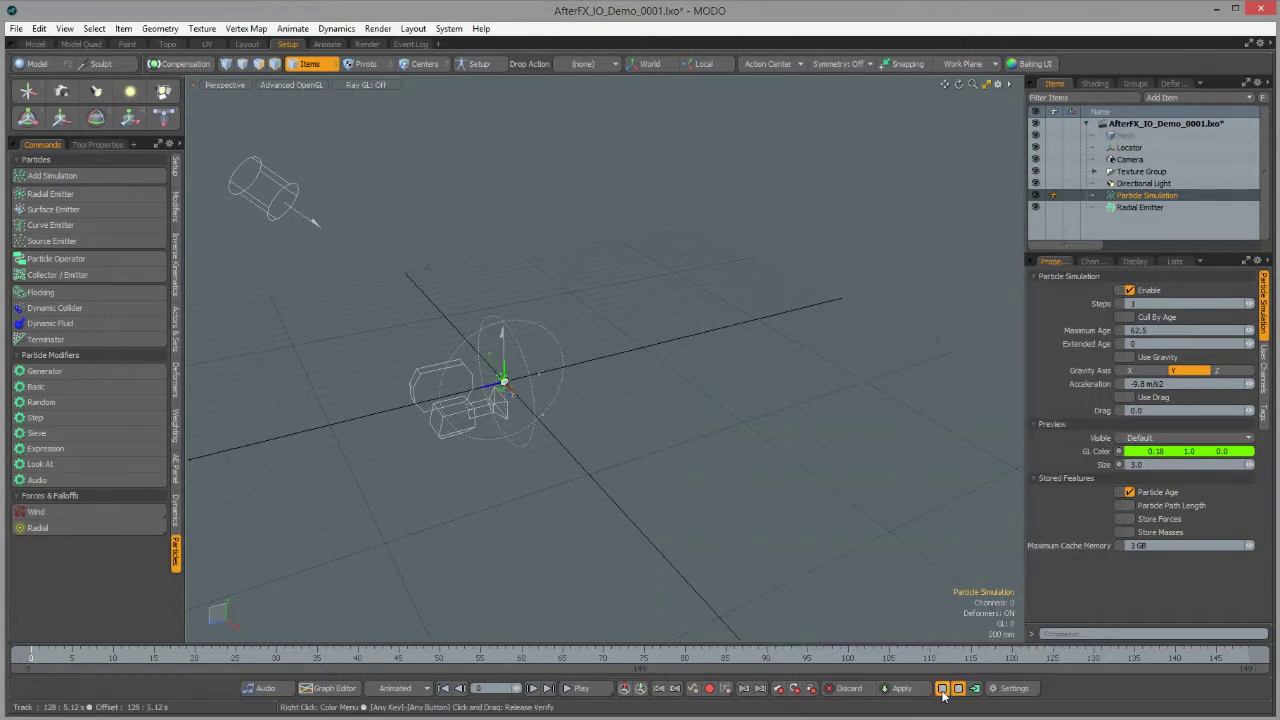
pyautogui.click(942, 688)
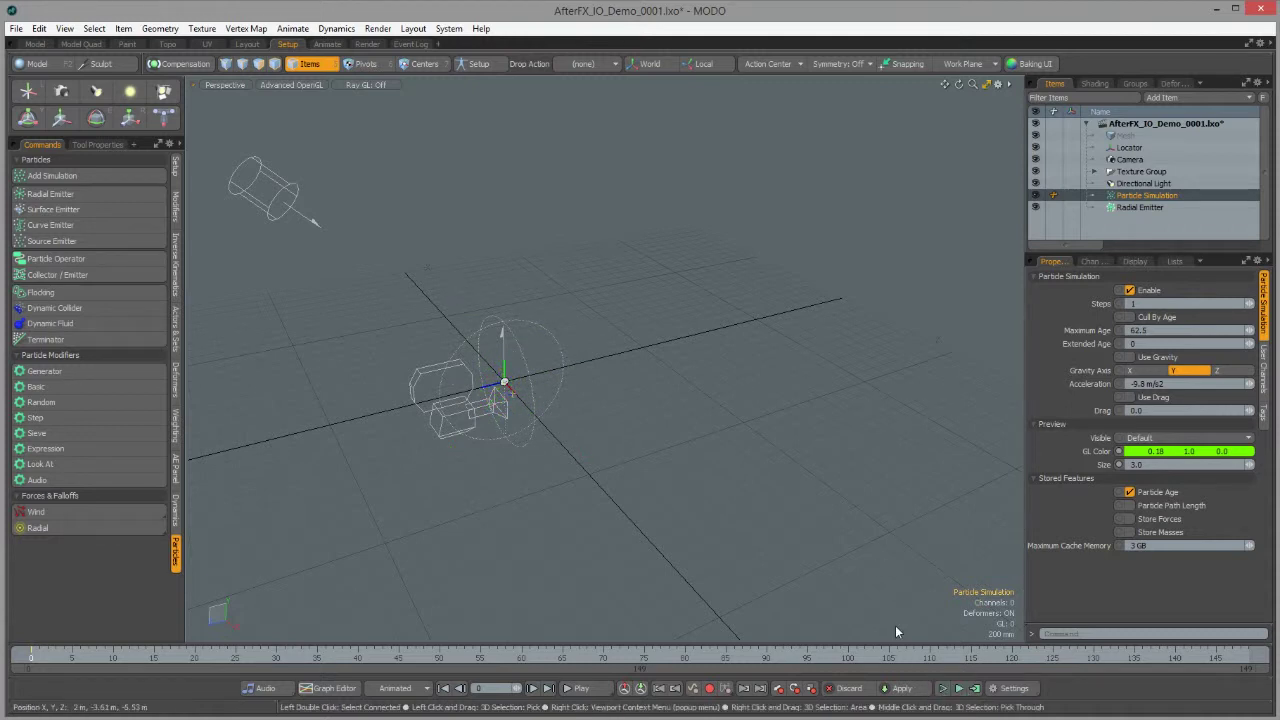
pyautogui.click(942, 690)
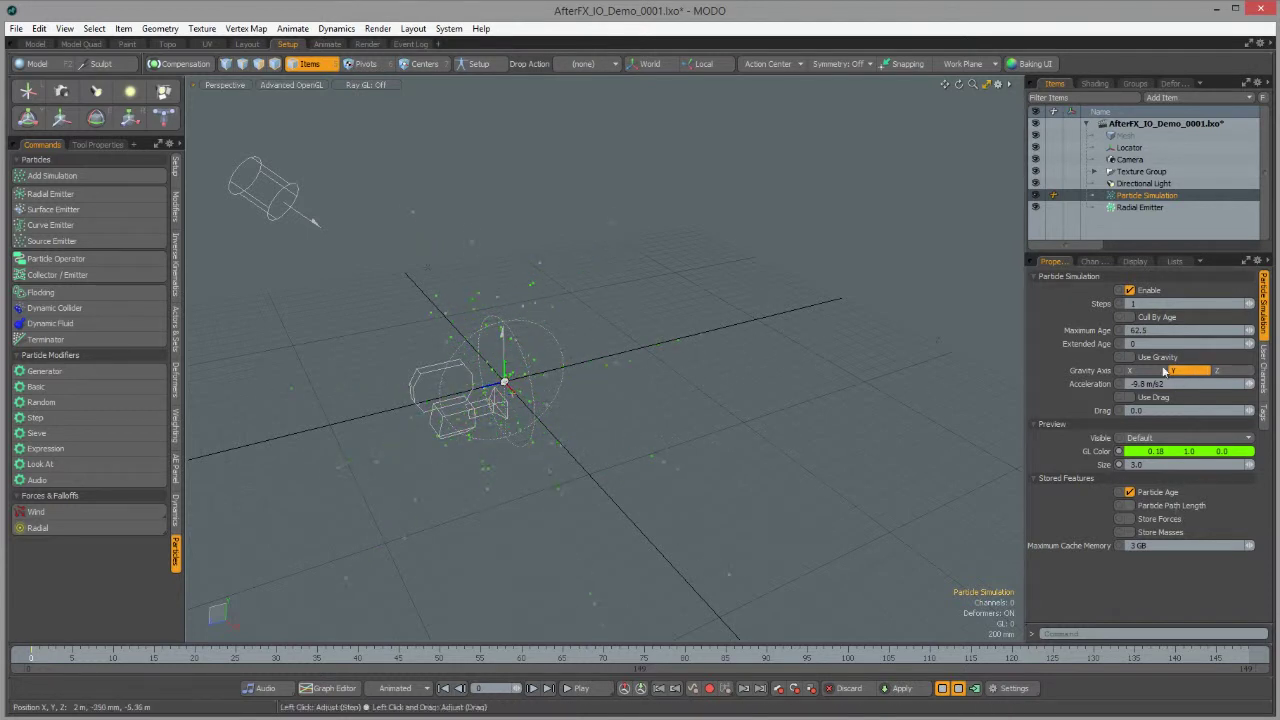
# Step: Reduce the Radial Emitter's Cone Angle to 9° while the simulation runs, then stop the simulation
pyautogui.click(1148, 208)
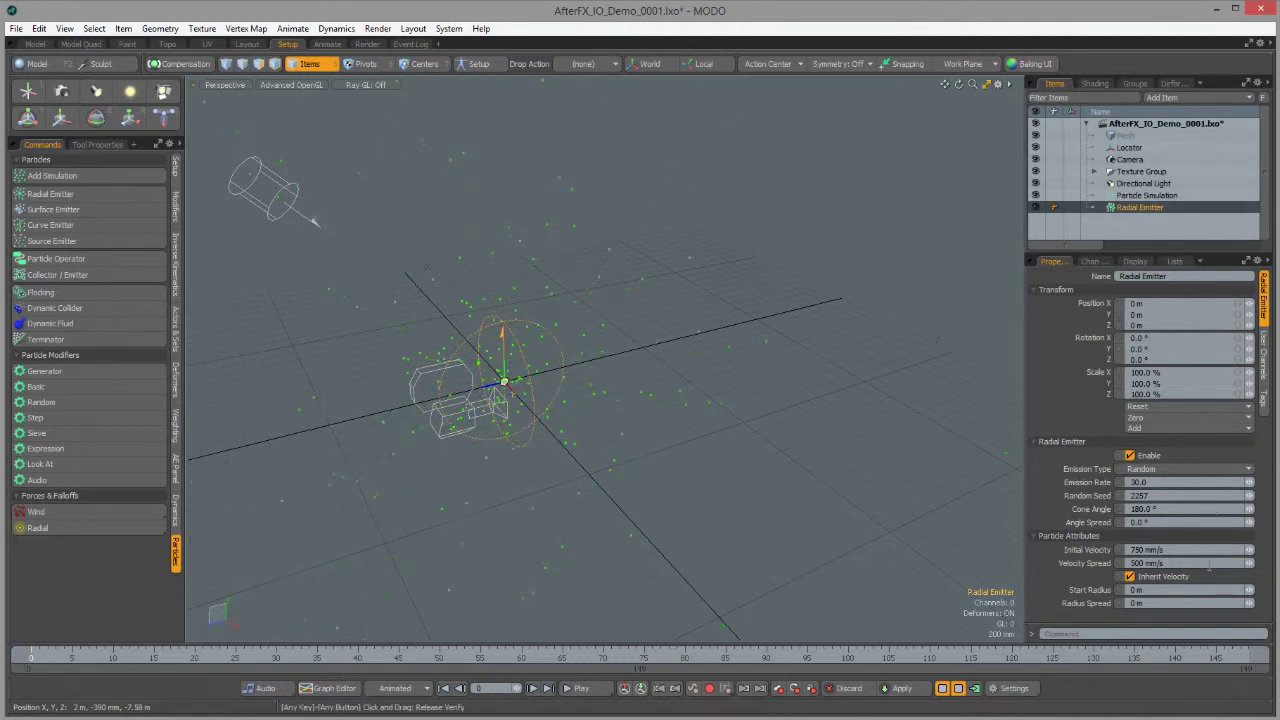
pyautogui.moveTo(1248, 509)
pyautogui.mouseDown()
pyautogui.moveTo(1147, 509)
pyautogui.moveTo(1248, 515)
pyautogui.mouseUp()
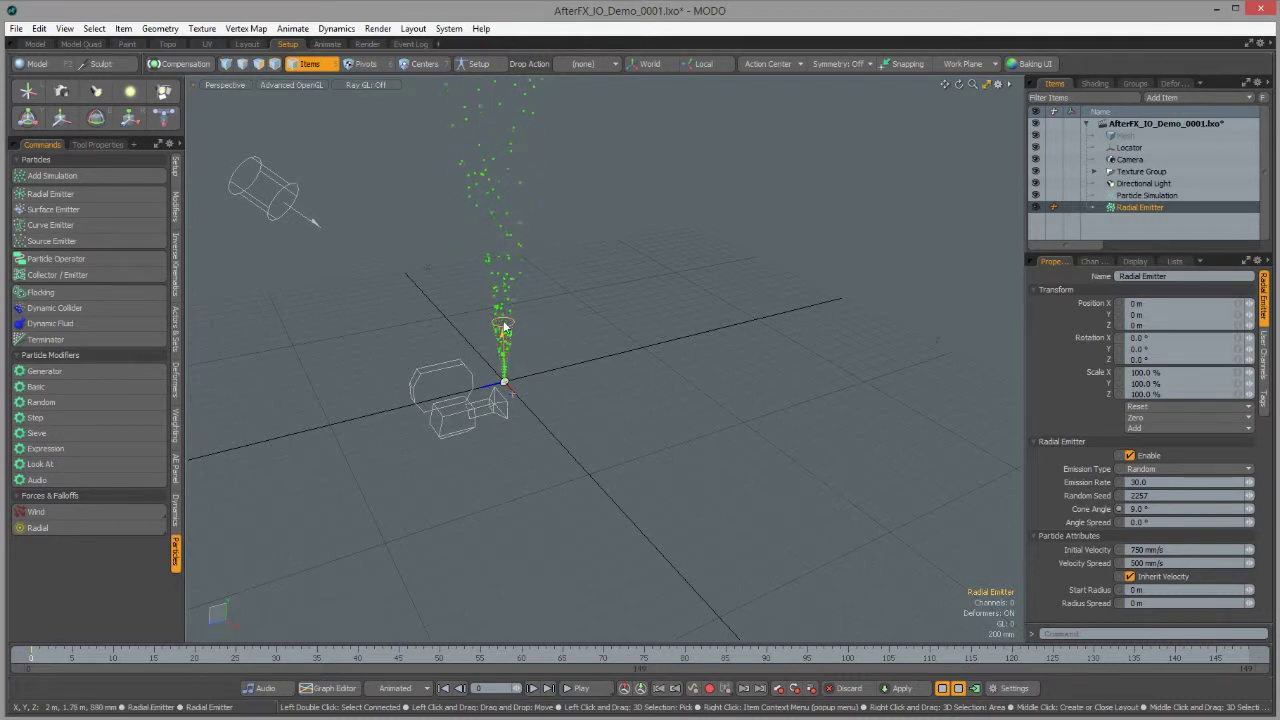
pyautogui.click(943, 689)
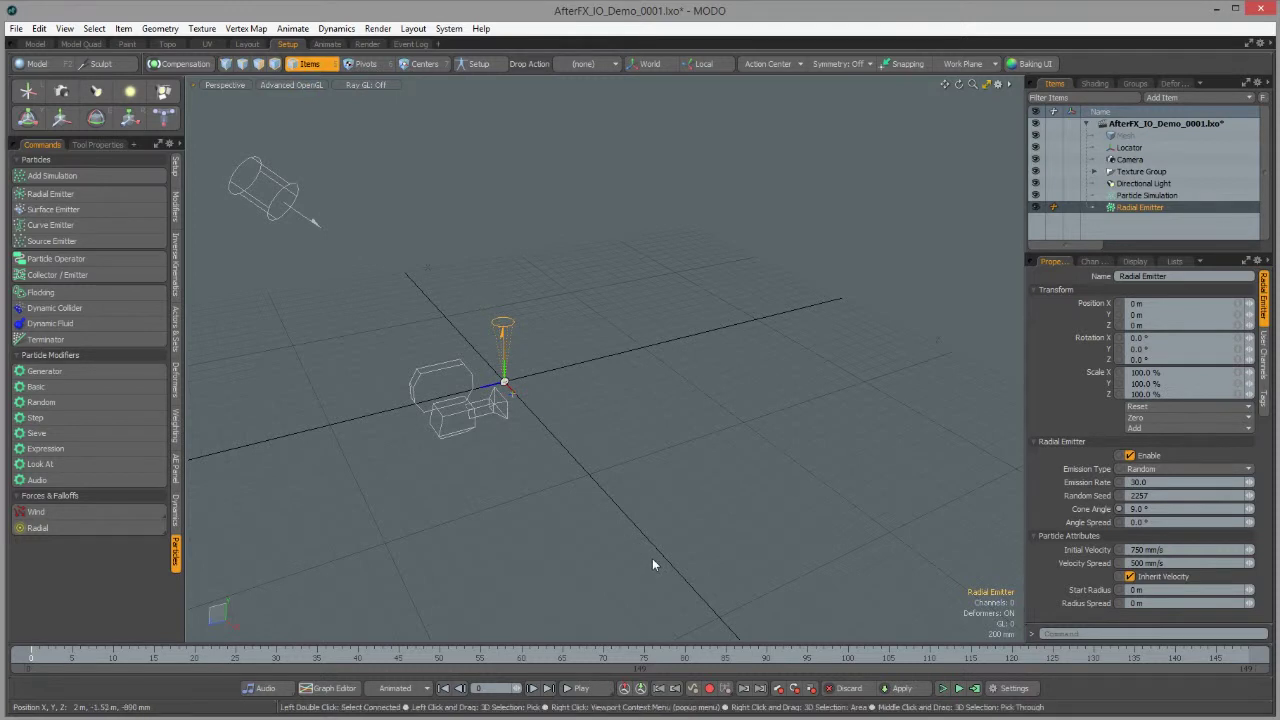
# Step: Move the Radial Emitter away from the origin to about 1.01 m in X and -1.47 m in Z
pyautogui.click(59, 118)
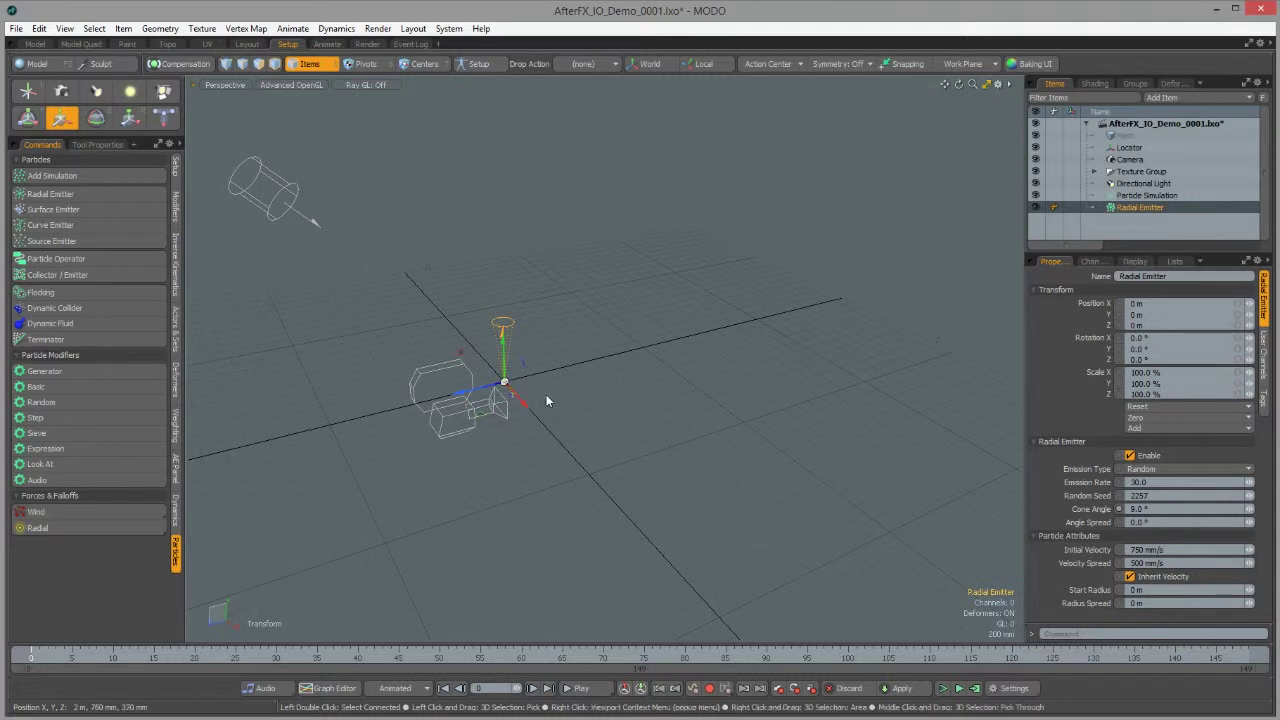
pyautogui.moveTo(500, 398); pyautogui.dragTo(652, 410)
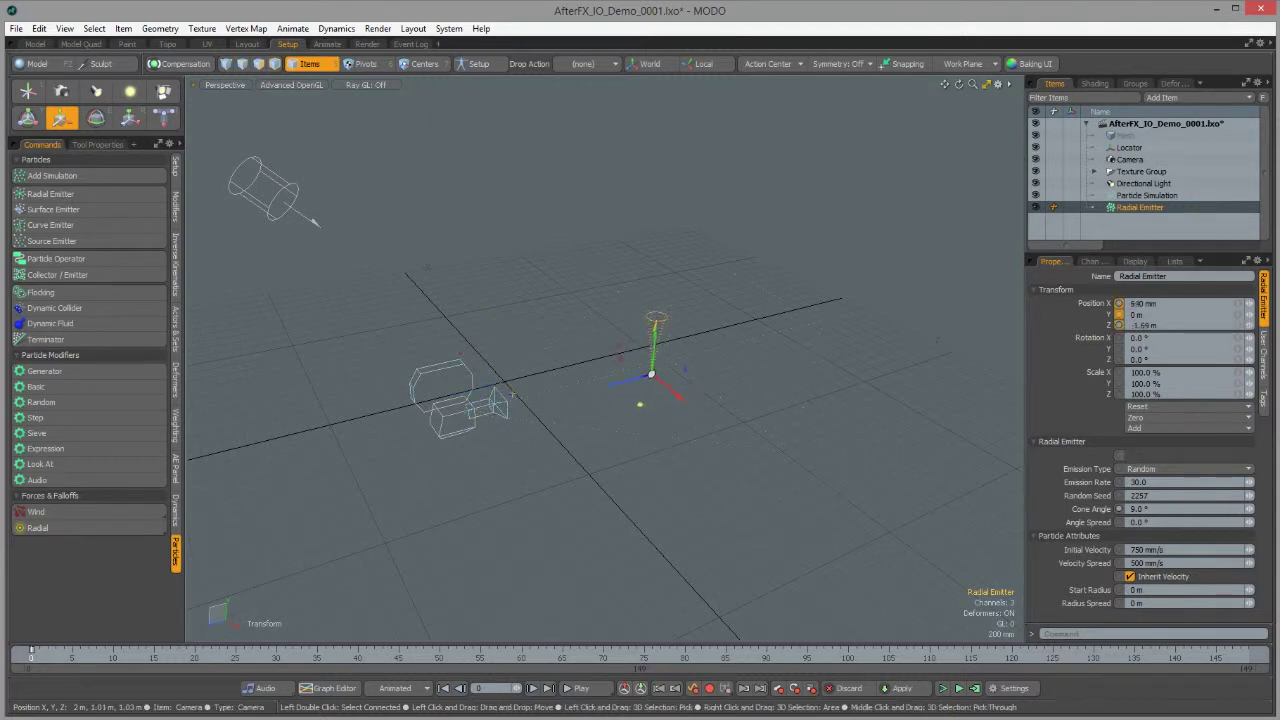
pyautogui.scroll(3, 512, 392)
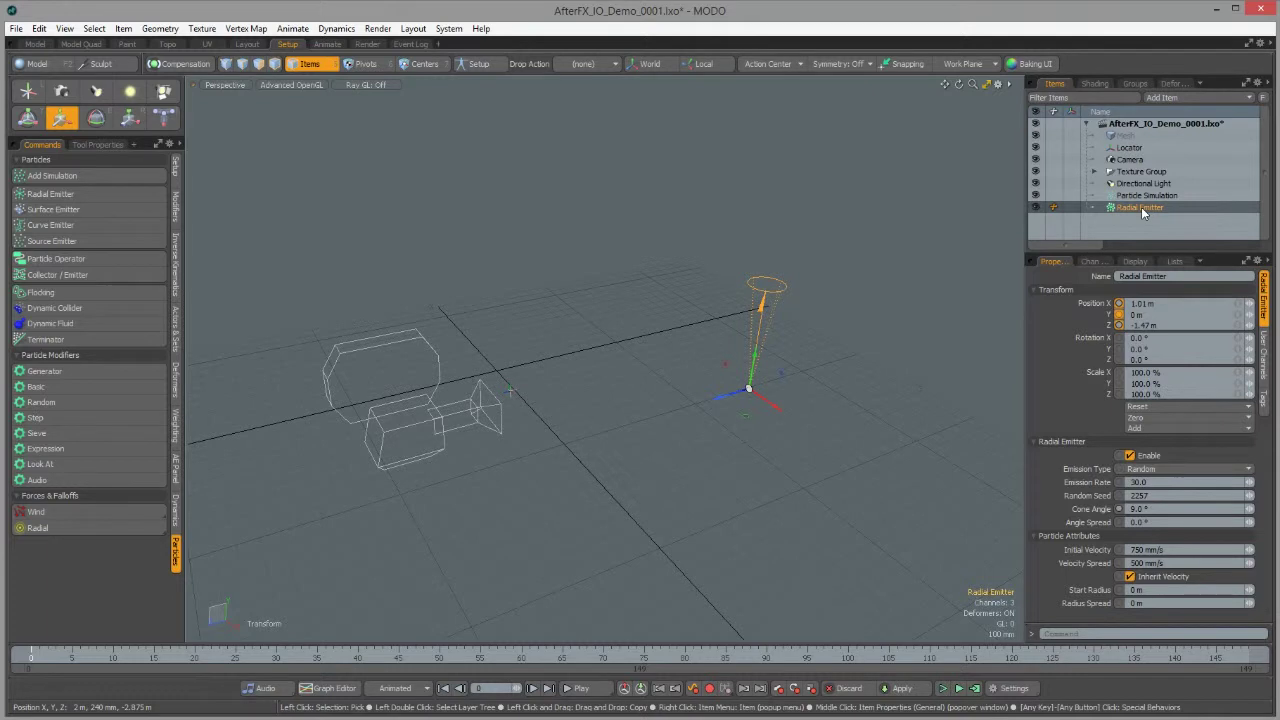
# Step: Match the Radial Emitter's item position to the Locator
pyautogui.keyDown('ctrl'); pyautogui.click(1129, 148); pyautogui.keyUp('ctrl')
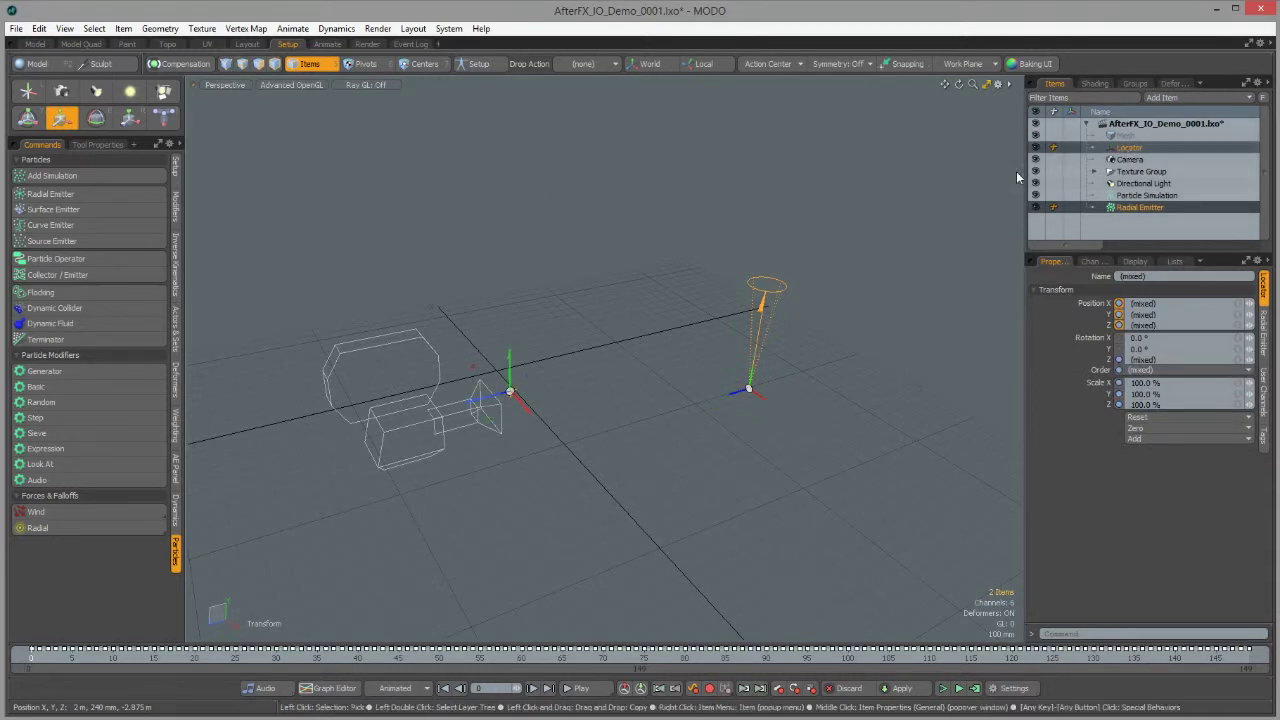
pyautogui.click(176, 168)
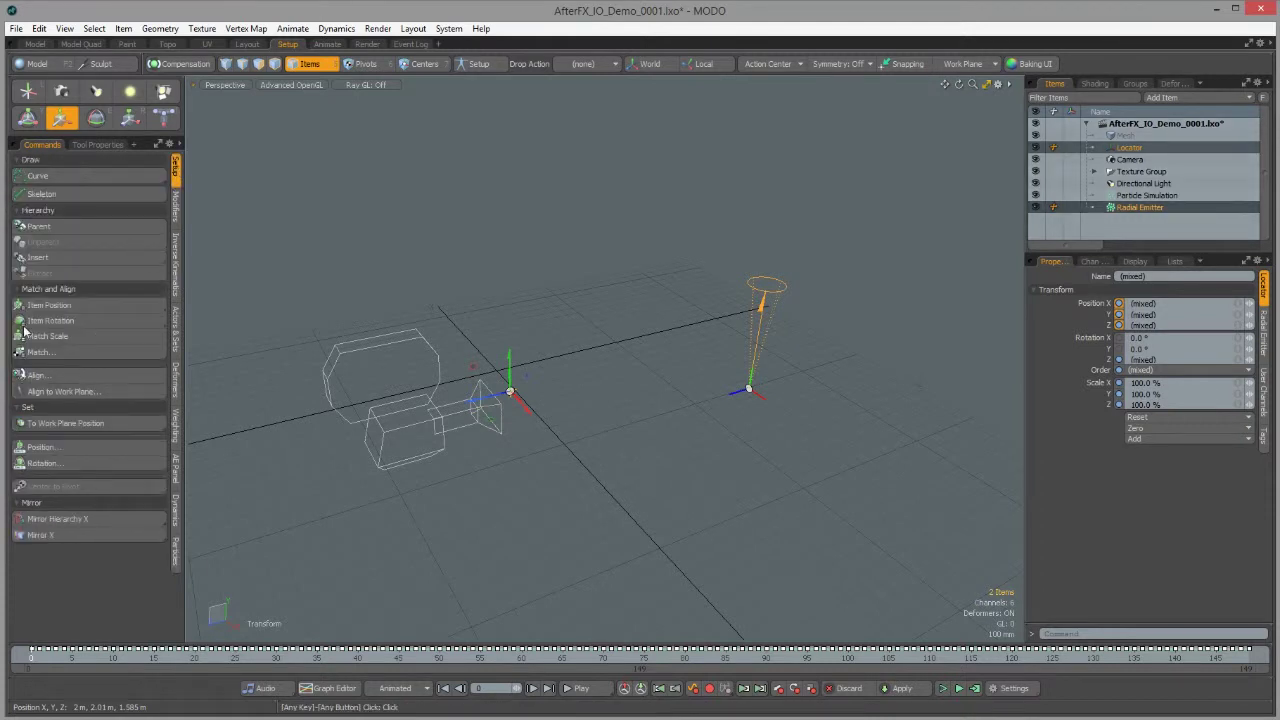
pyautogui.click(69, 310)
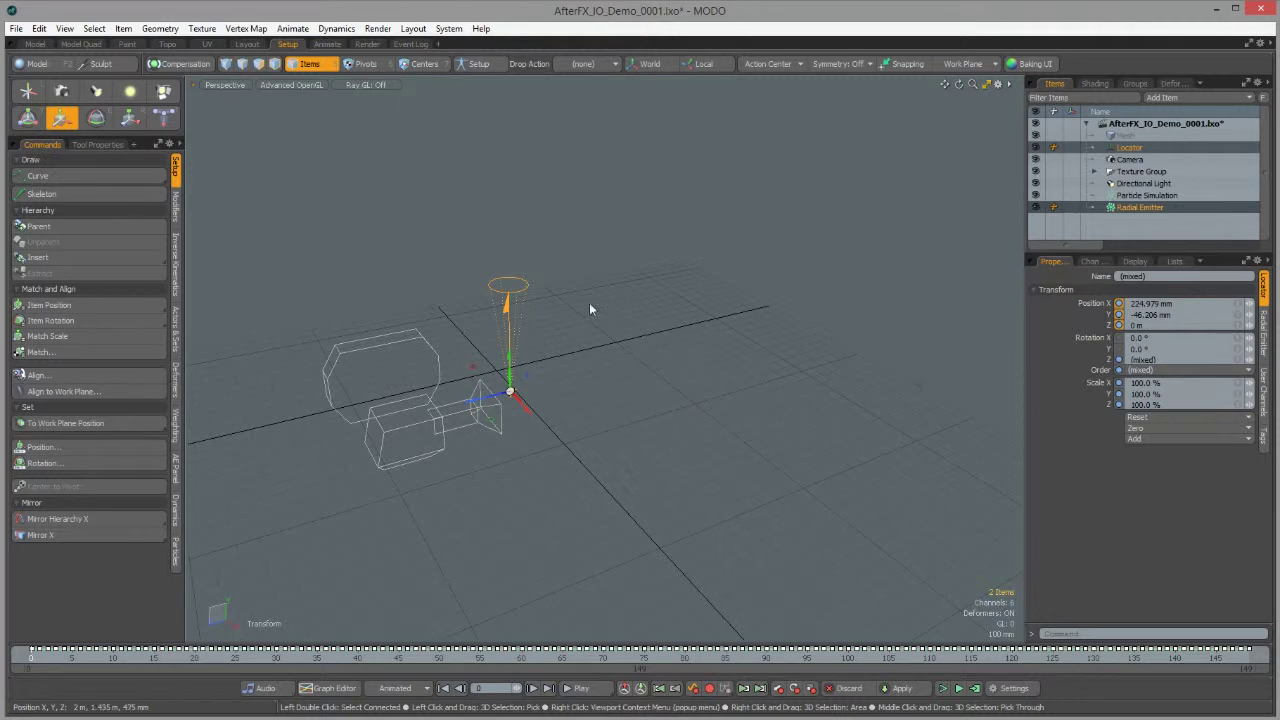
# Step: Parent the Radial Emitter under the Locator and scrub the timeline to check that it follows
pyautogui.click(1139, 209)
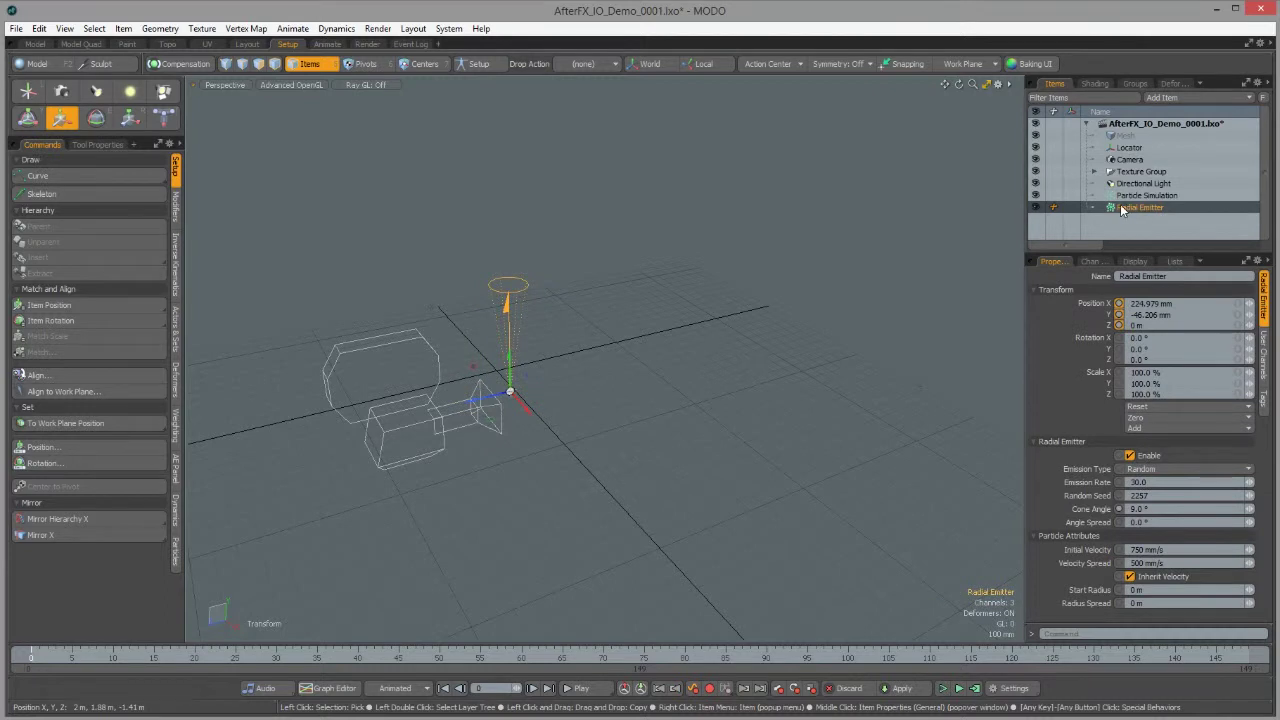
pyautogui.moveTo(1127, 207); pyautogui.dragTo(1122, 150)
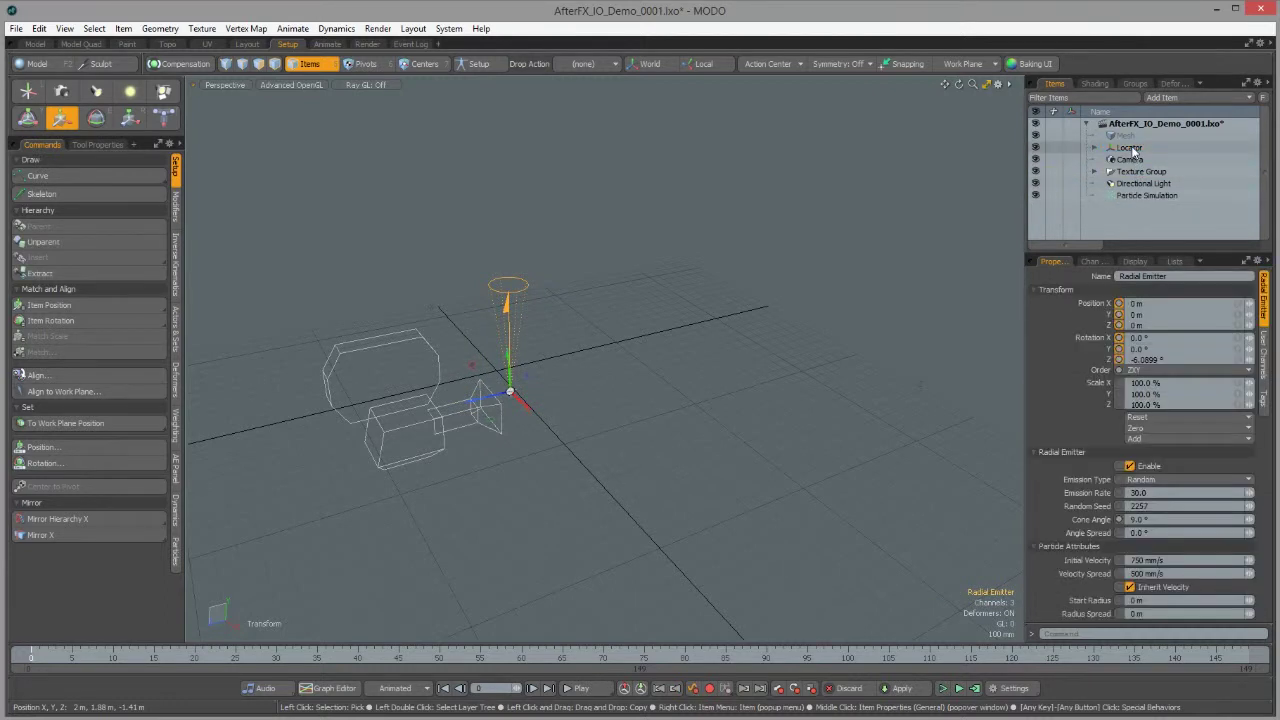
pyautogui.click(1094, 147)
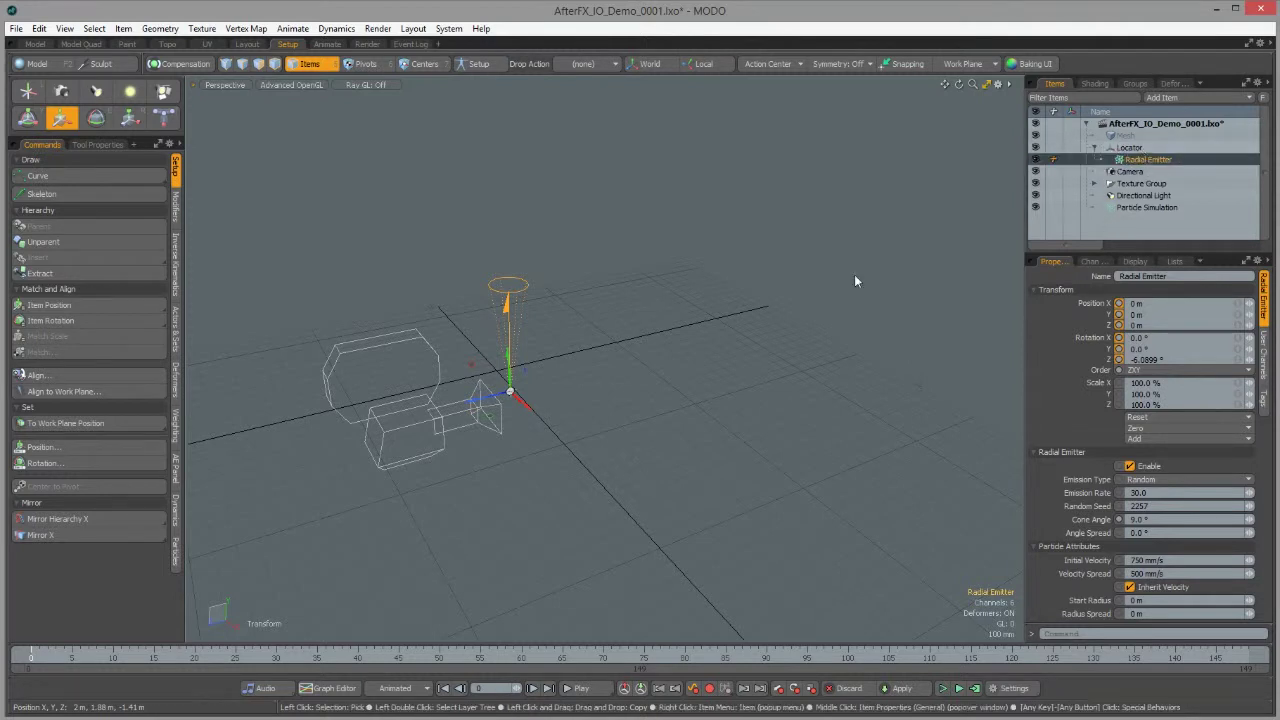
pyautogui.click(62, 662)
pyautogui.moveTo(200, 657)
pyautogui.mouseDown()
pyautogui.moveTo(545, 657)
pyautogui.moveTo(400, 657)
pyautogui.mouseUp()
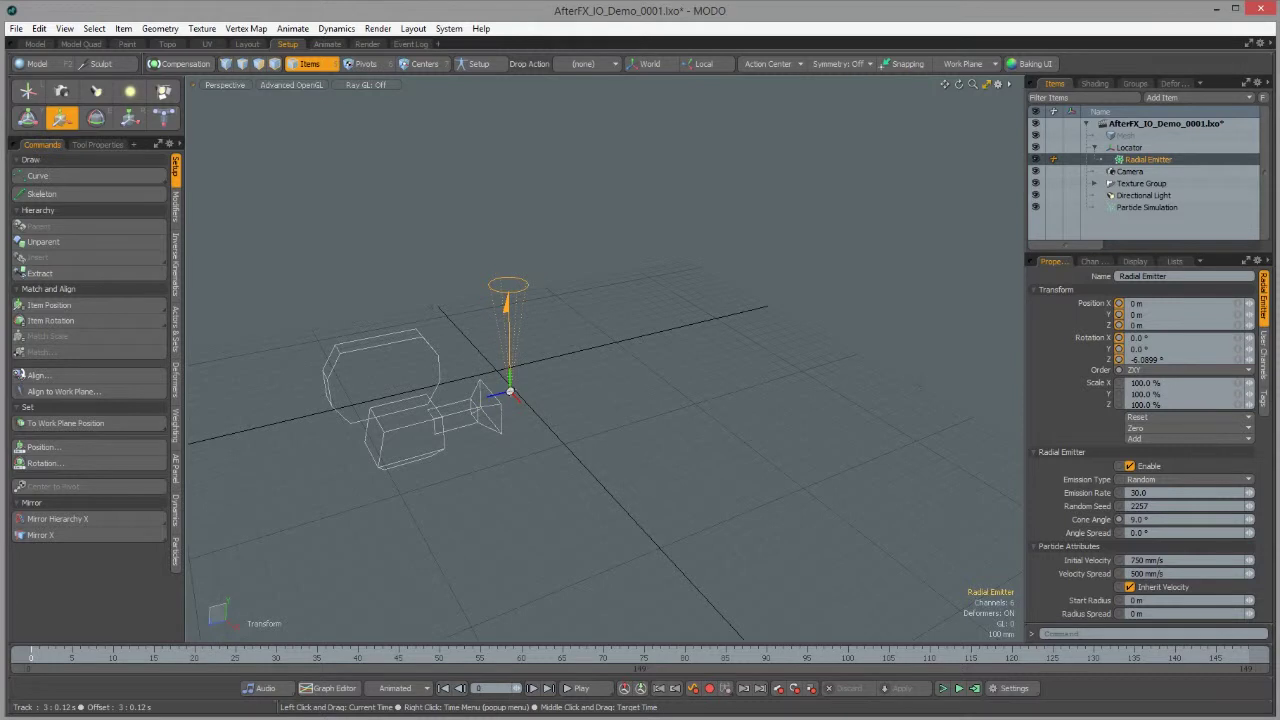
# Step: Rotate the Radial Emitter to -15.7° in Y and set its X rotation to 90° so it points towards the camera
pyautogui.scroll(5, 489, 366)
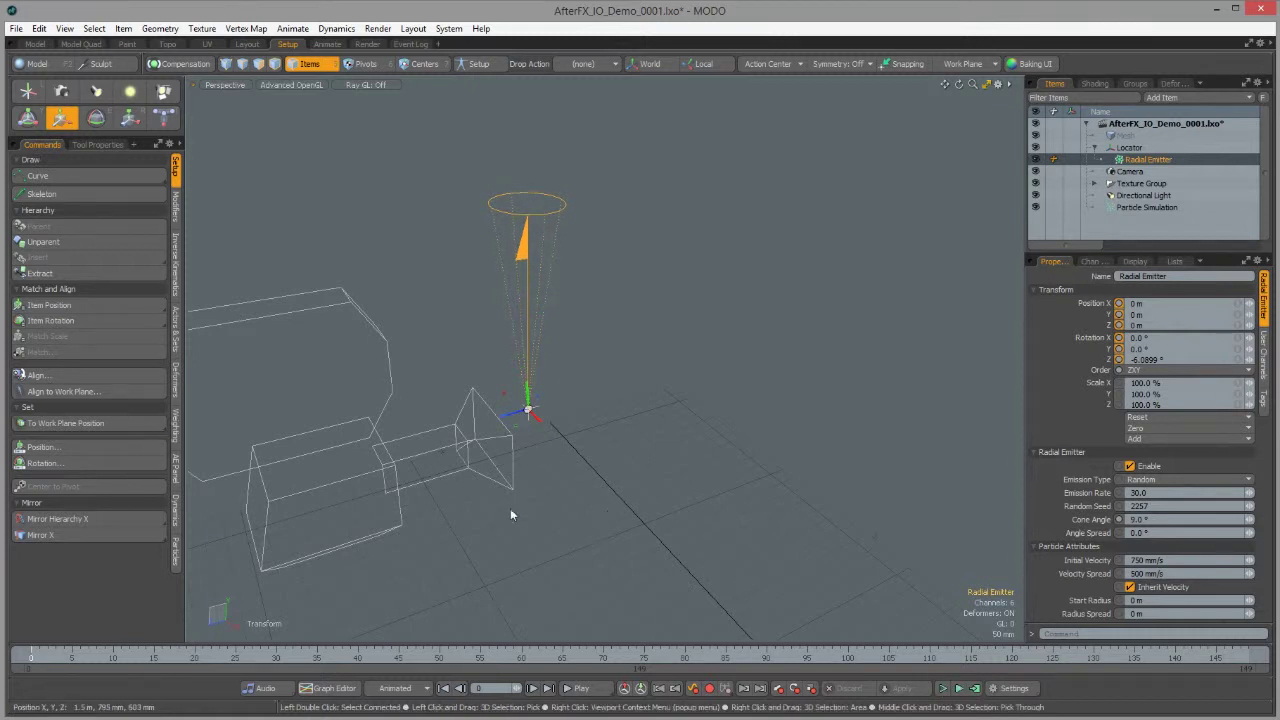
pyautogui.keyDown('alt'); pyautogui.moveTo(748, 358); pyautogui.dragTo(780, 320); pyautogui.keyUp('alt')
pyautogui.moveTo(960, 84); pyautogui.dragTo(918, 95)
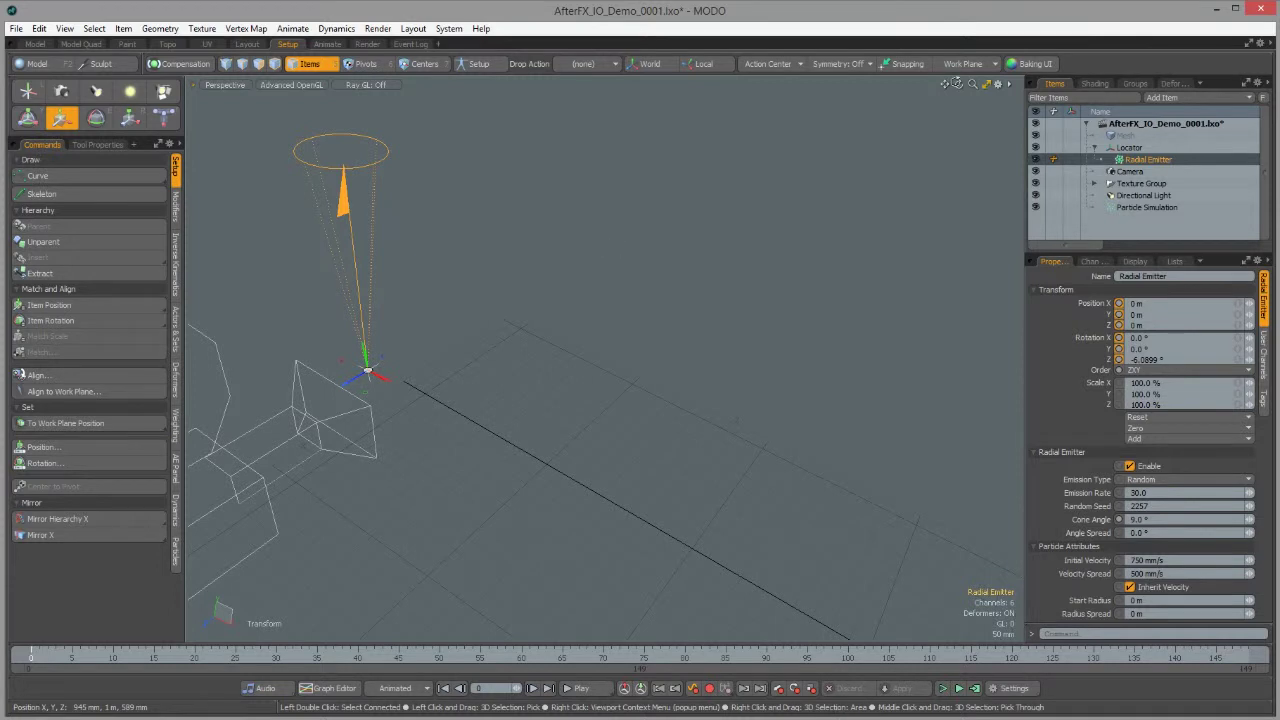
pyautogui.click(985, 83)
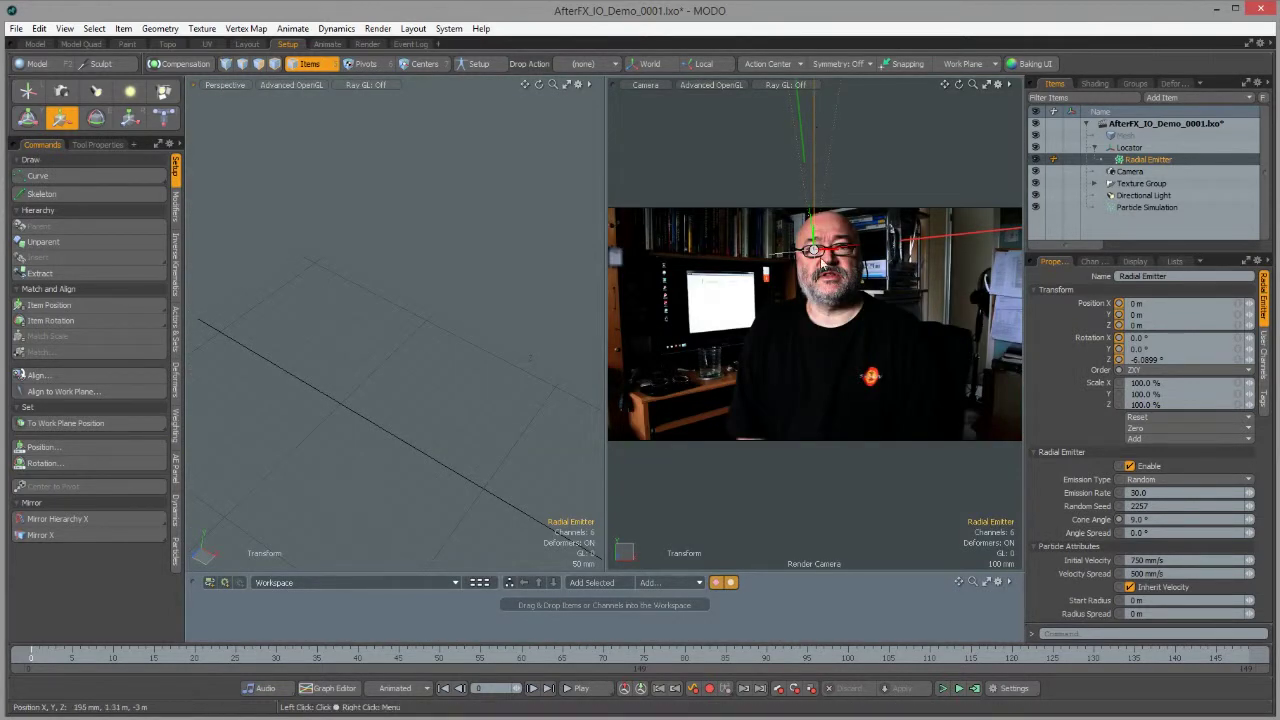
pyautogui.keyDown('alt'); pyautogui.keyDown('shift'); pyautogui.moveTo(432, 440); pyautogui.dragTo(594, 378); pyautogui.keyUp('shift'); pyautogui.keyUp('alt')
pyautogui.keyDown('alt'); pyautogui.keyDown('shift'); pyautogui.moveTo(672, 371); pyautogui.dragTo(773, 264); pyautogui.keyUp('shift'); pyautogui.keyUp('alt')
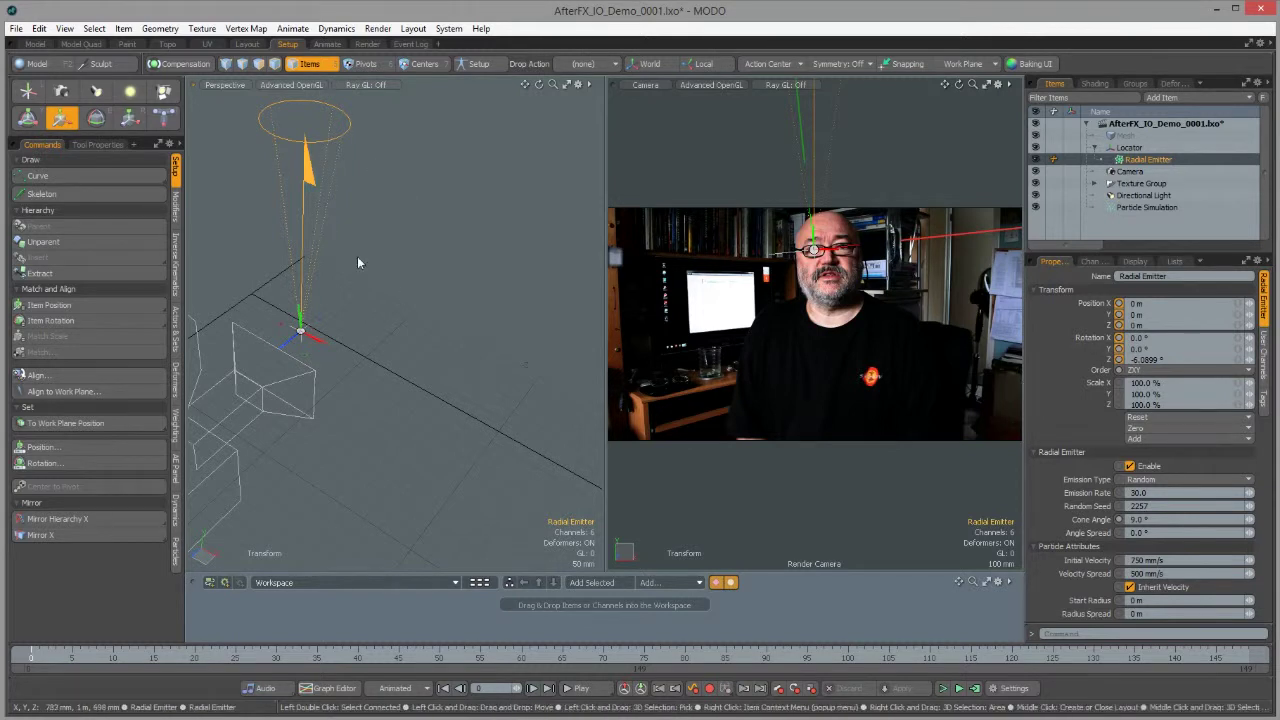
pyautogui.click(95, 117)
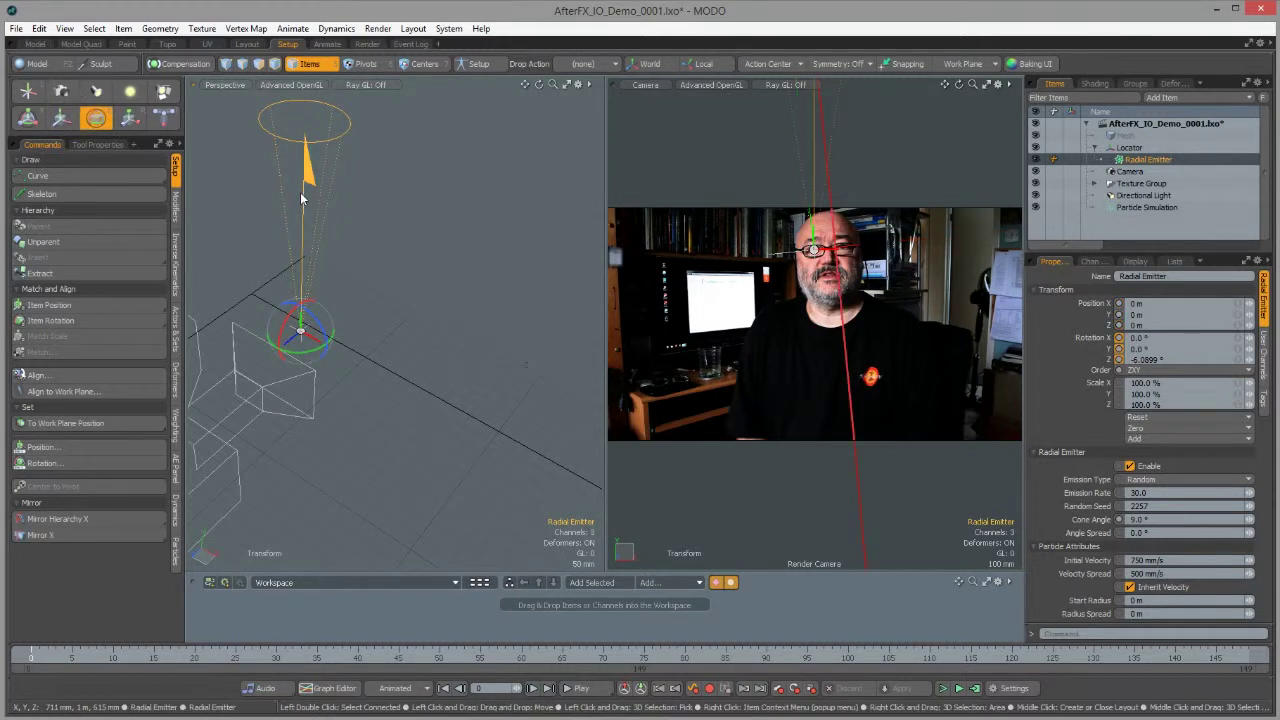
pyautogui.moveTo(290, 315); pyautogui.dragTo(263, 324)
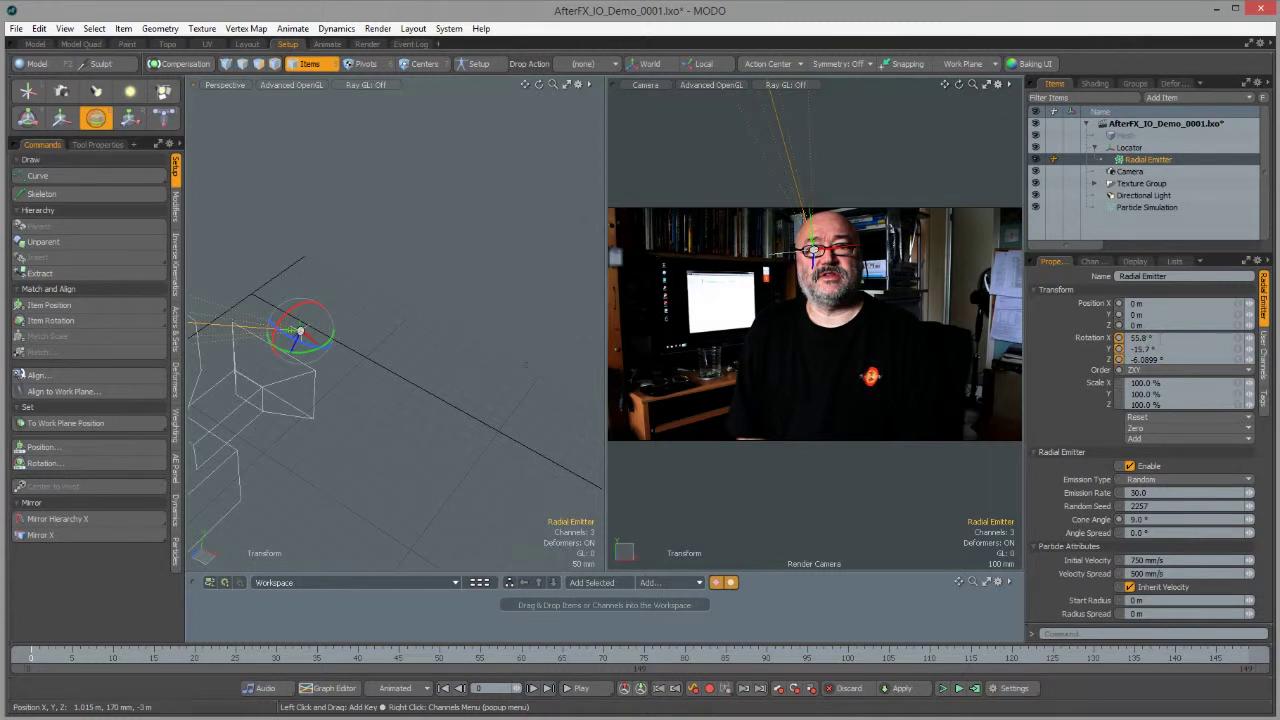
pyautogui.write('0')
pyautogui.press('Return')
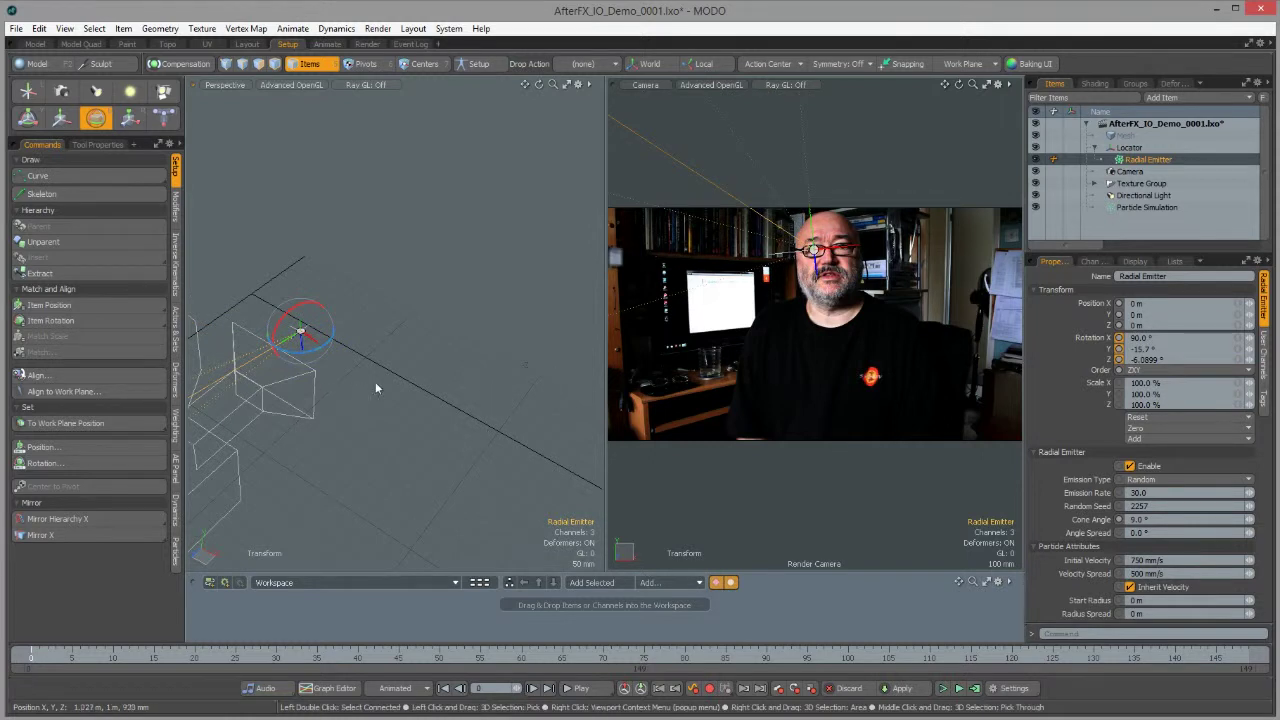
# Step: Play the animation to check the rotated emitter against the footage, return to frame 0 and maximize the Camera view
pyautogui.press('space')
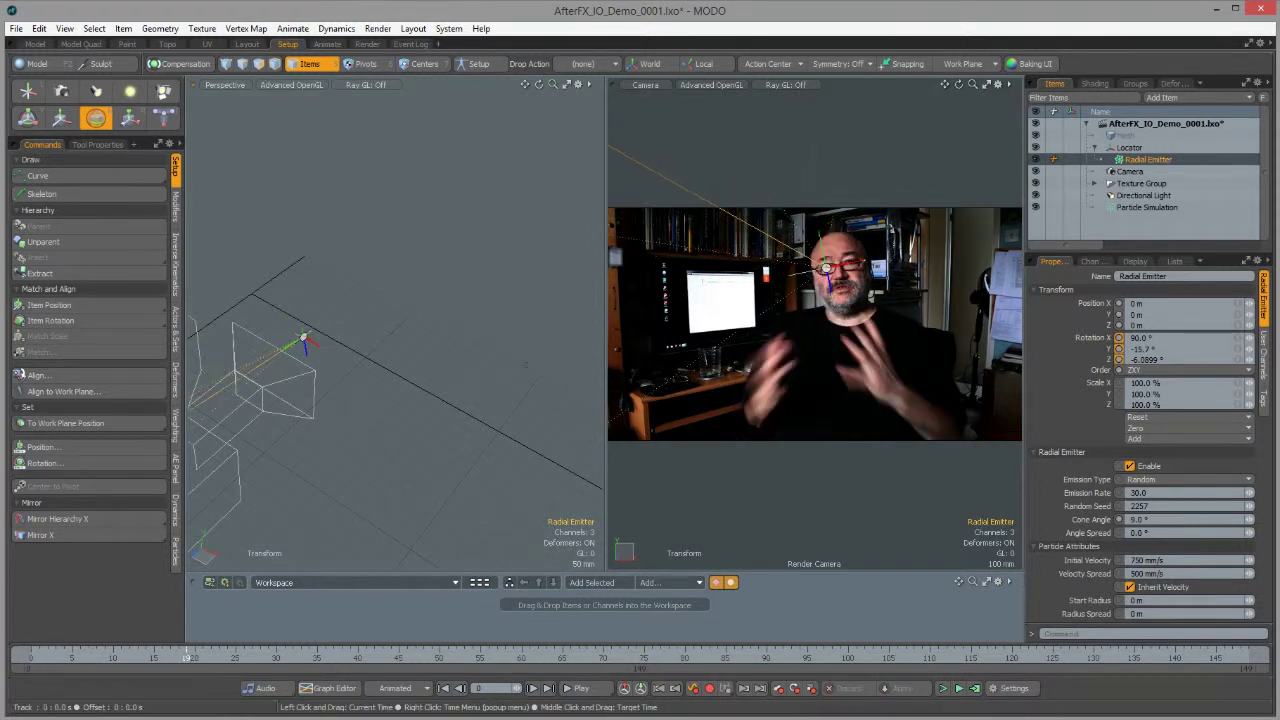
pyautogui.press('e')
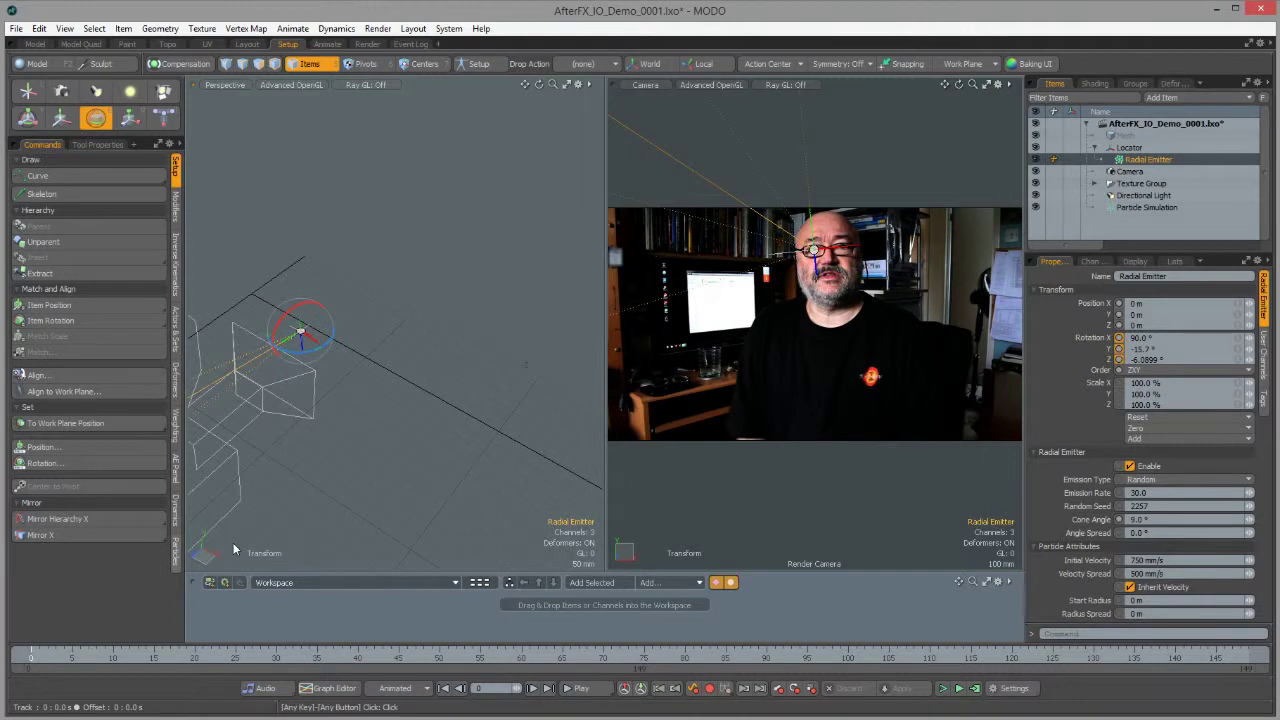
pyautogui.click(985, 86)
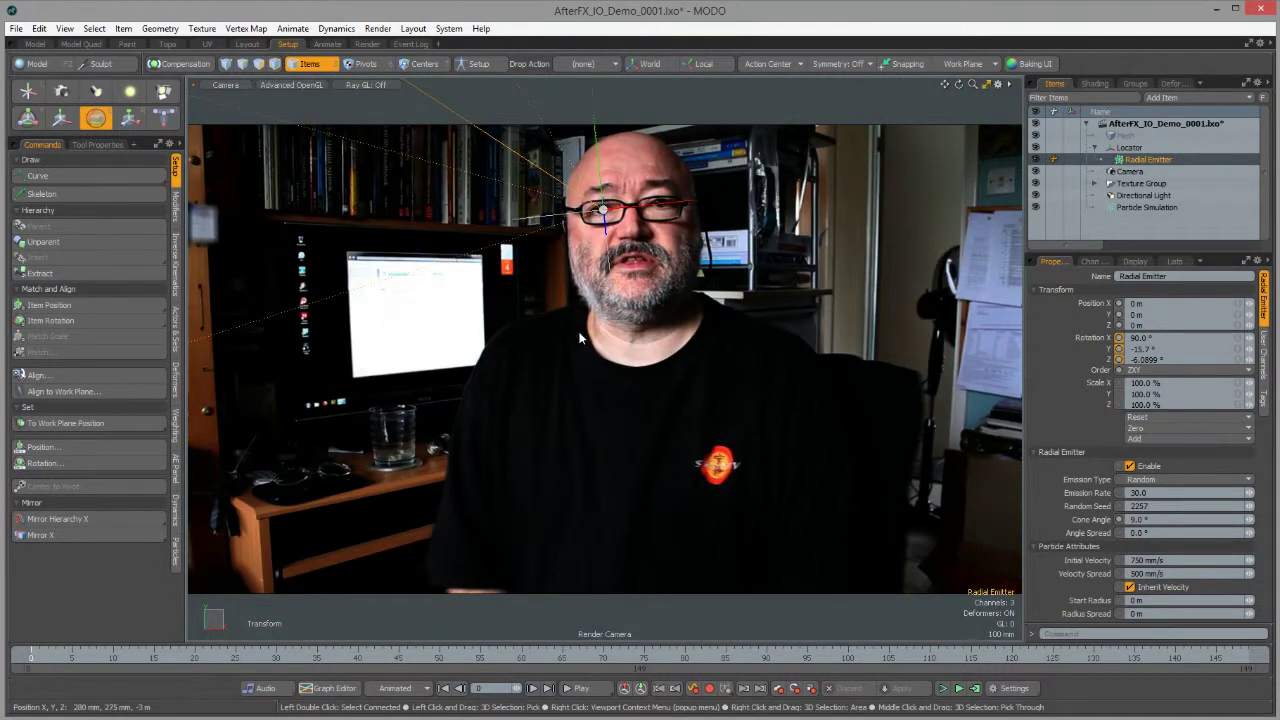
# Step: Play the animation to check that the emitter follows the footage, stop it and return to frame 0
pyautogui.click(578, 688)
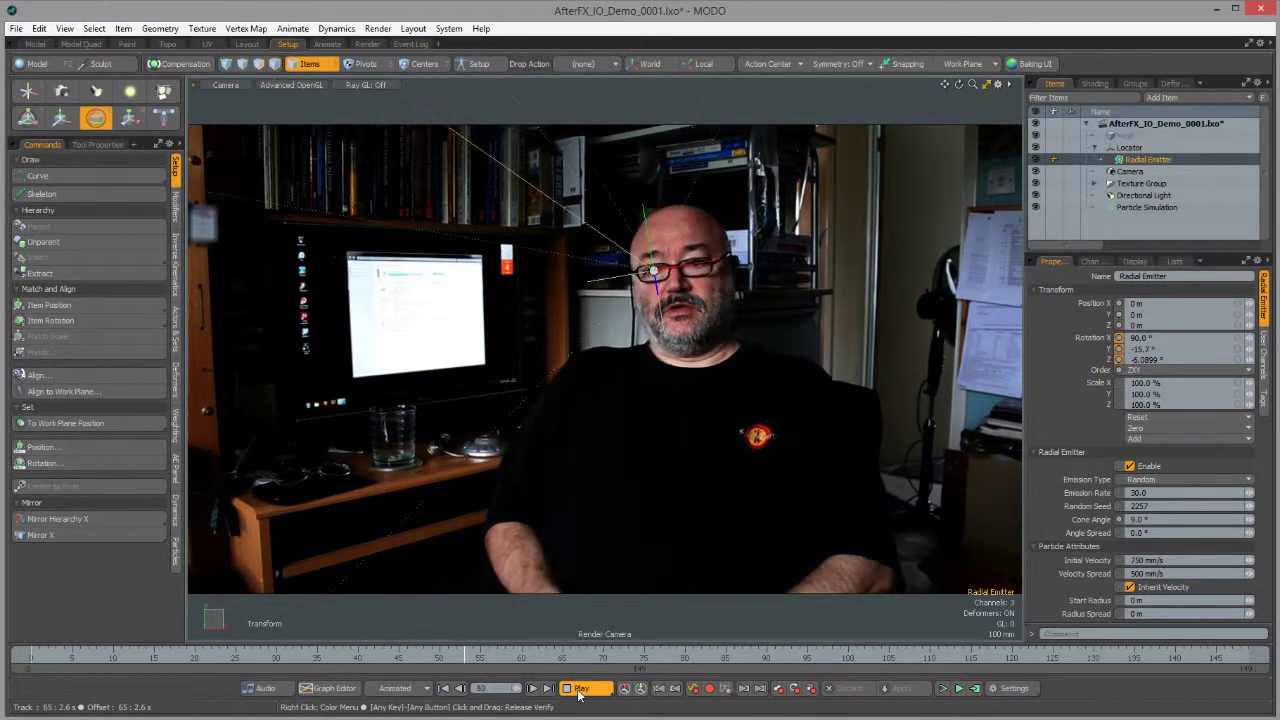
pyautogui.press('space')
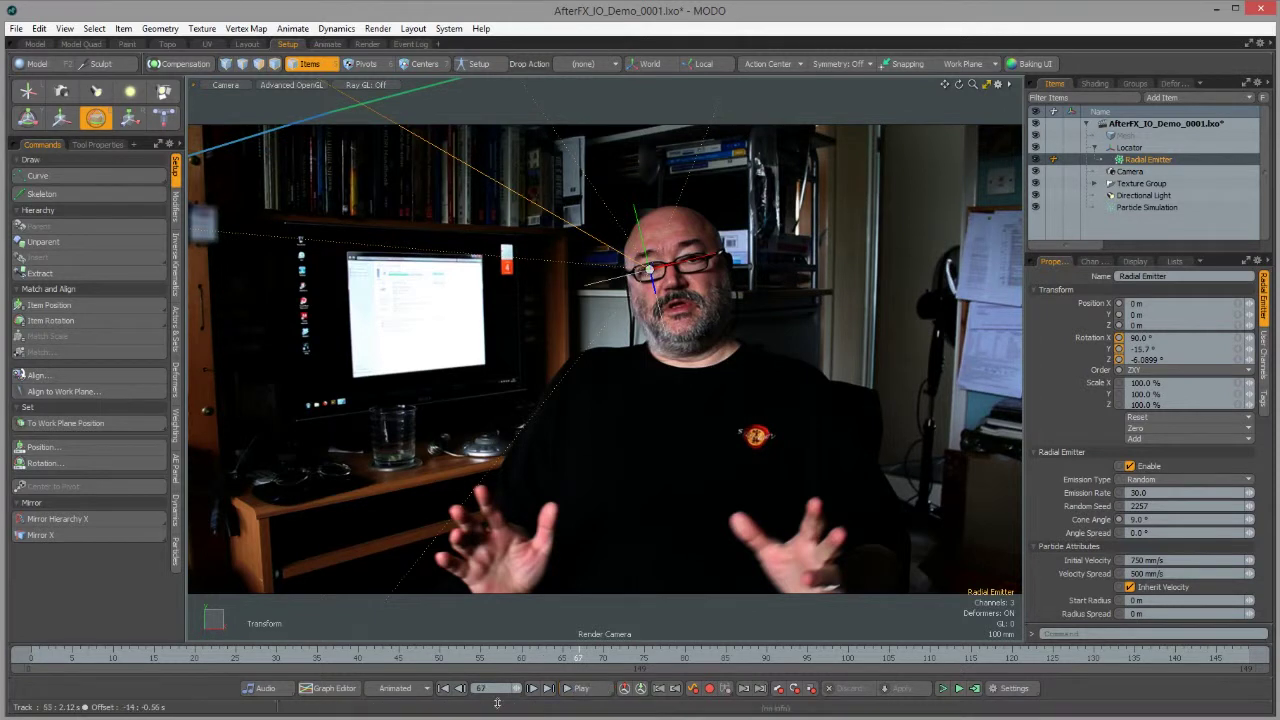
pyautogui.click(443, 689)
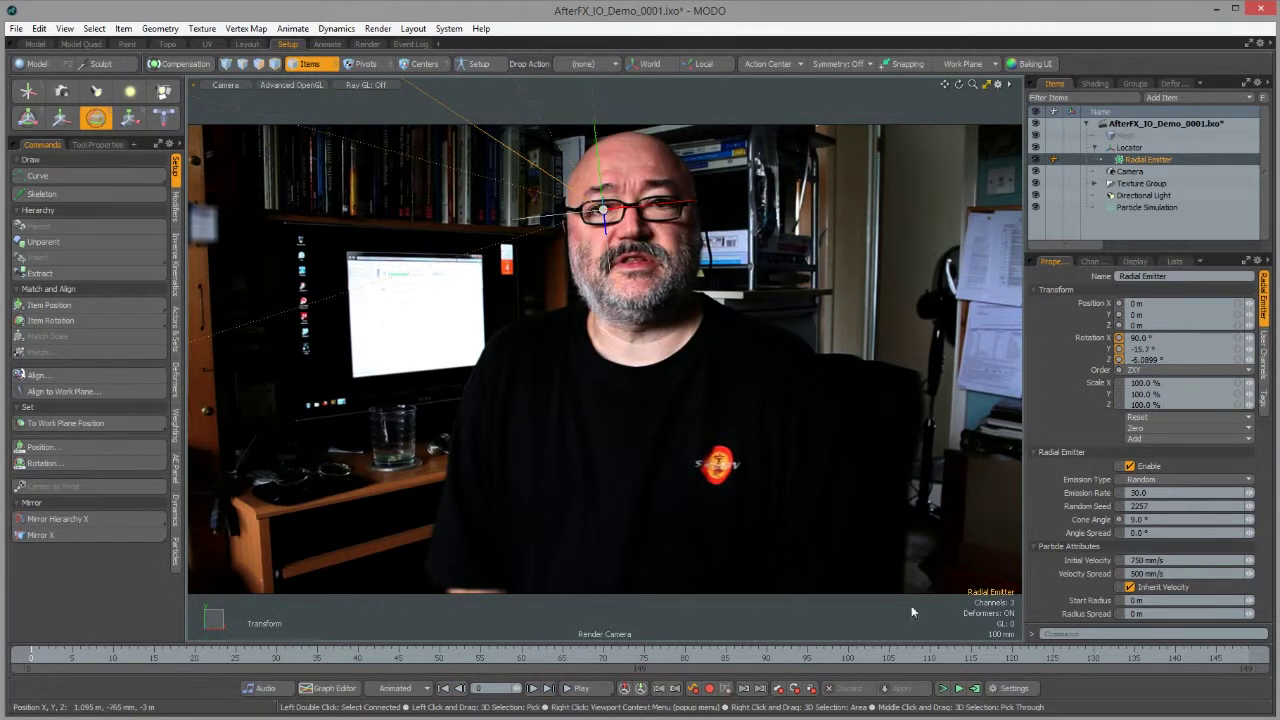
# Step: Run the particle simulation interactively from frame 0 to preview how the Radial Emitter shoots particles, stopping and restarting it
pyautogui.click(944, 689)
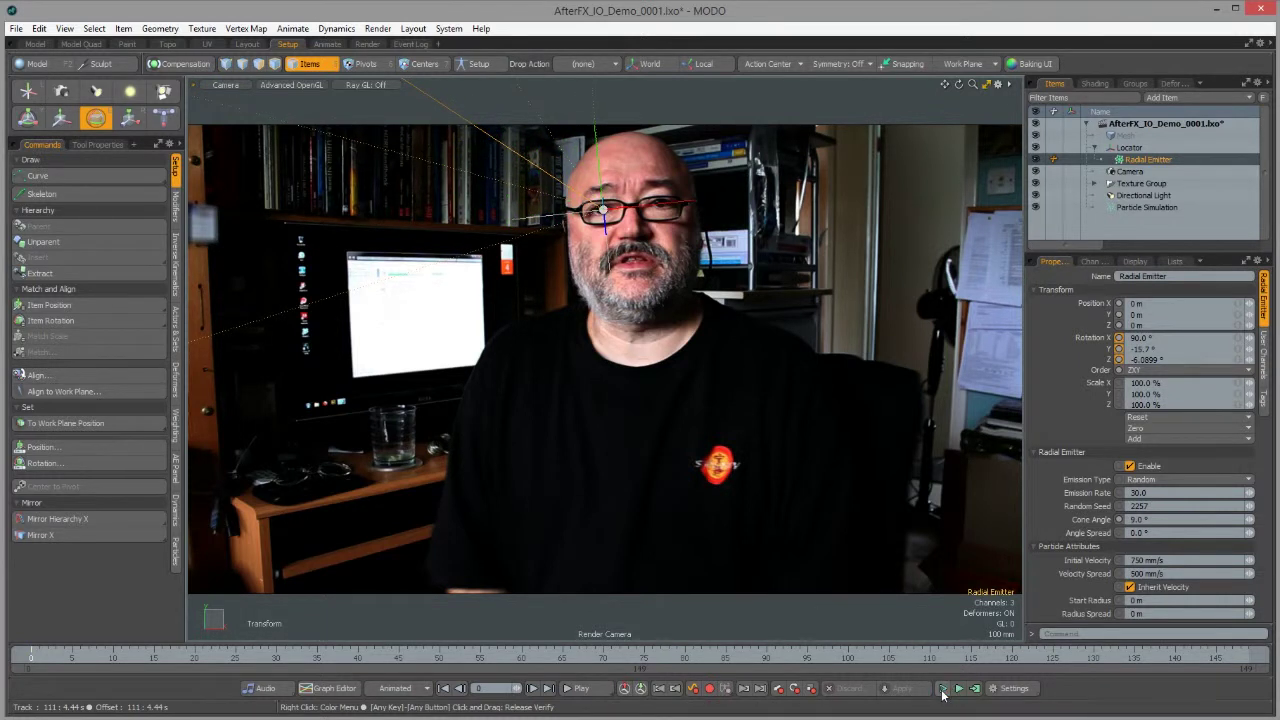
pyautogui.click(942, 689)
pyautogui.click(958, 689)
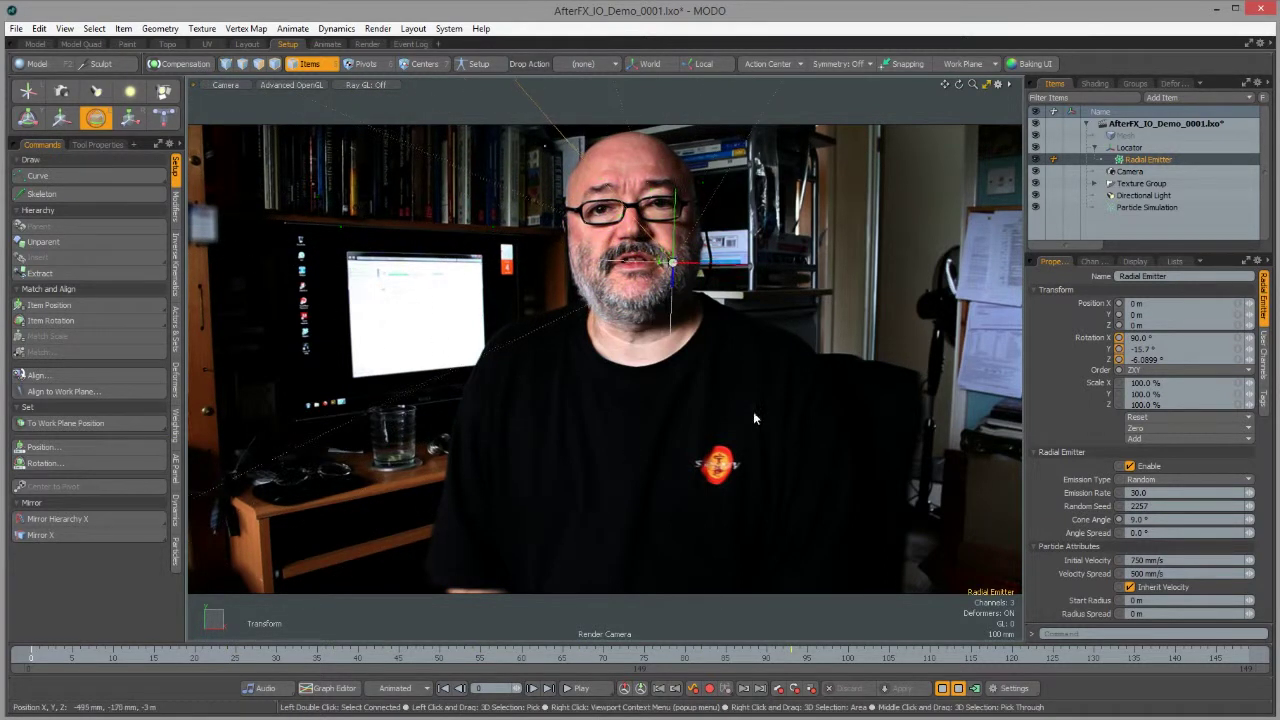
pyautogui.click(955, 692)
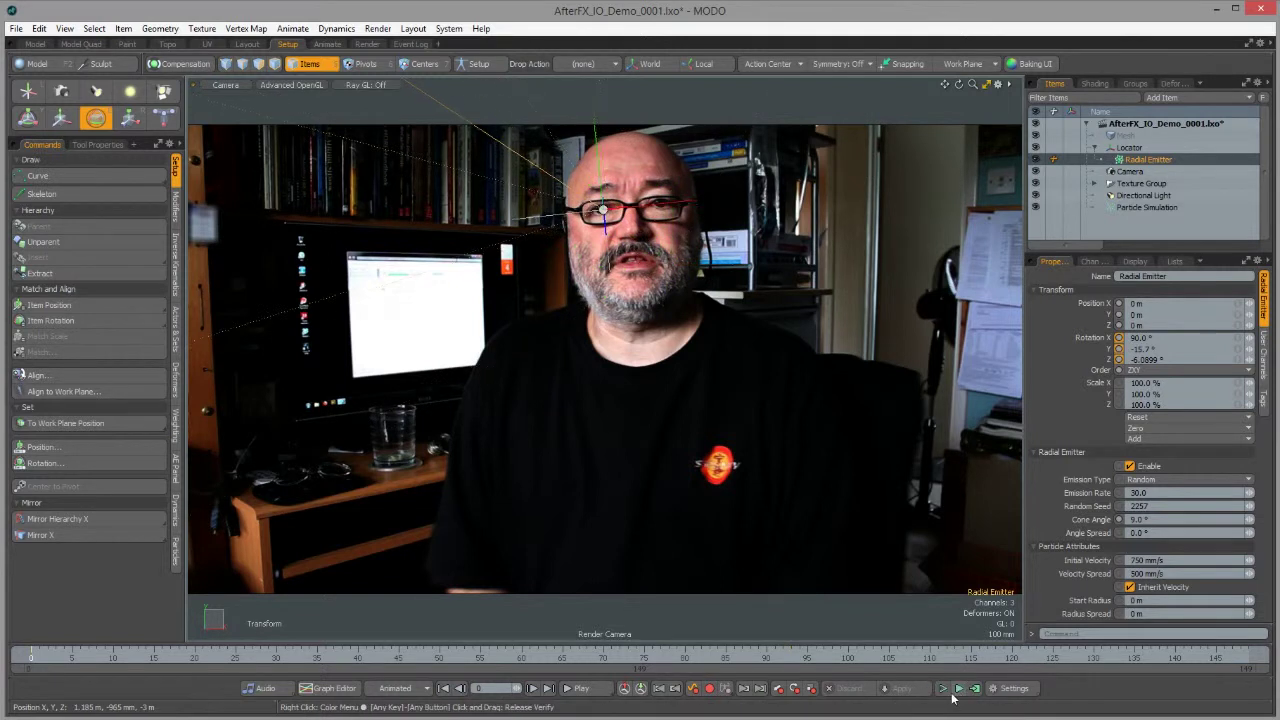
pyautogui.click(958, 689)
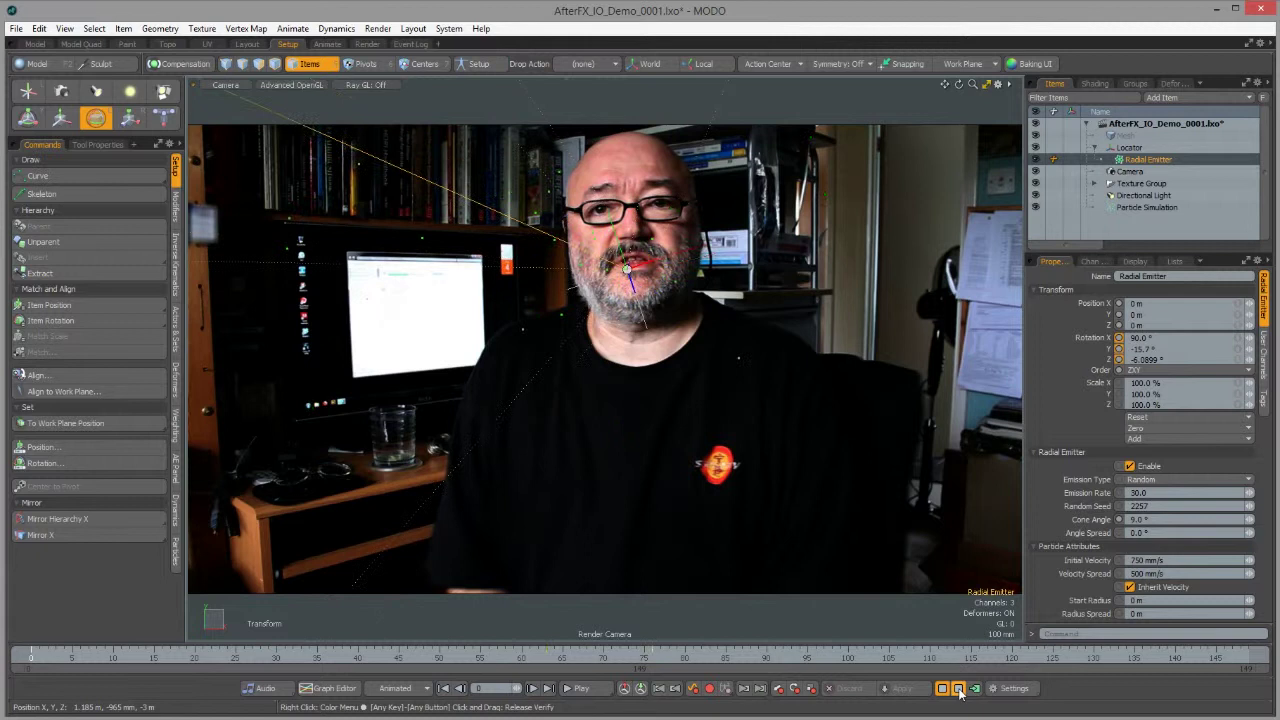
pyautogui.click(958, 690)
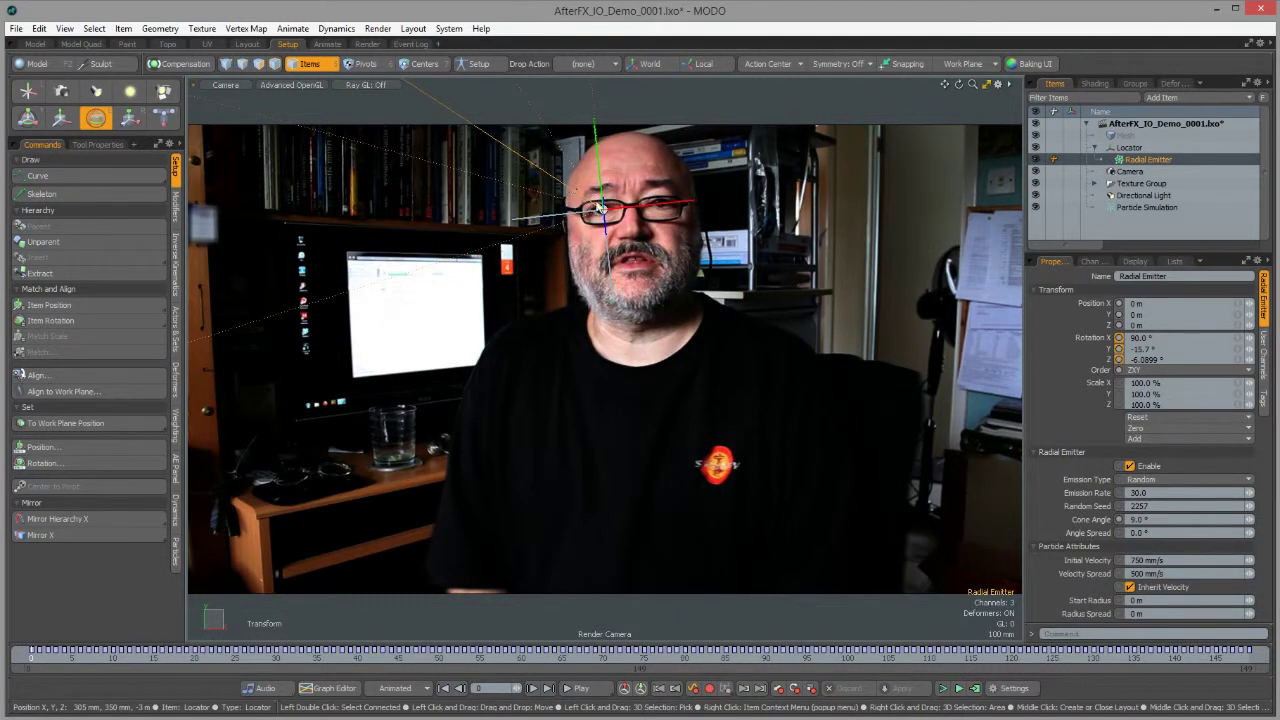
# Step: With the simulation running, set the Radial Emitter's Emission Rate to 300 and its Initial Velocity to 100 mm/s
pyautogui.click(943, 688)
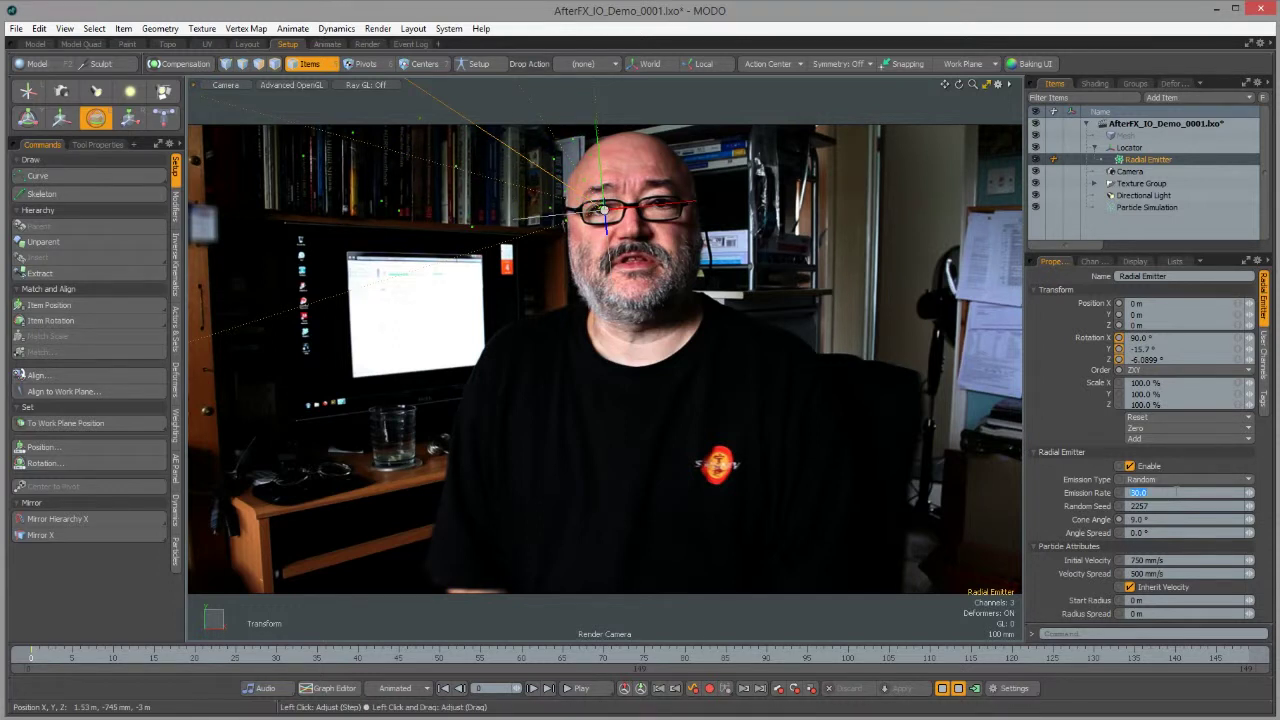
pyautogui.write('00')
pyautogui.press('Return')
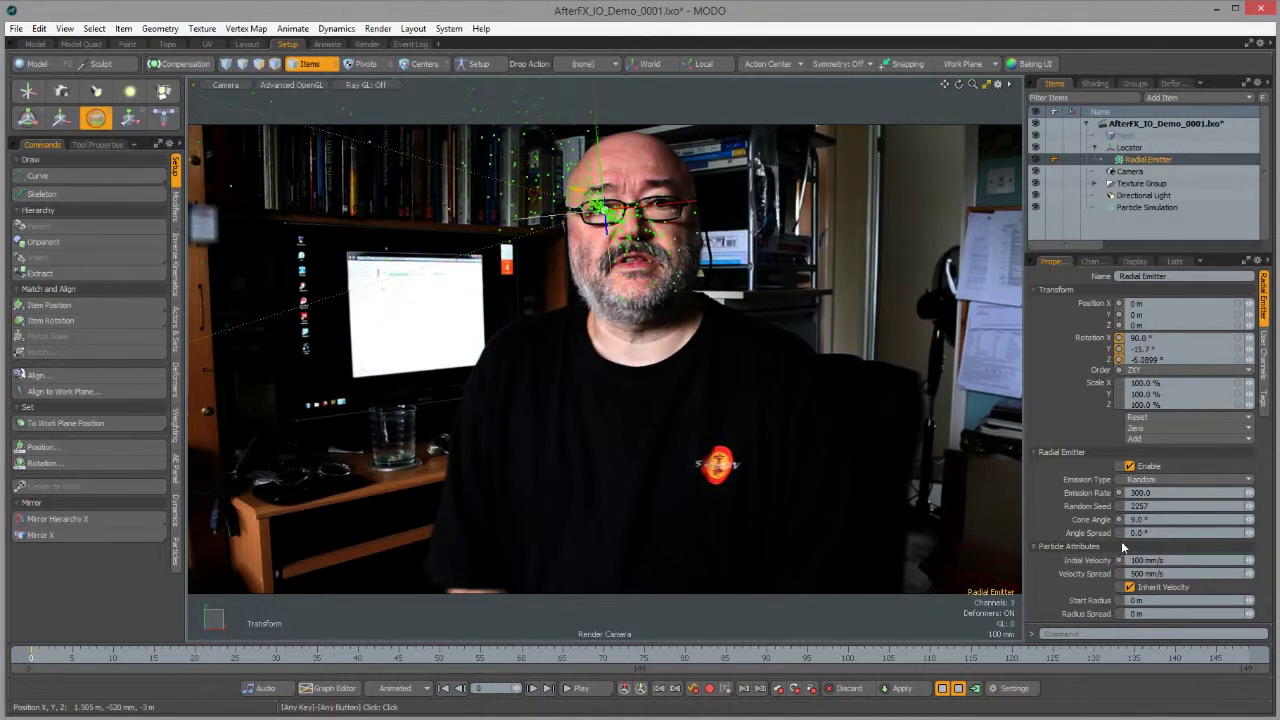
# Step: Set the Radial Emitter's Velocity Spread to 50 mm/s and restart the live simulation to check the spray
pyautogui.doubleClick(1150, 573)
pyautogui.write('500')
pyautogui.press('Return')
pyautogui.doubleClick(1150, 573)
pyautogui.write('50')
pyautogui.press('Return')
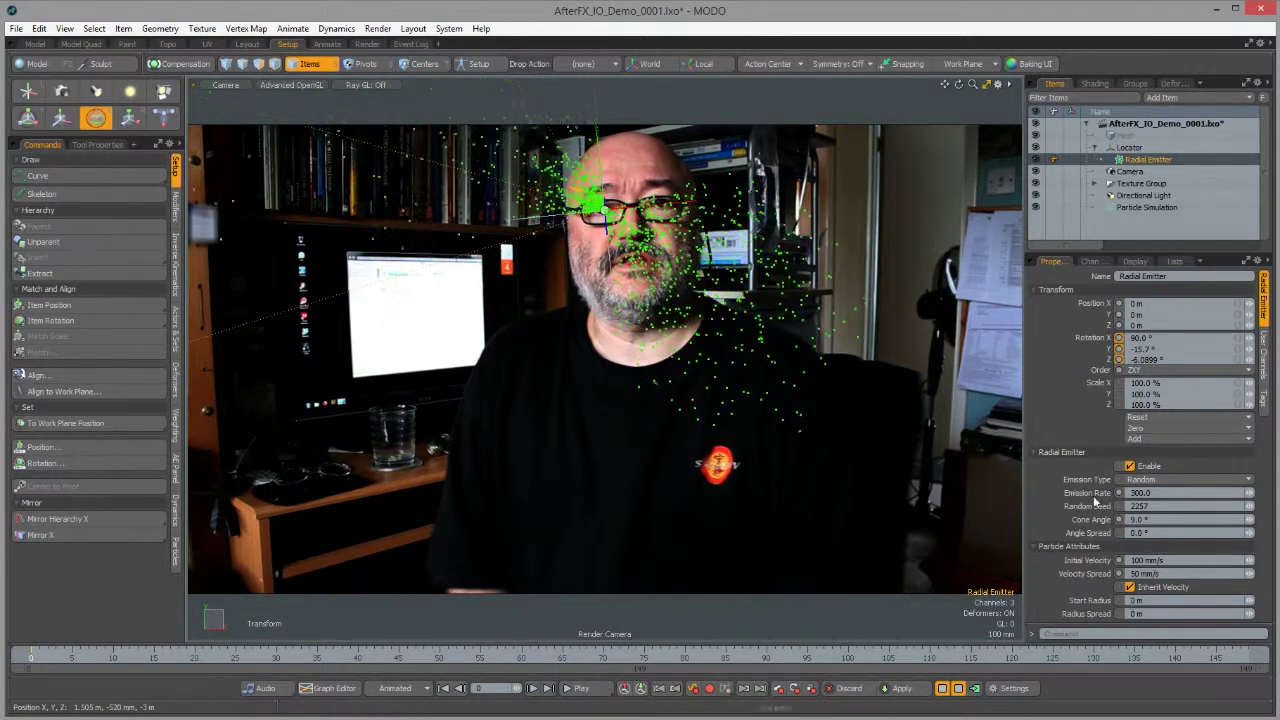
pyautogui.click(942, 689)
pyautogui.click(945, 694)
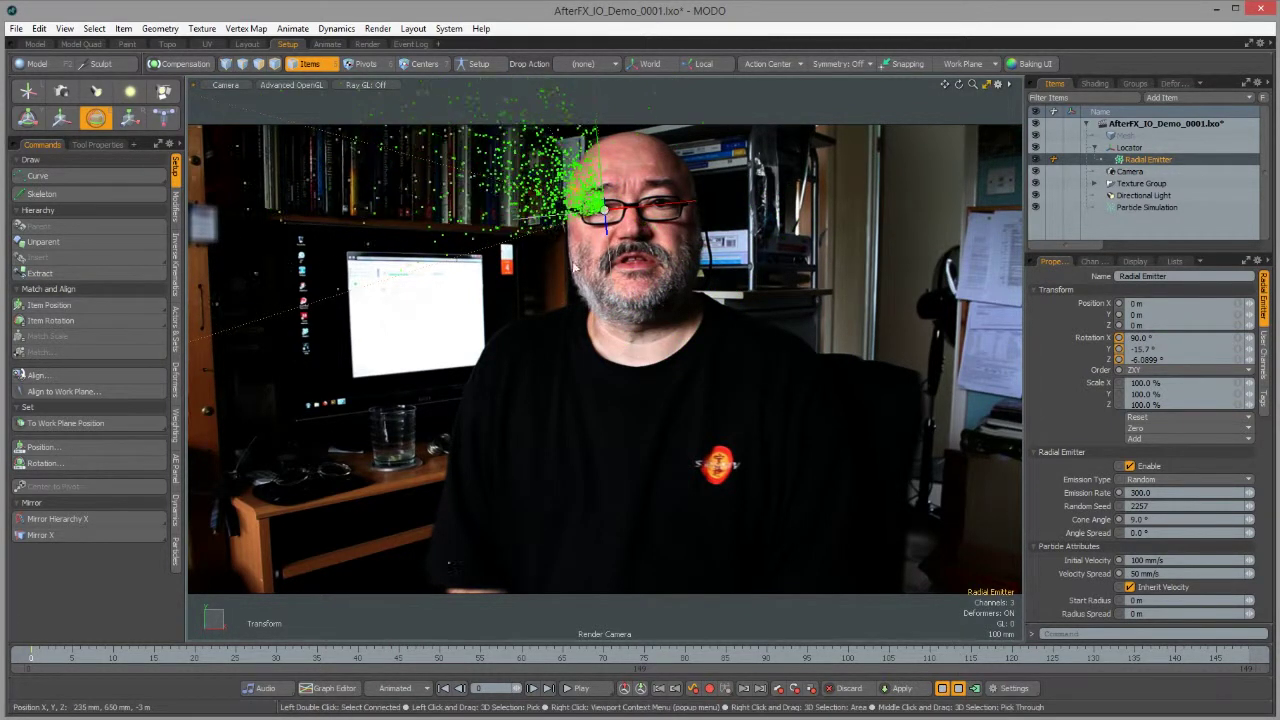
pyautogui.click(945, 689)
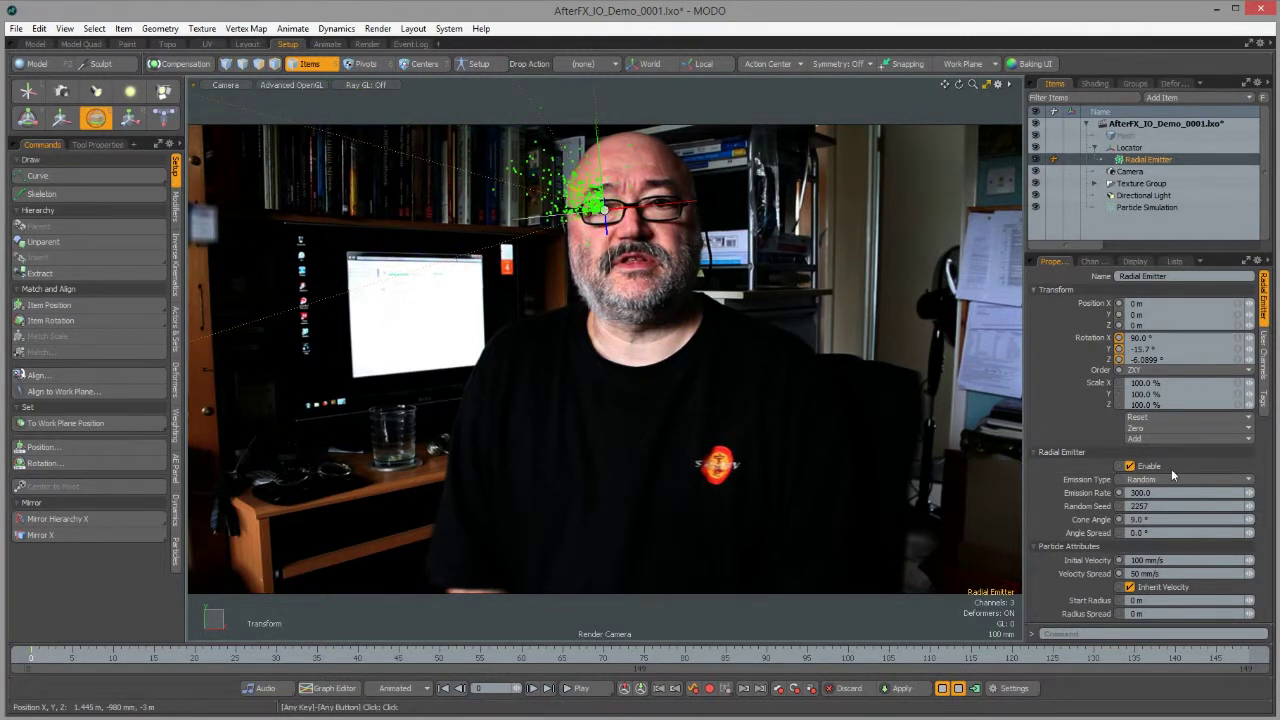
# Step: Set the Particle Simulation item's Maximum Age to 10 and rerun the live simulation
pyautogui.click(1145, 208)
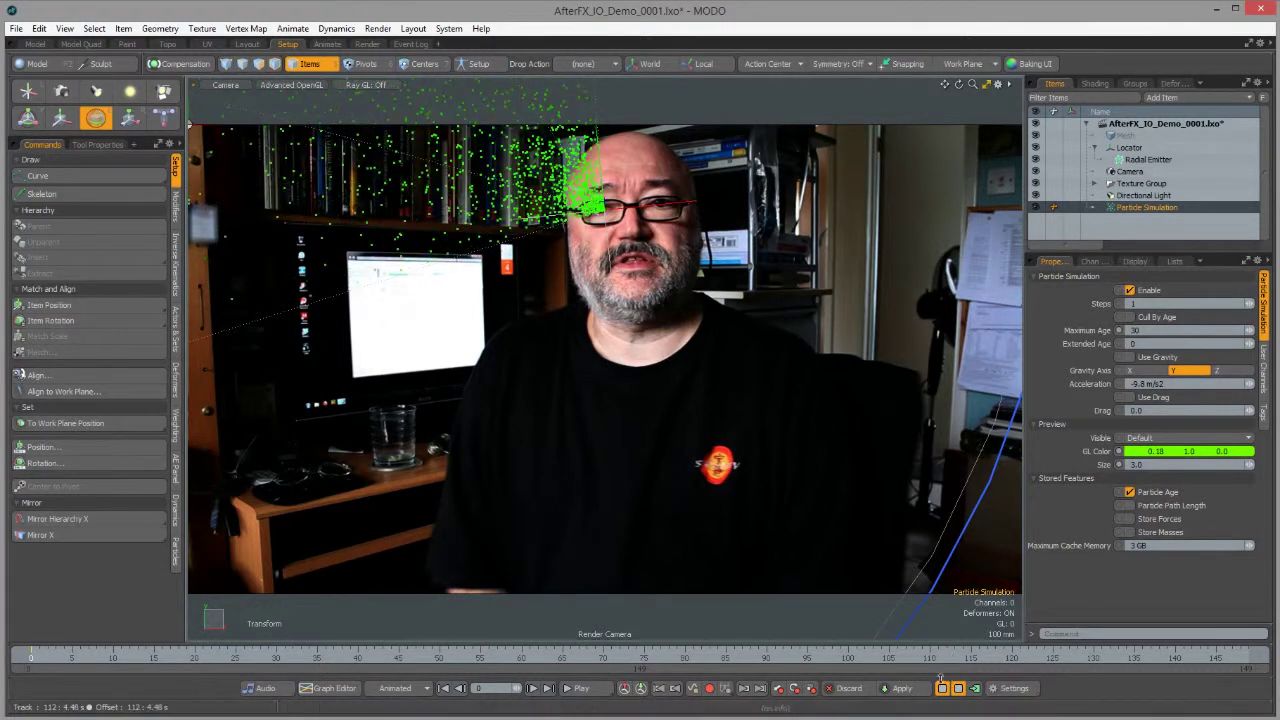
pyautogui.click(942, 688)
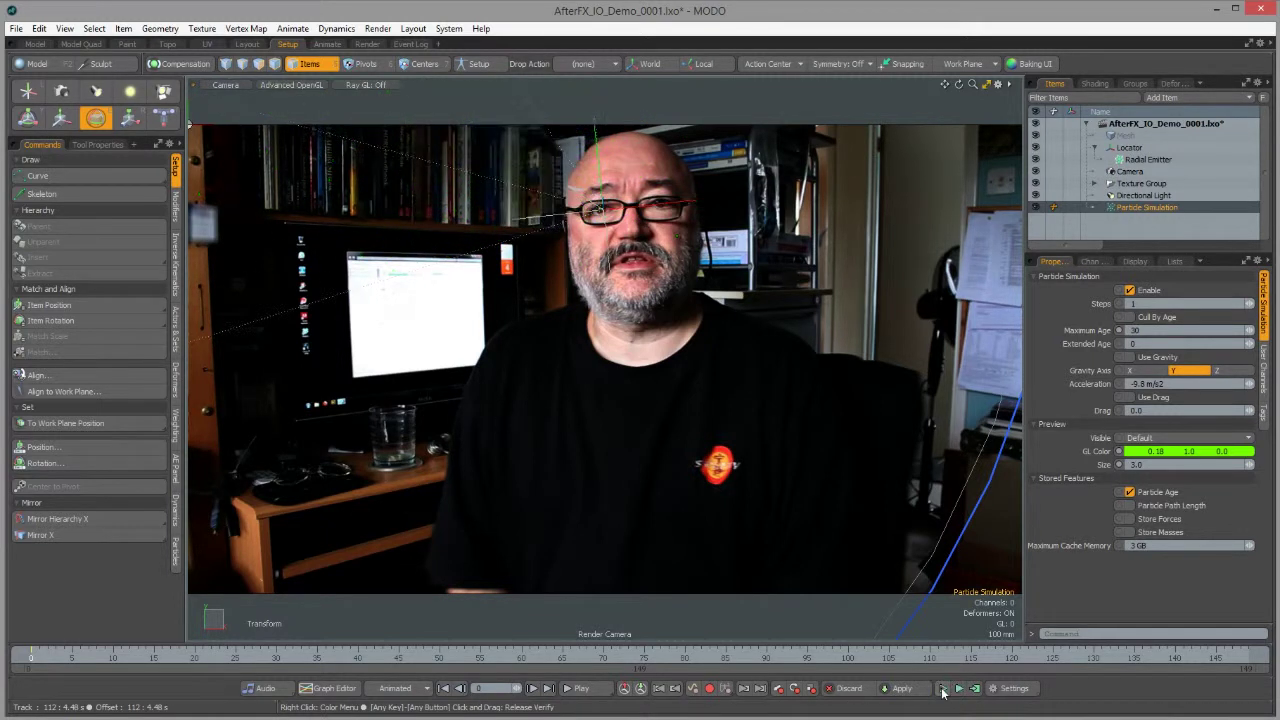
pyautogui.click(942, 688)
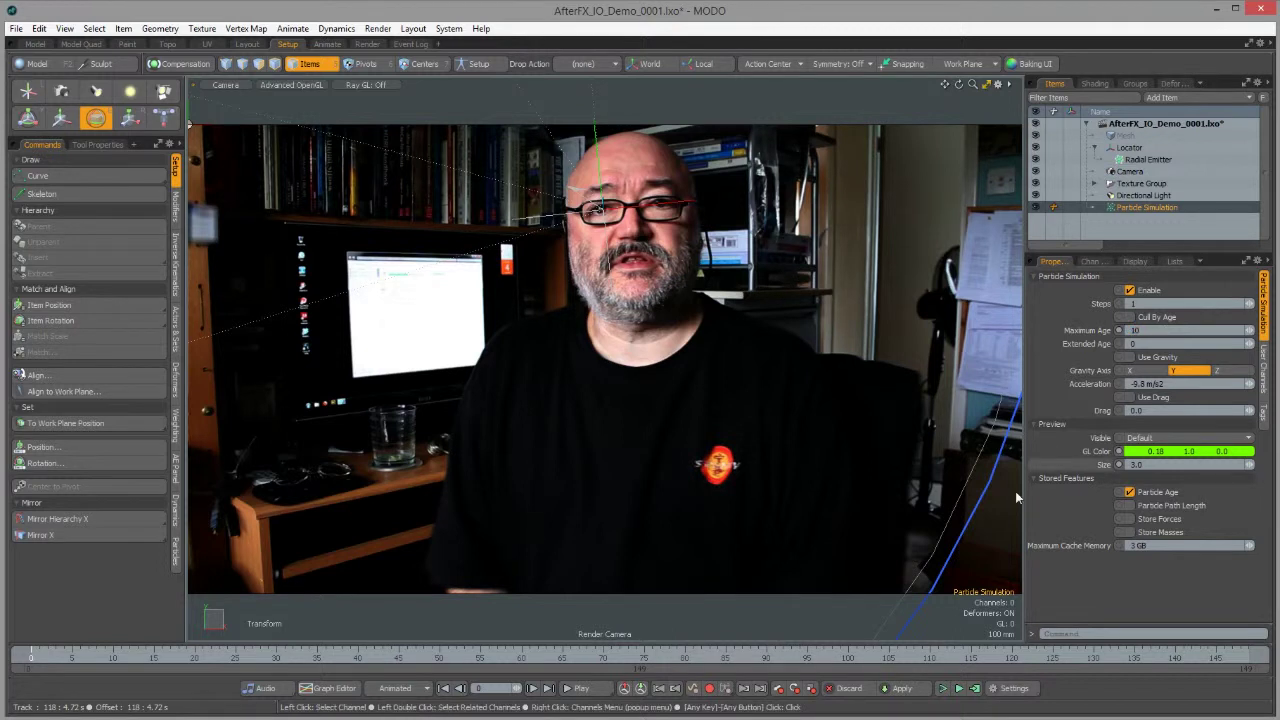
pyautogui.click(942, 688)
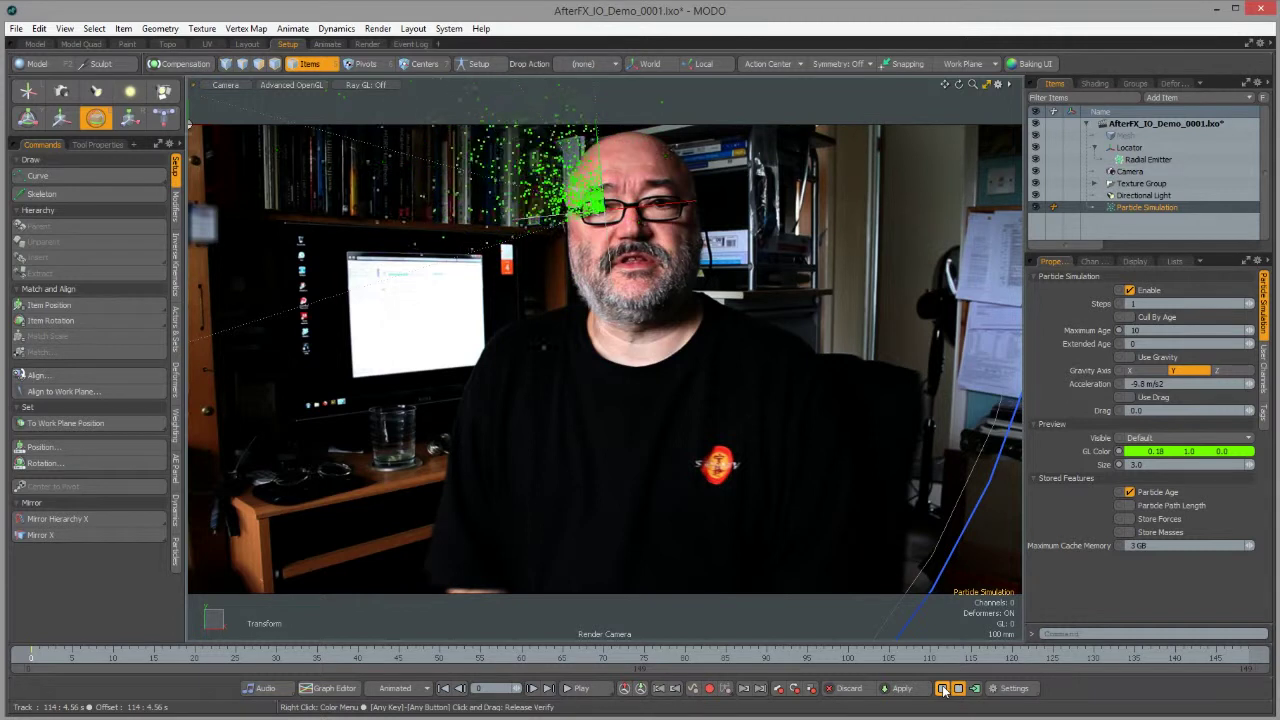
pyautogui.click(942, 688)
pyautogui.click(942, 688)
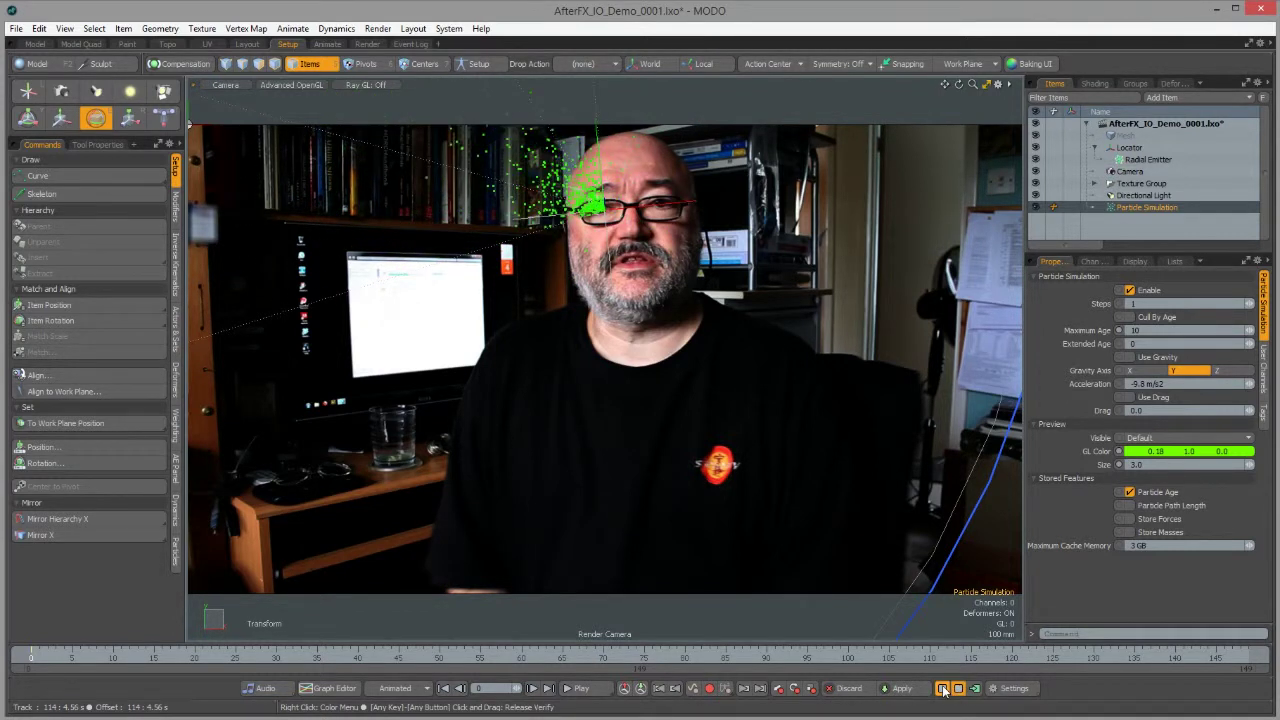
# Step: Enable Cull By Age on the Particle Simulation item, set its Maximum Age to 30 and rerun the live simulation
pyautogui.click(942, 688)
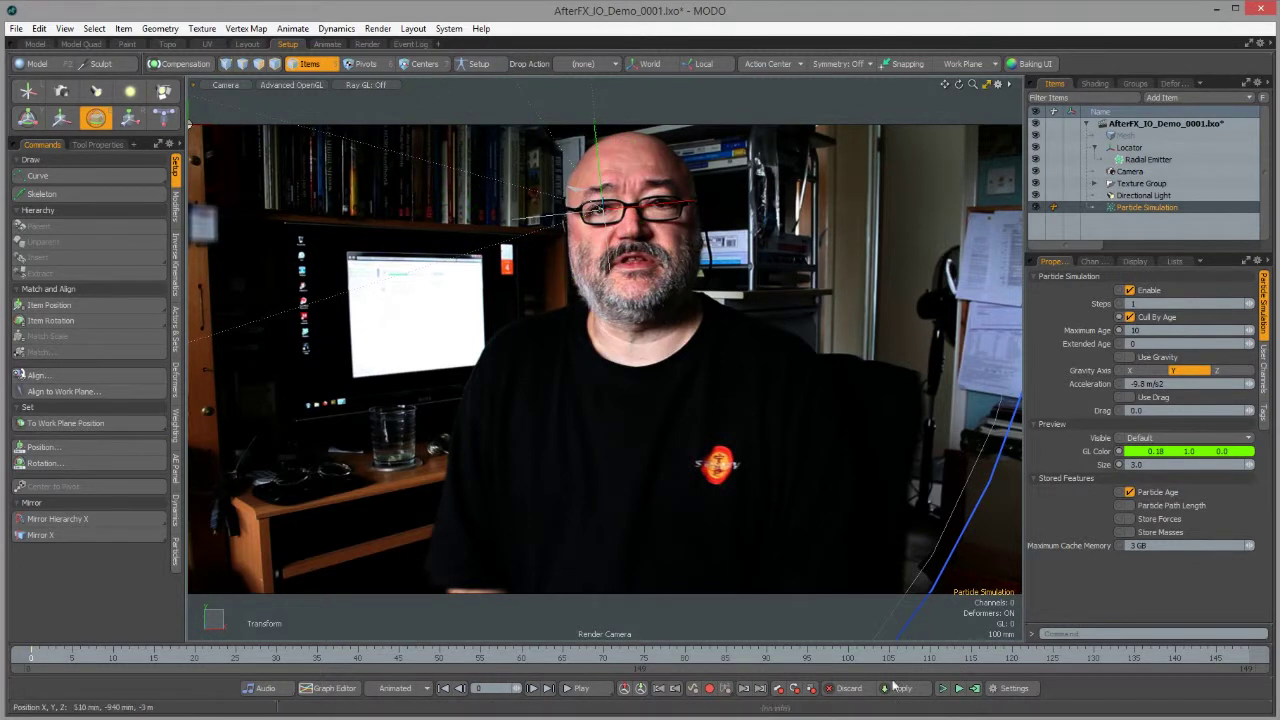
pyautogui.click(942, 688)
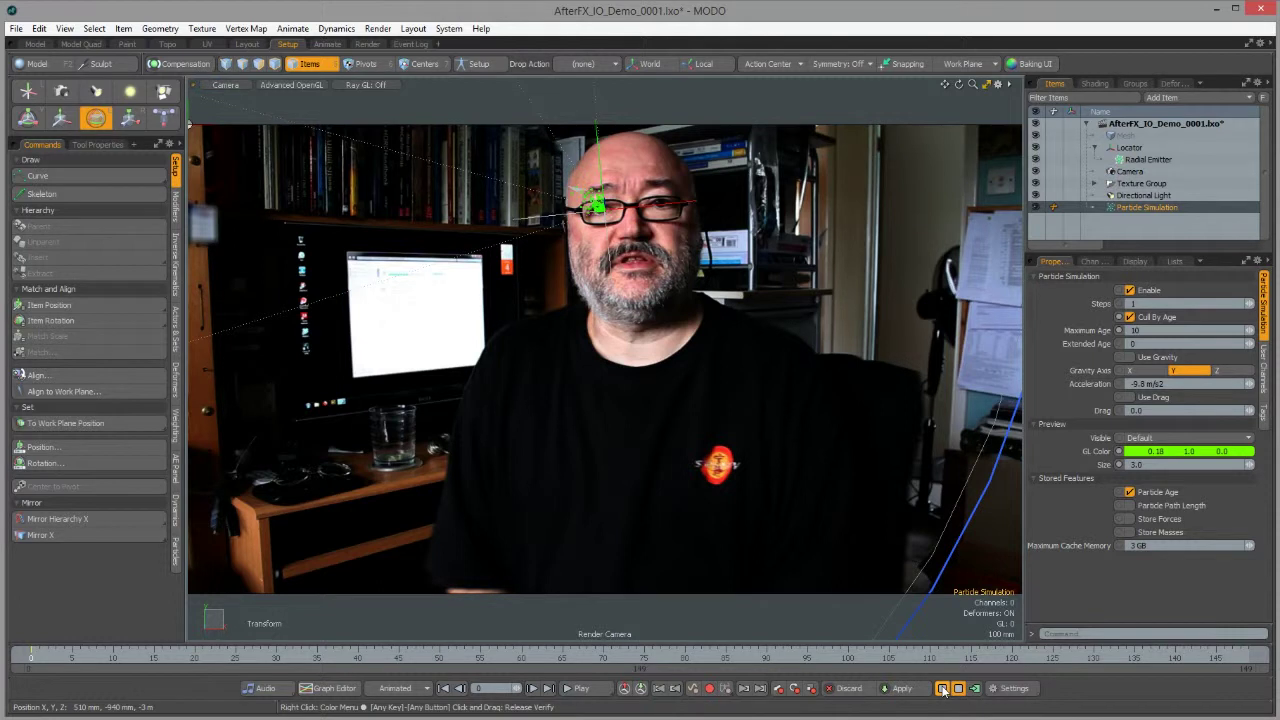
pyautogui.click(942, 688)
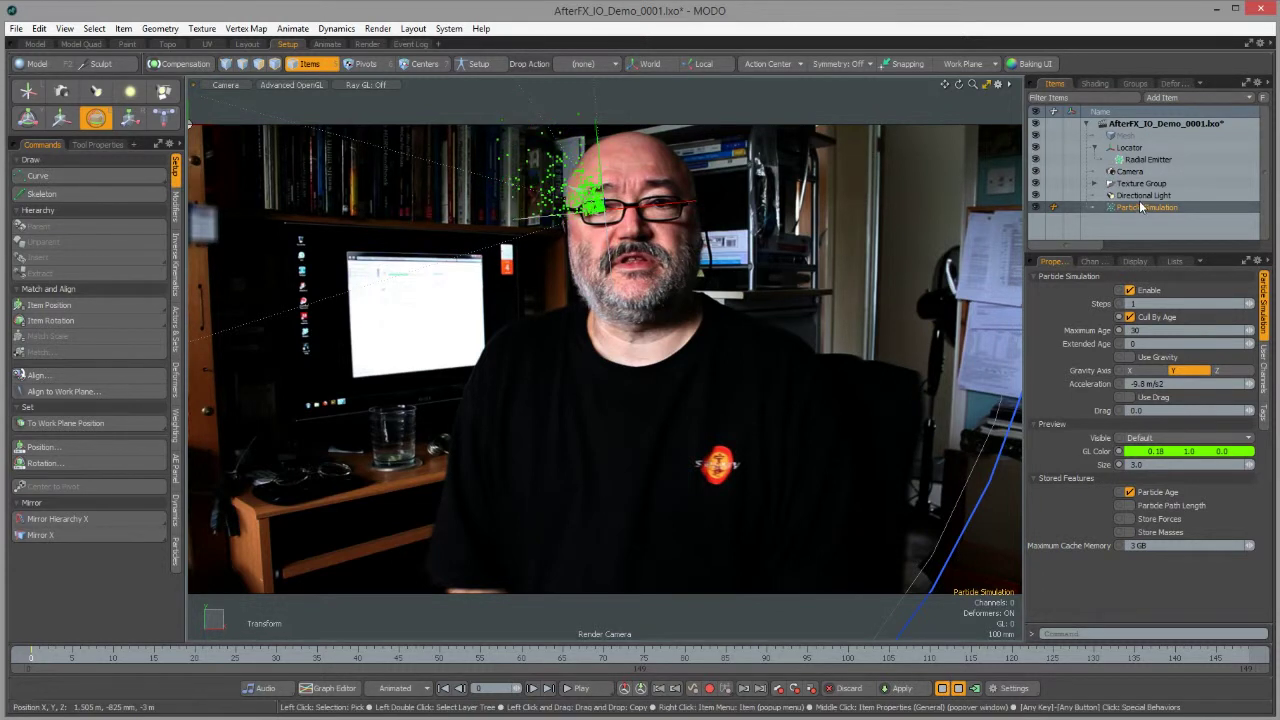
# Step: Narrow the Radial Emitter's Cone Angle to 3.8° and rerun the live simulation to check the tighter stream
pyautogui.click(1133, 160)
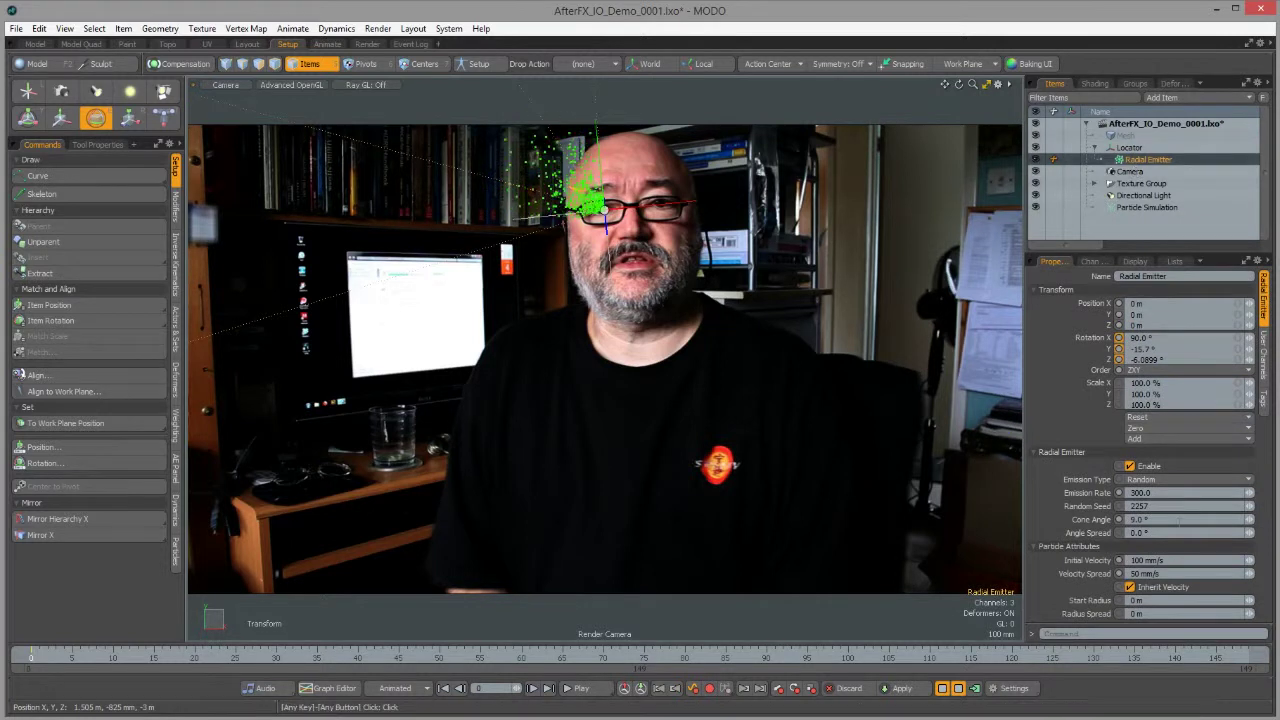
pyautogui.moveTo(1248, 527); pyautogui.dragTo(1214, 527)
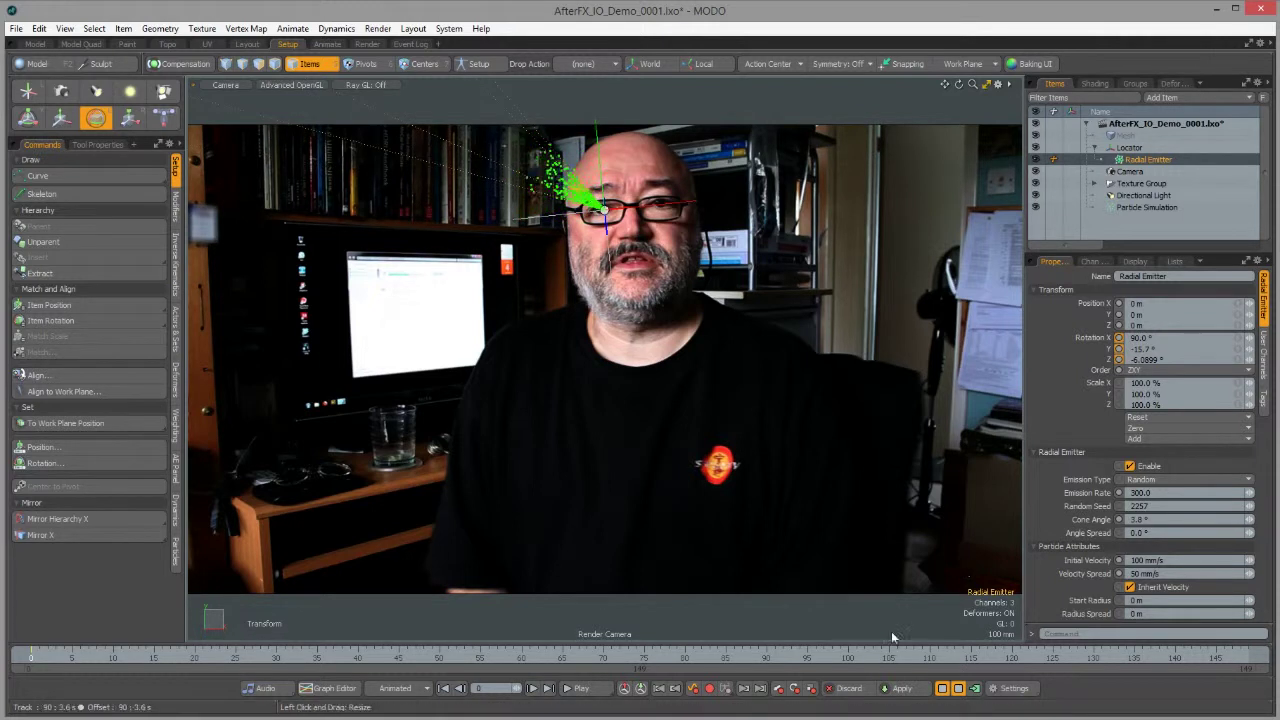
pyautogui.click(942, 689)
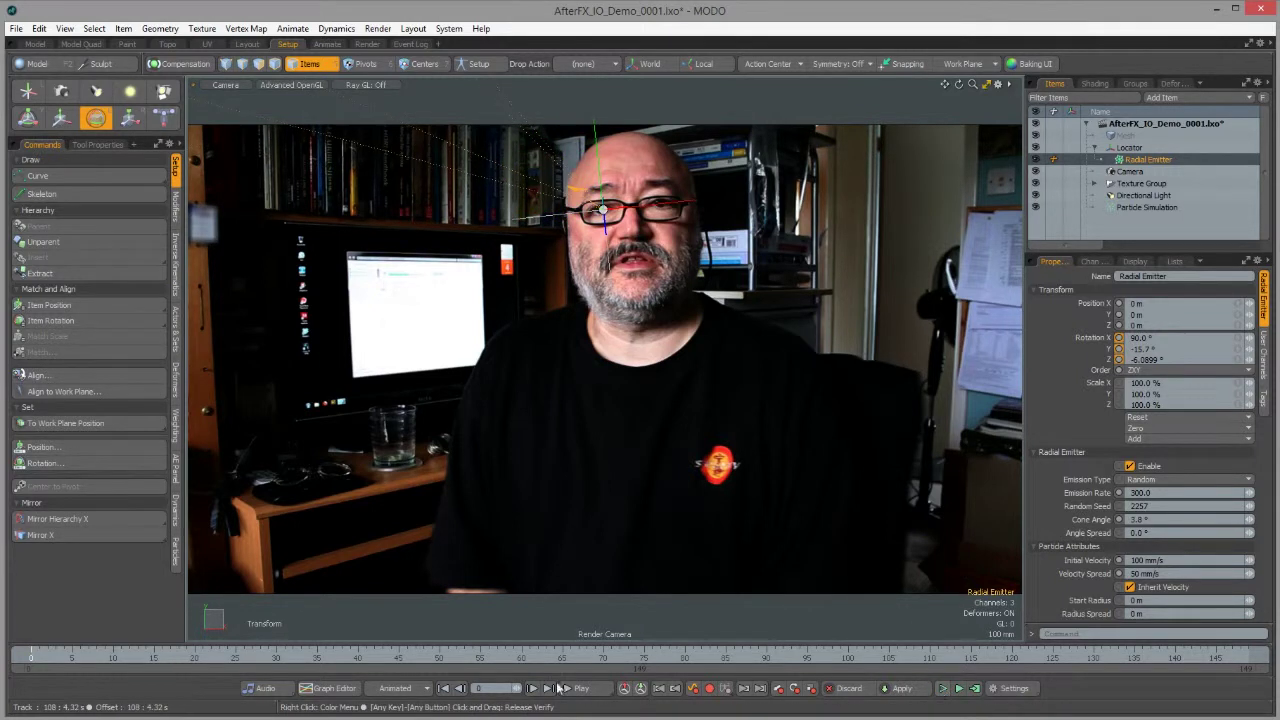
pyautogui.click(945, 690)
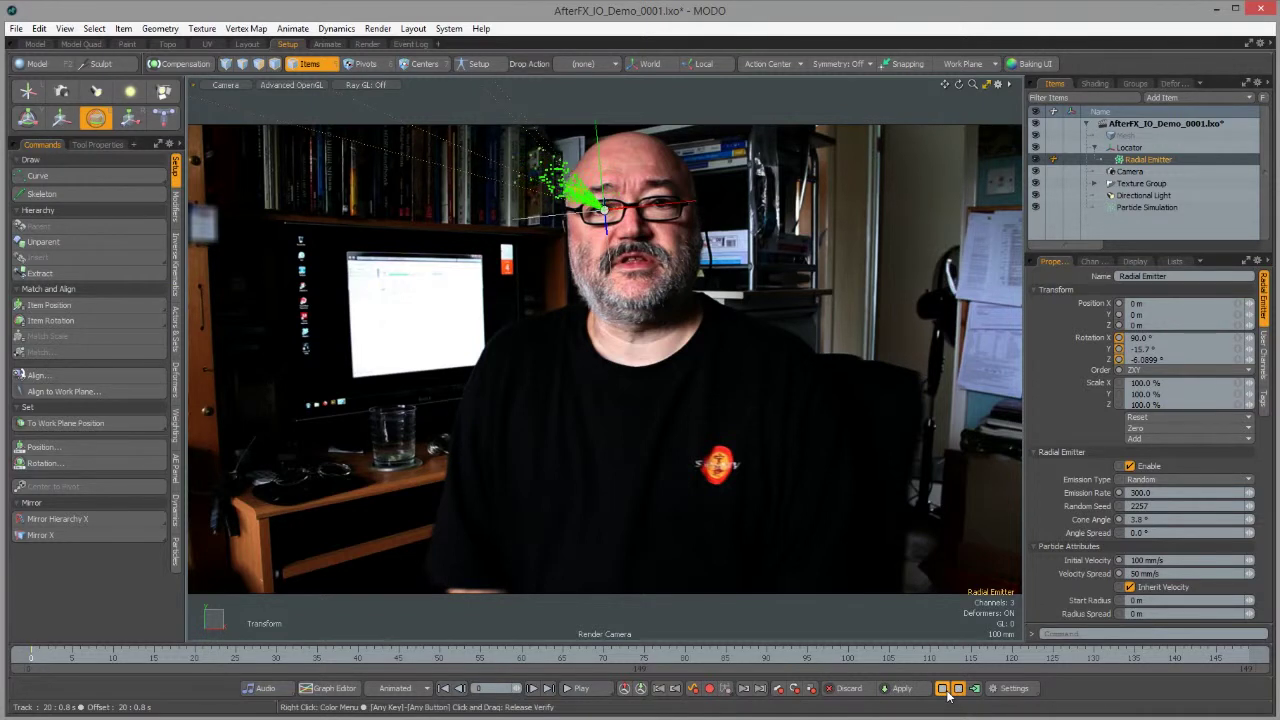
pyautogui.click(945, 690)
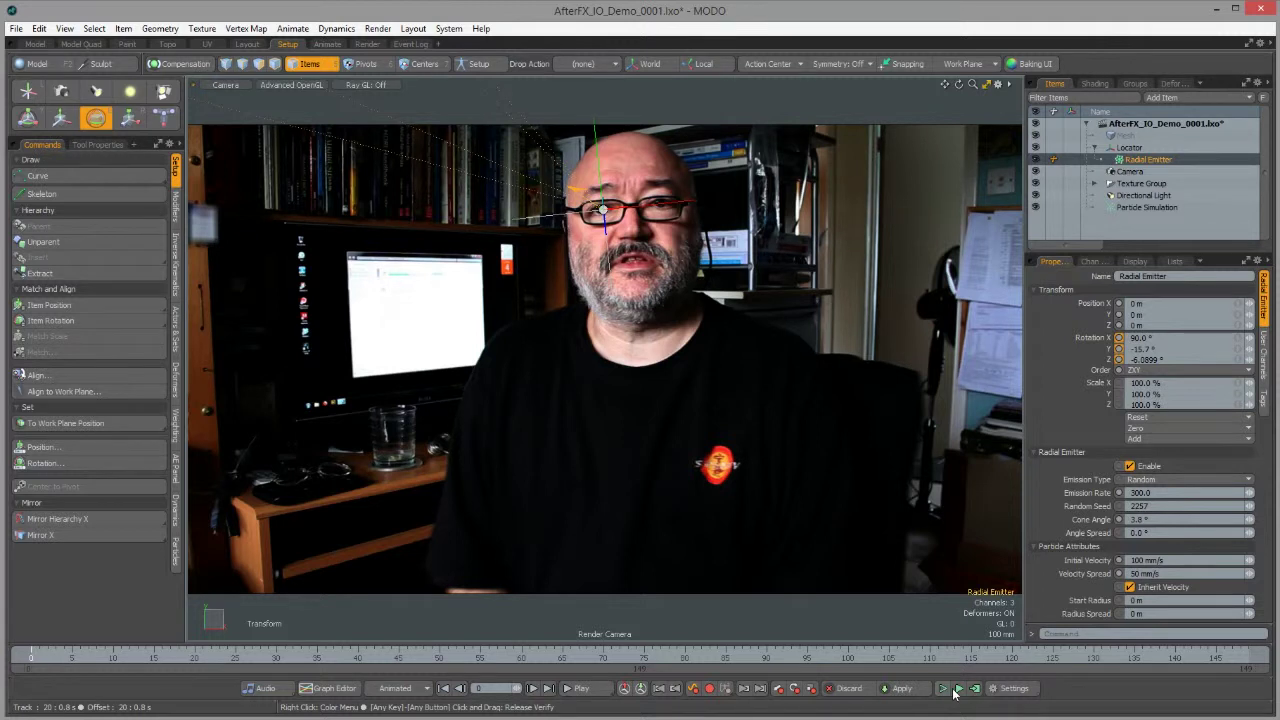
pyautogui.click(958, 689)
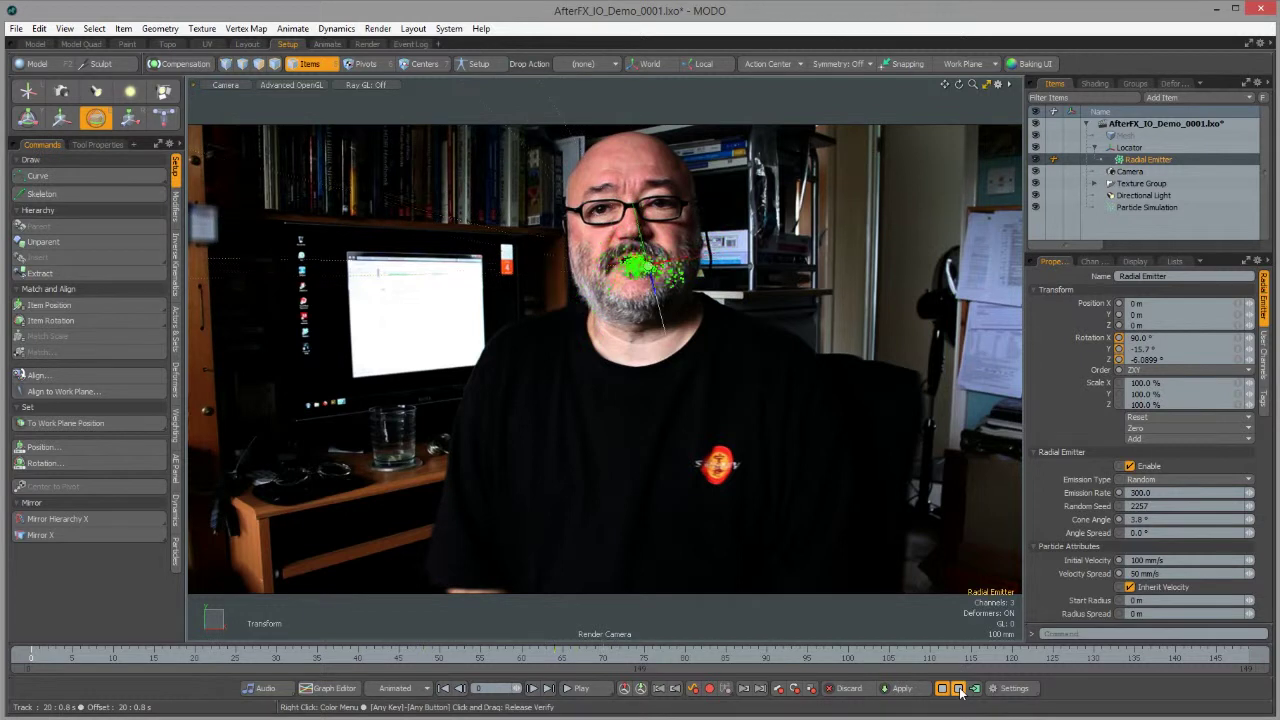
pyautogui.click(945, 689)
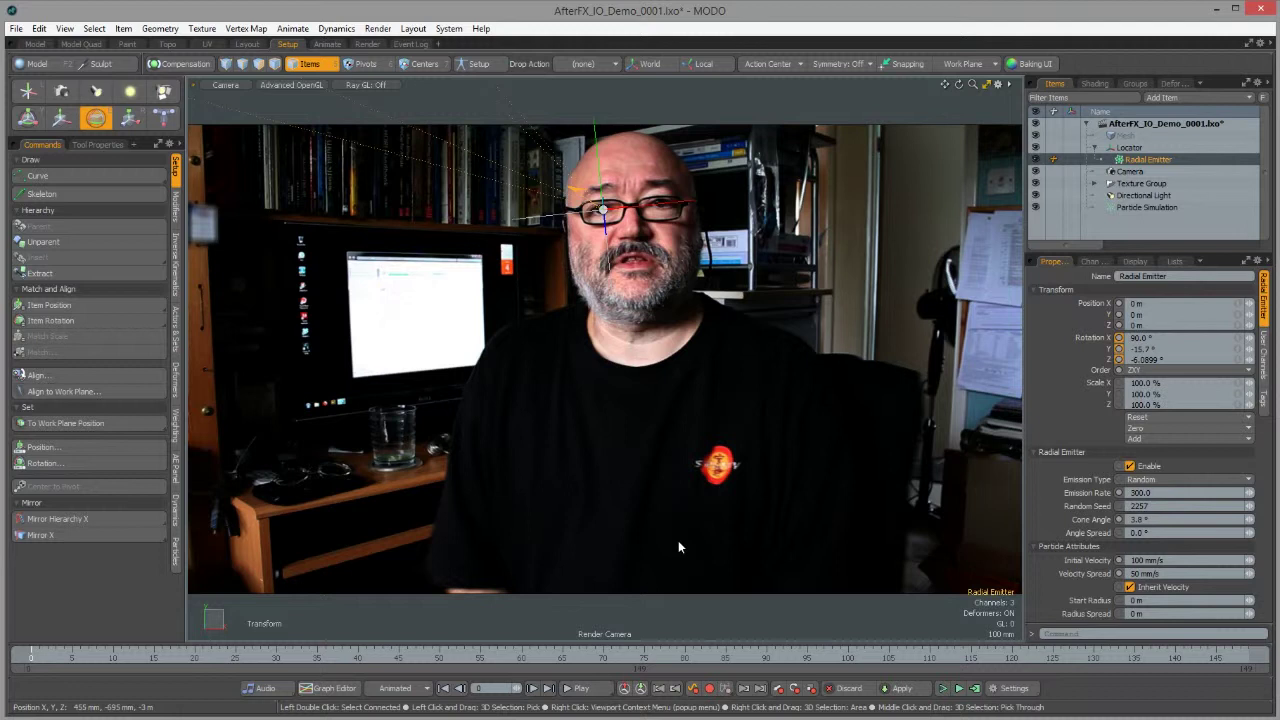
# Step: Compute the particle simulation from frame 0 to 149 with a preroll of 0
pyautogui.click(975, 689)
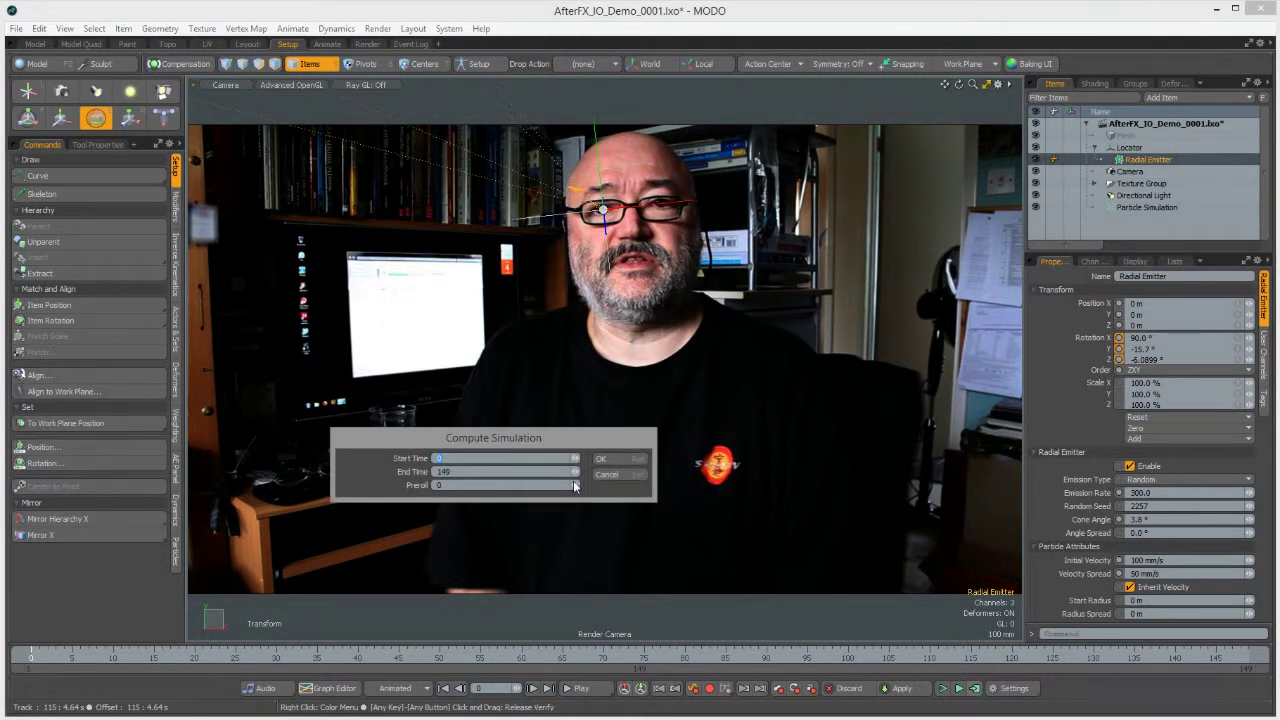
pyautogui.moveTo(420, 463); pyautogui.dragTo(450, 470)
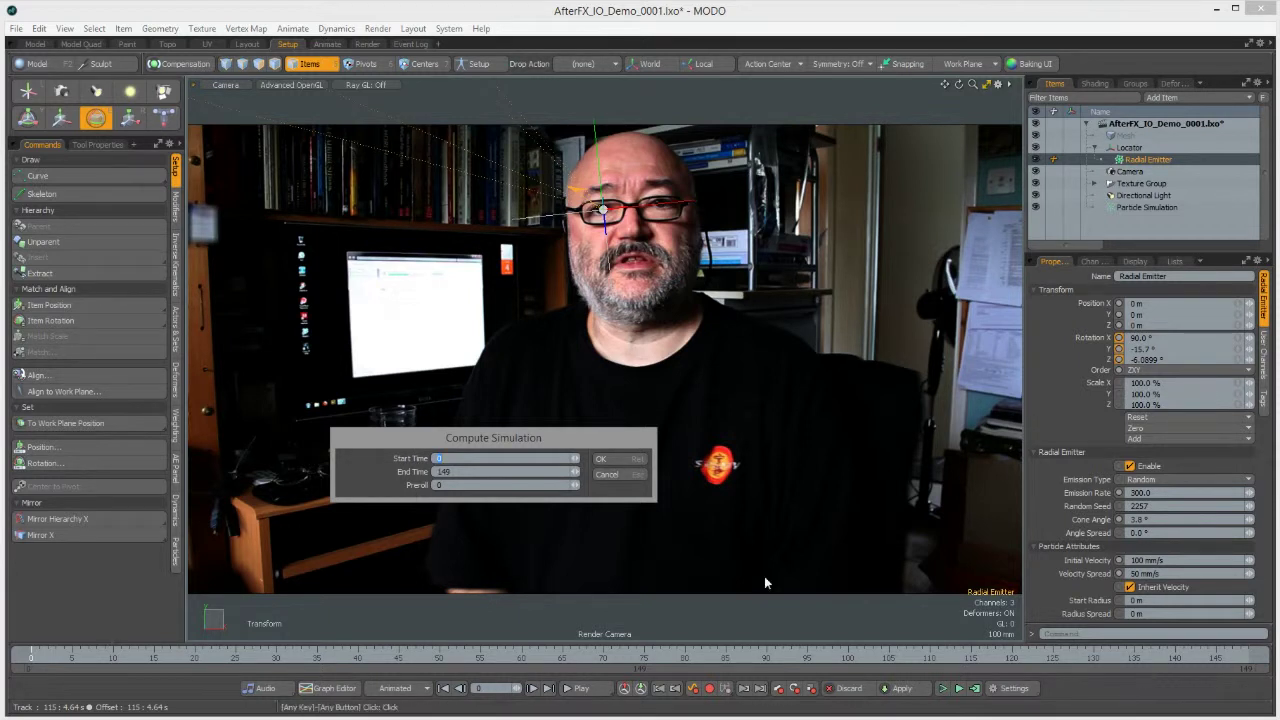
pyautogui.click(616, 473)
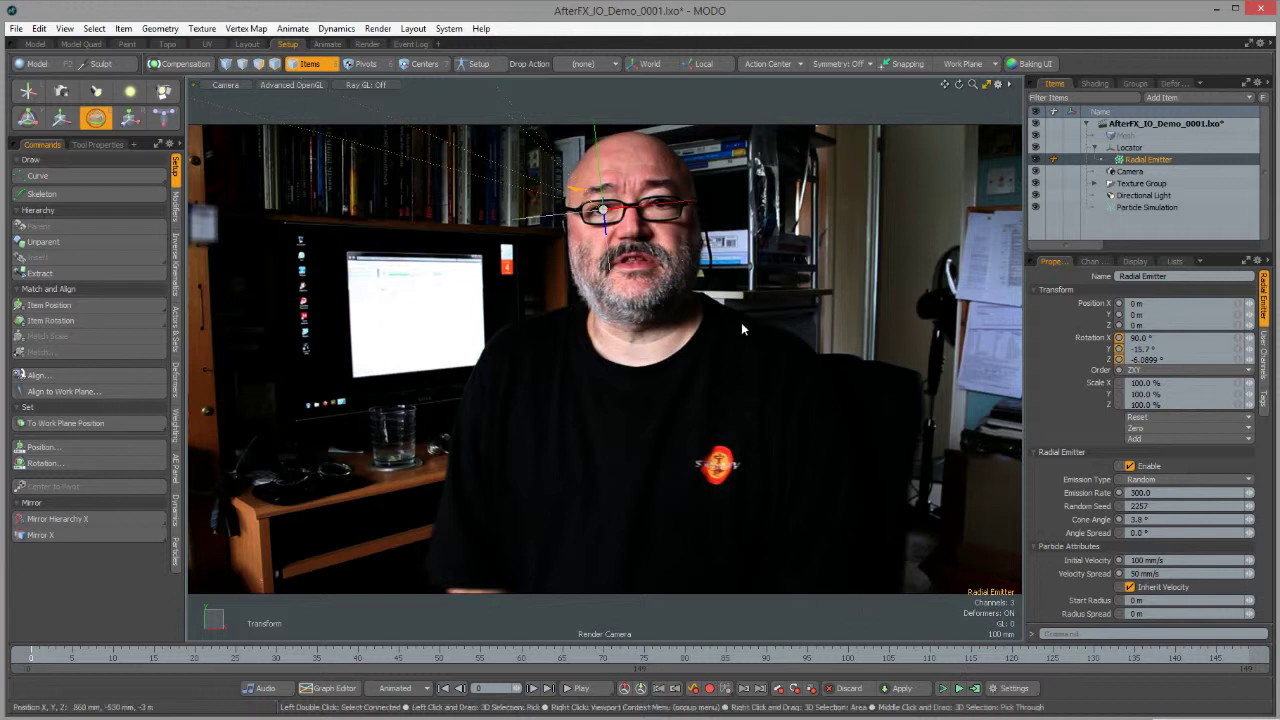
# Step: Play back the computed particles over the footage, restore the multi-view layout and play again with the Perspective view shown
pyautogui.click(582, 689)
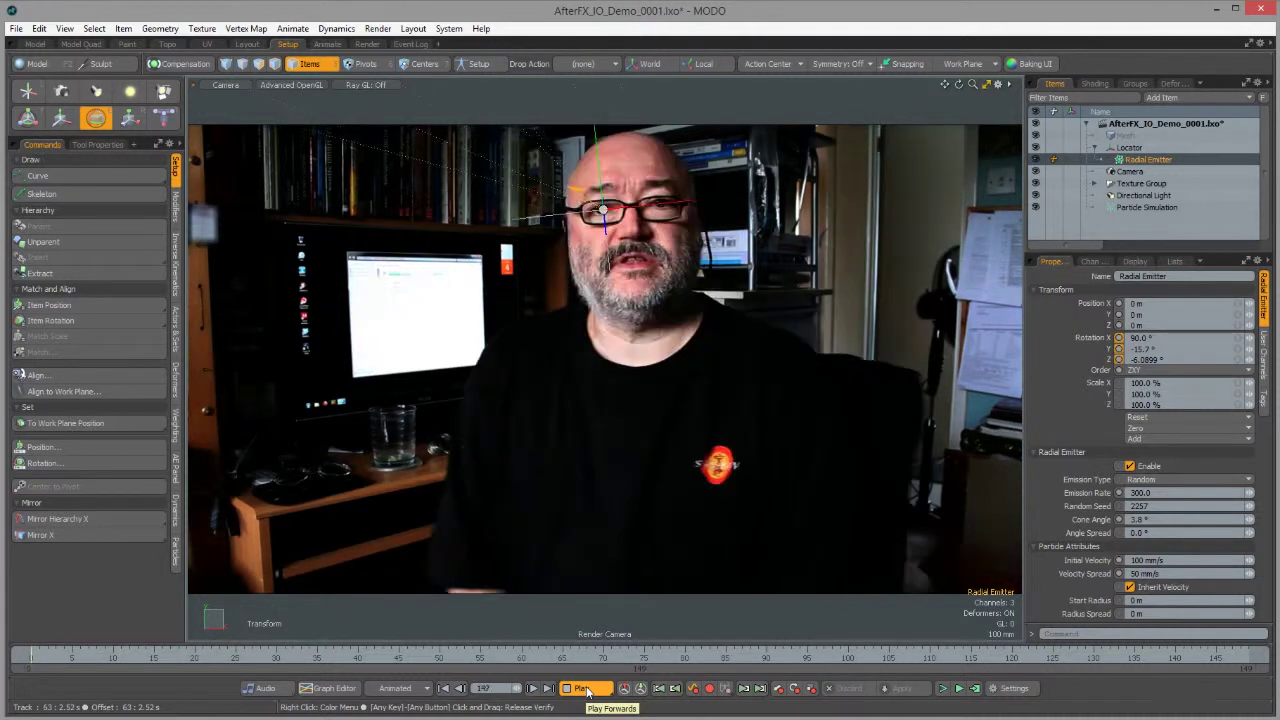
pyautogui.click(588, 690)
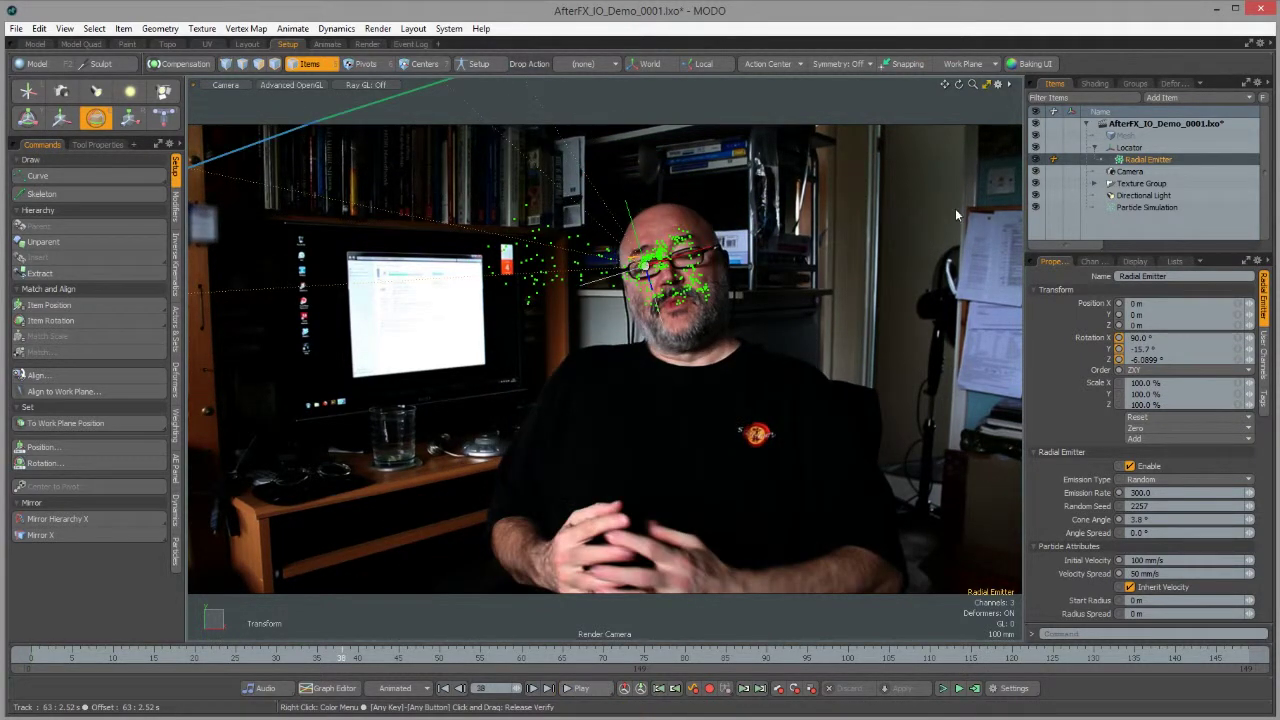
pyautogui.click(986, 86)
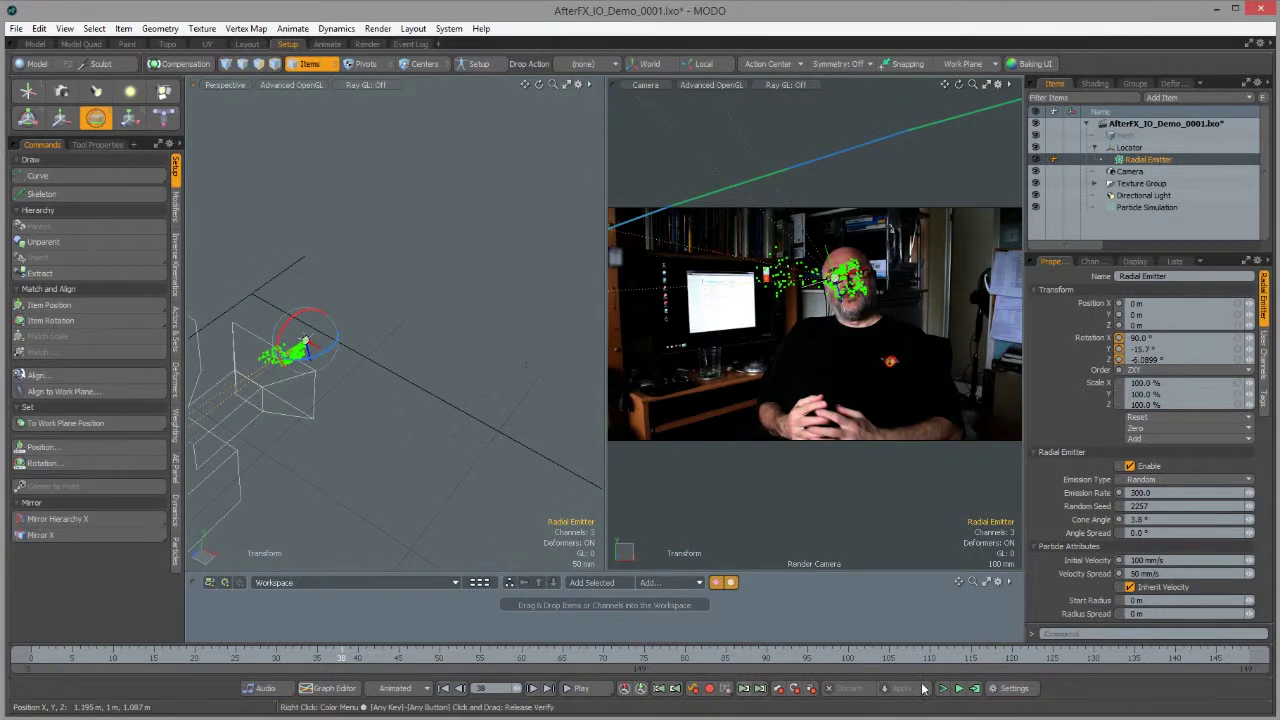
pyautogui.click(586, 689)
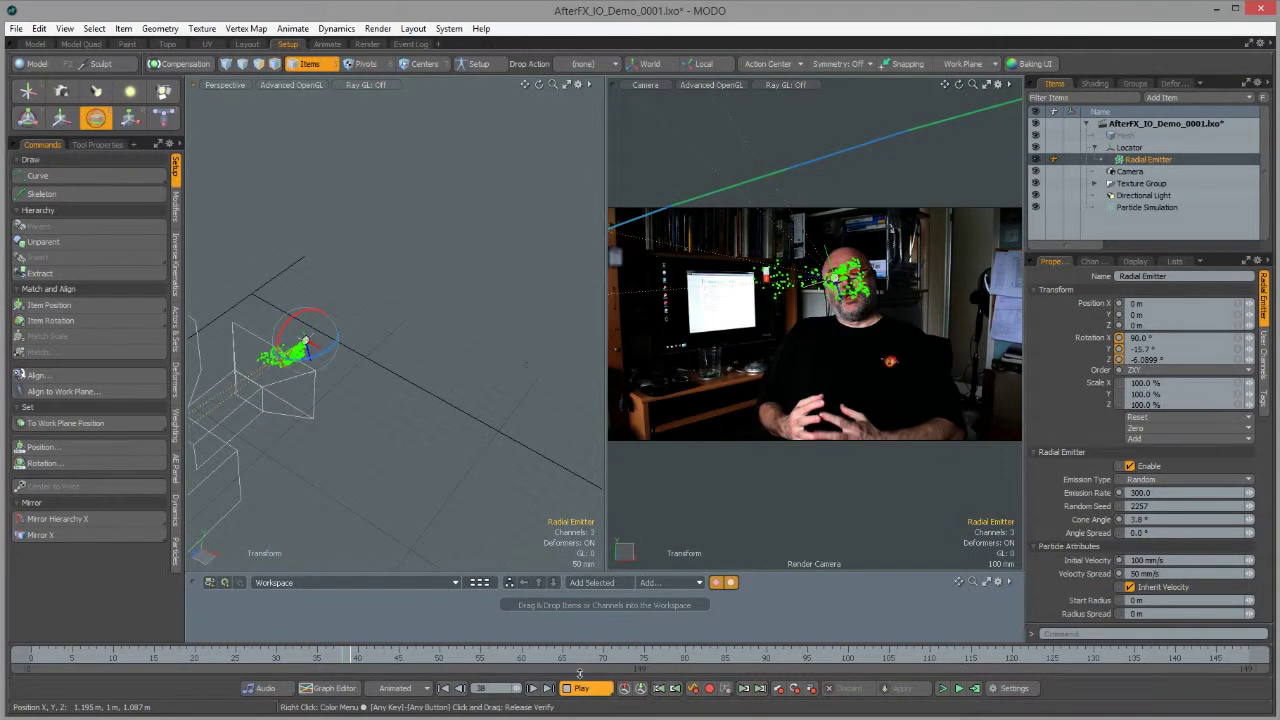